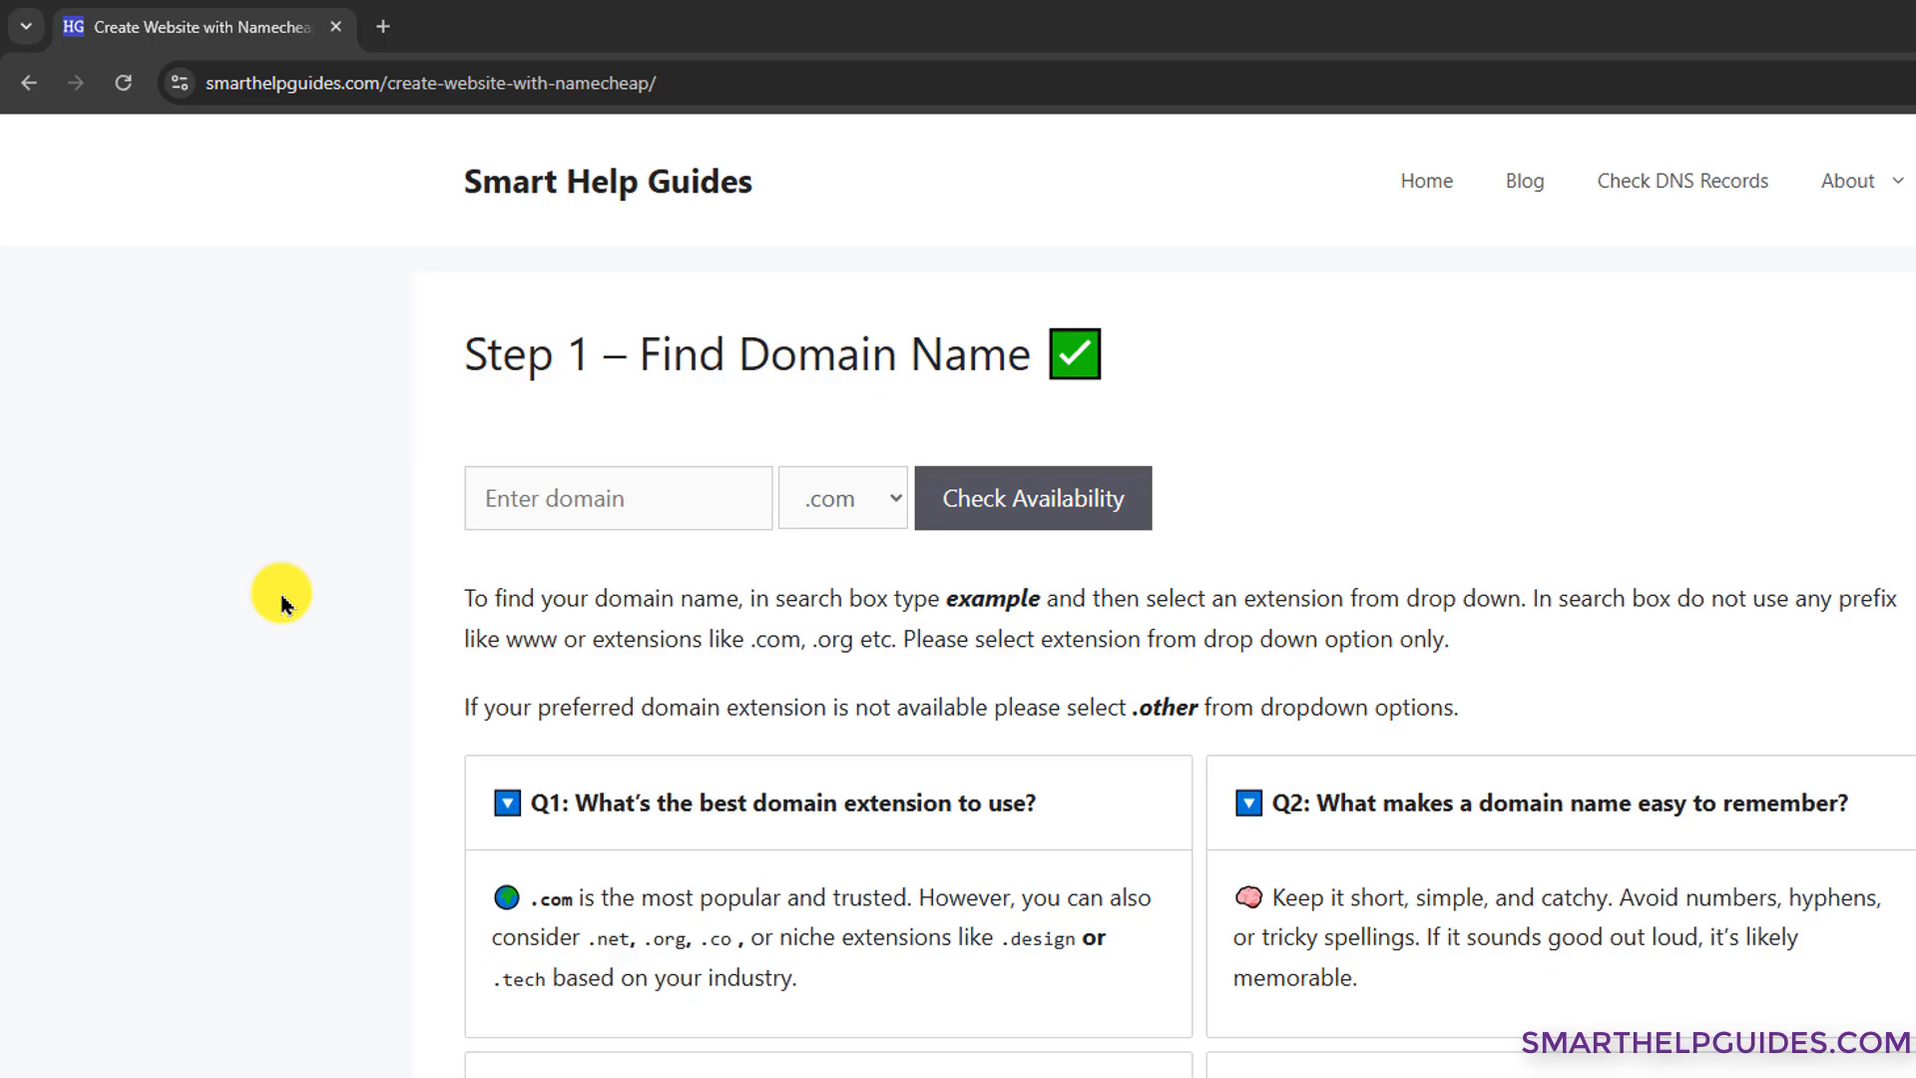
Step: Check whether the domain name shgtutdemo is available with the .com extension
{"action": "left_click", "coordinate": [582, 499]}
{"action": "type", "text": "shgtutdemo"}
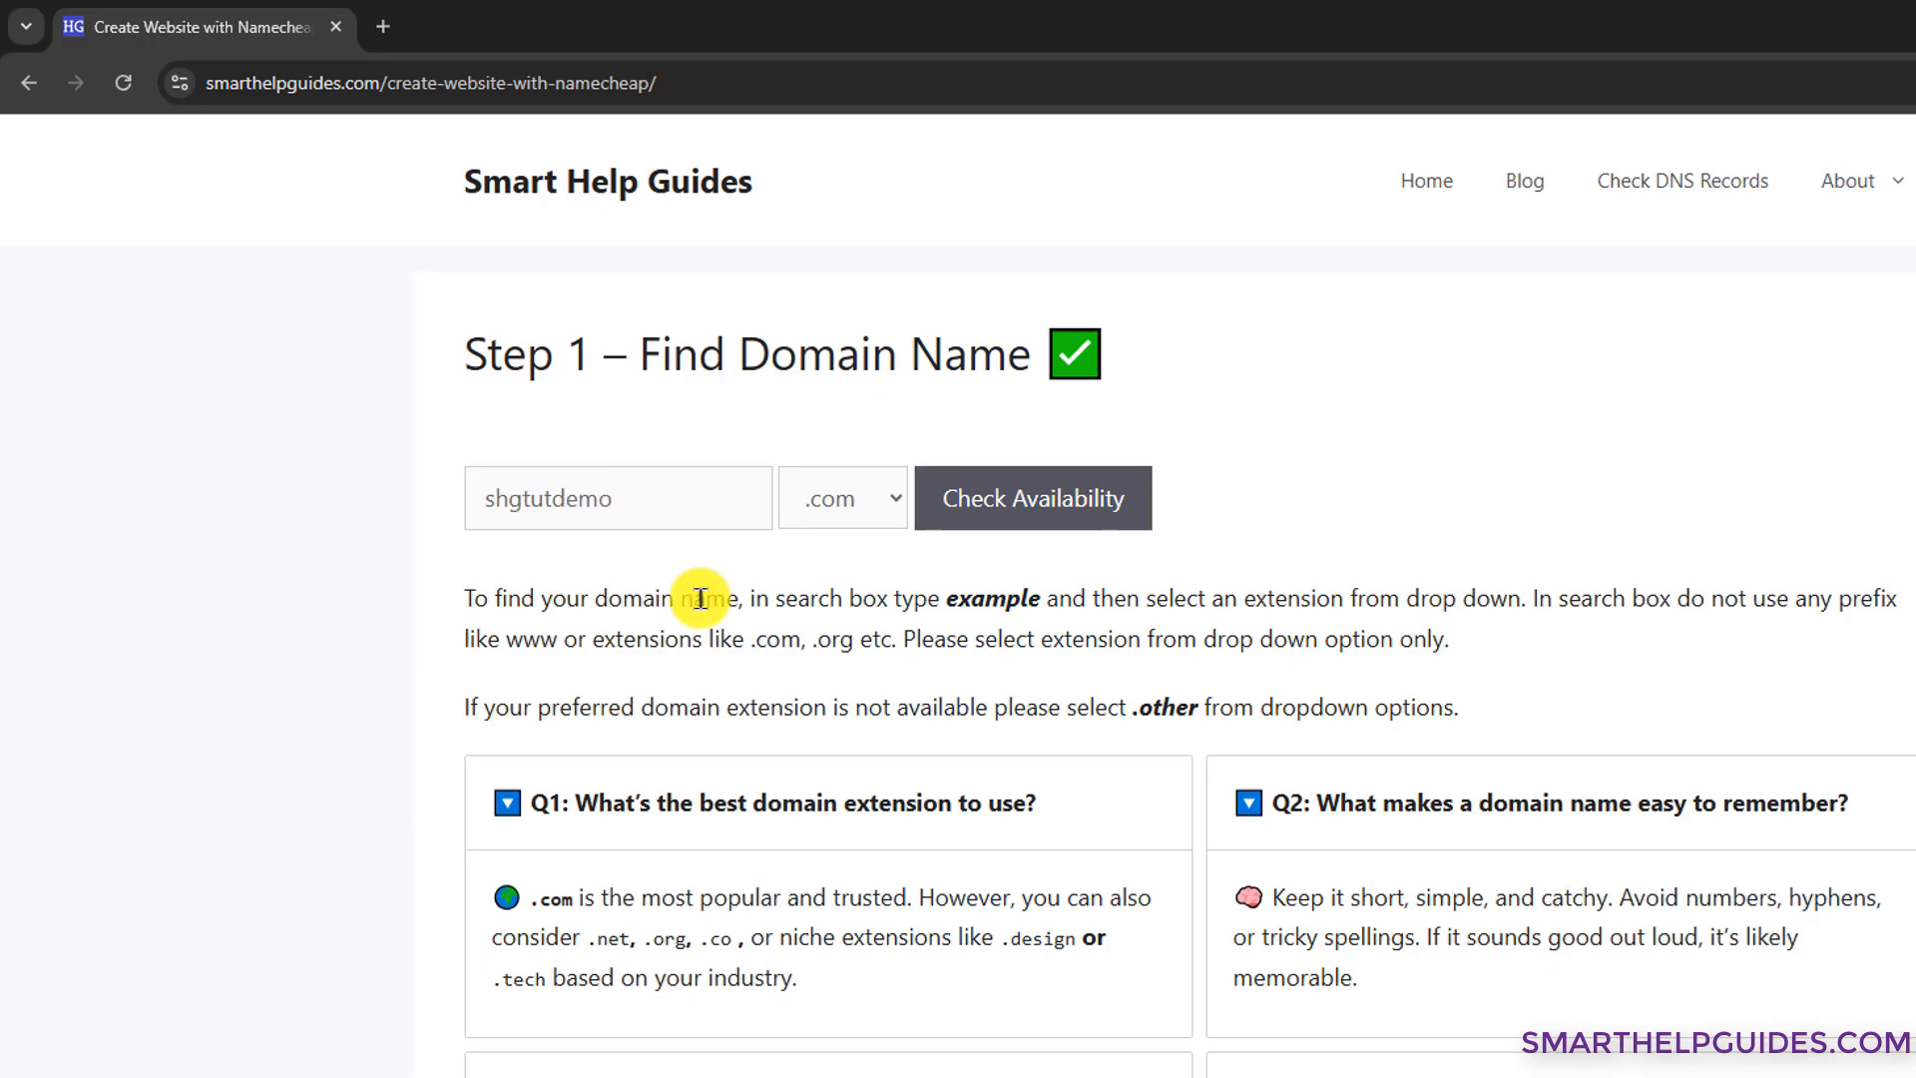
{"action": "left_click", "coordinate": [878, 511]}
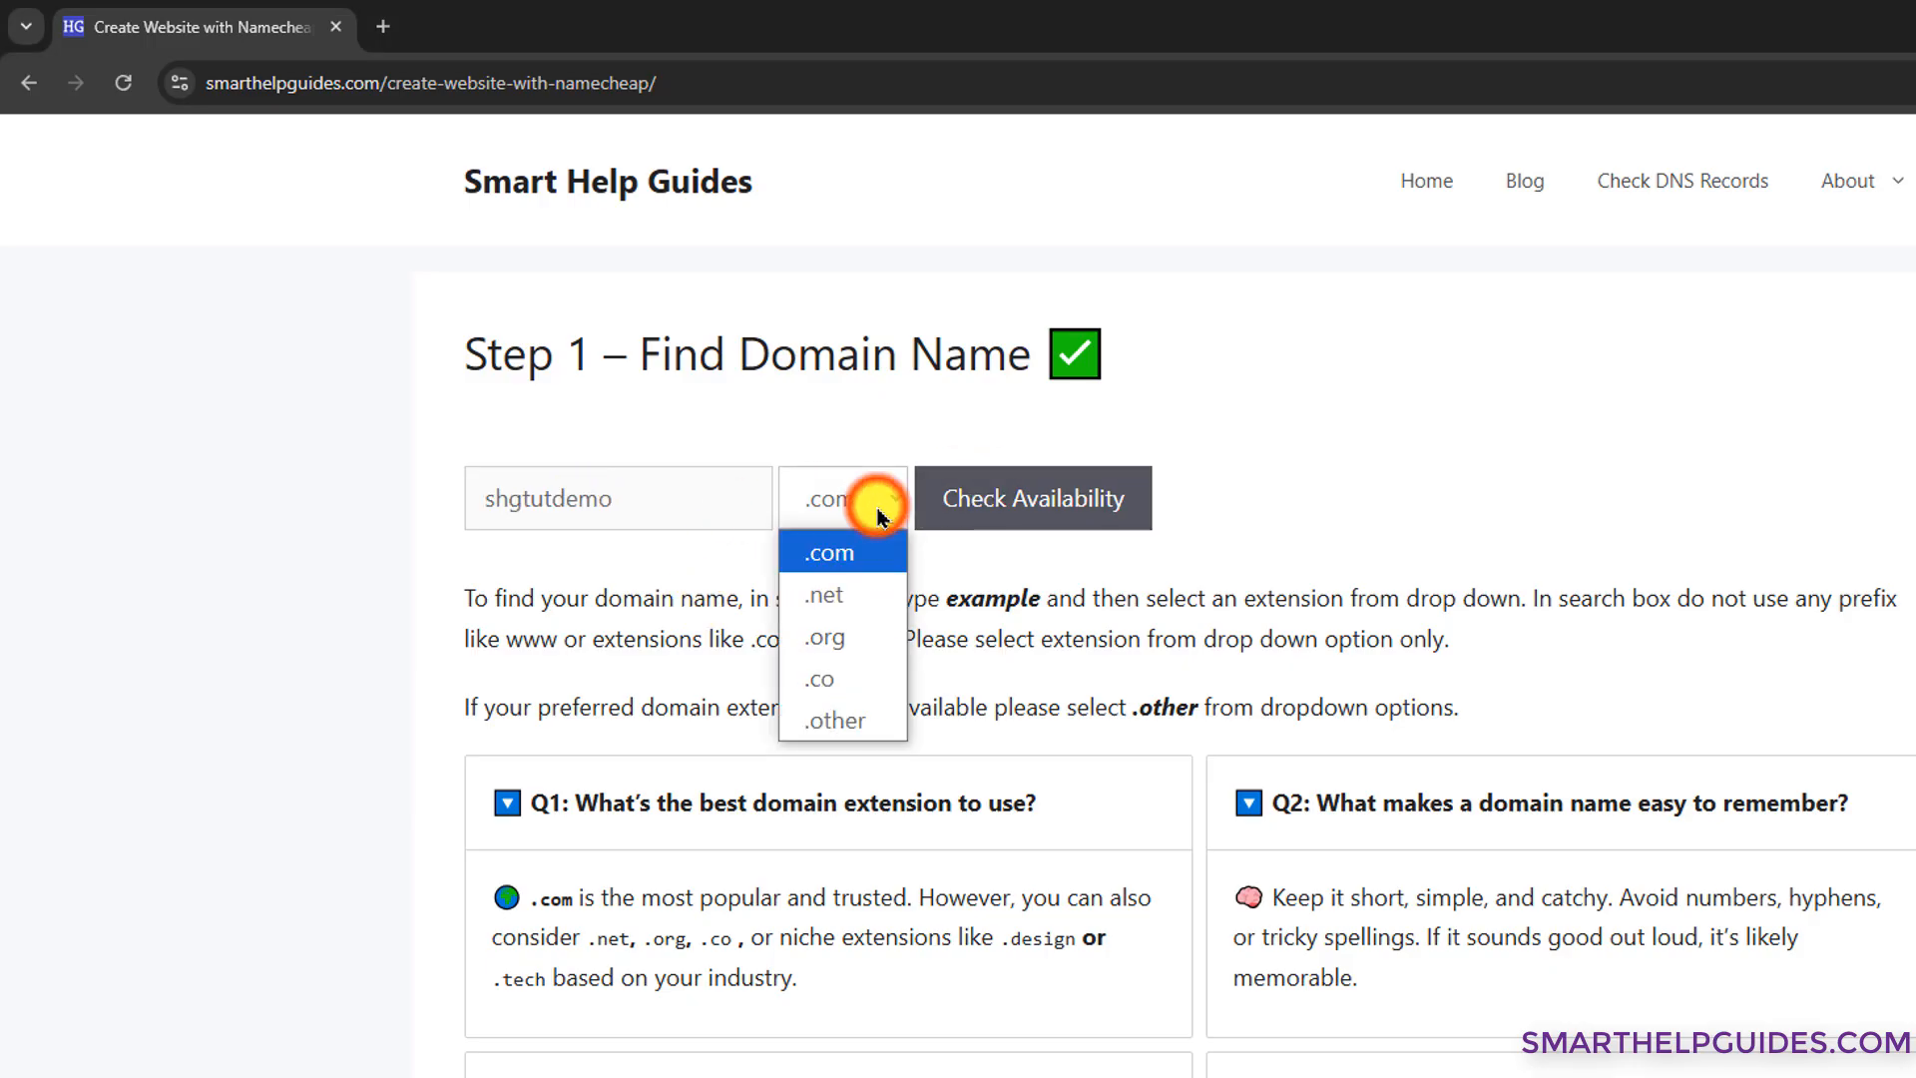
{"action": "left_click", "coordinate": [847, 555]}
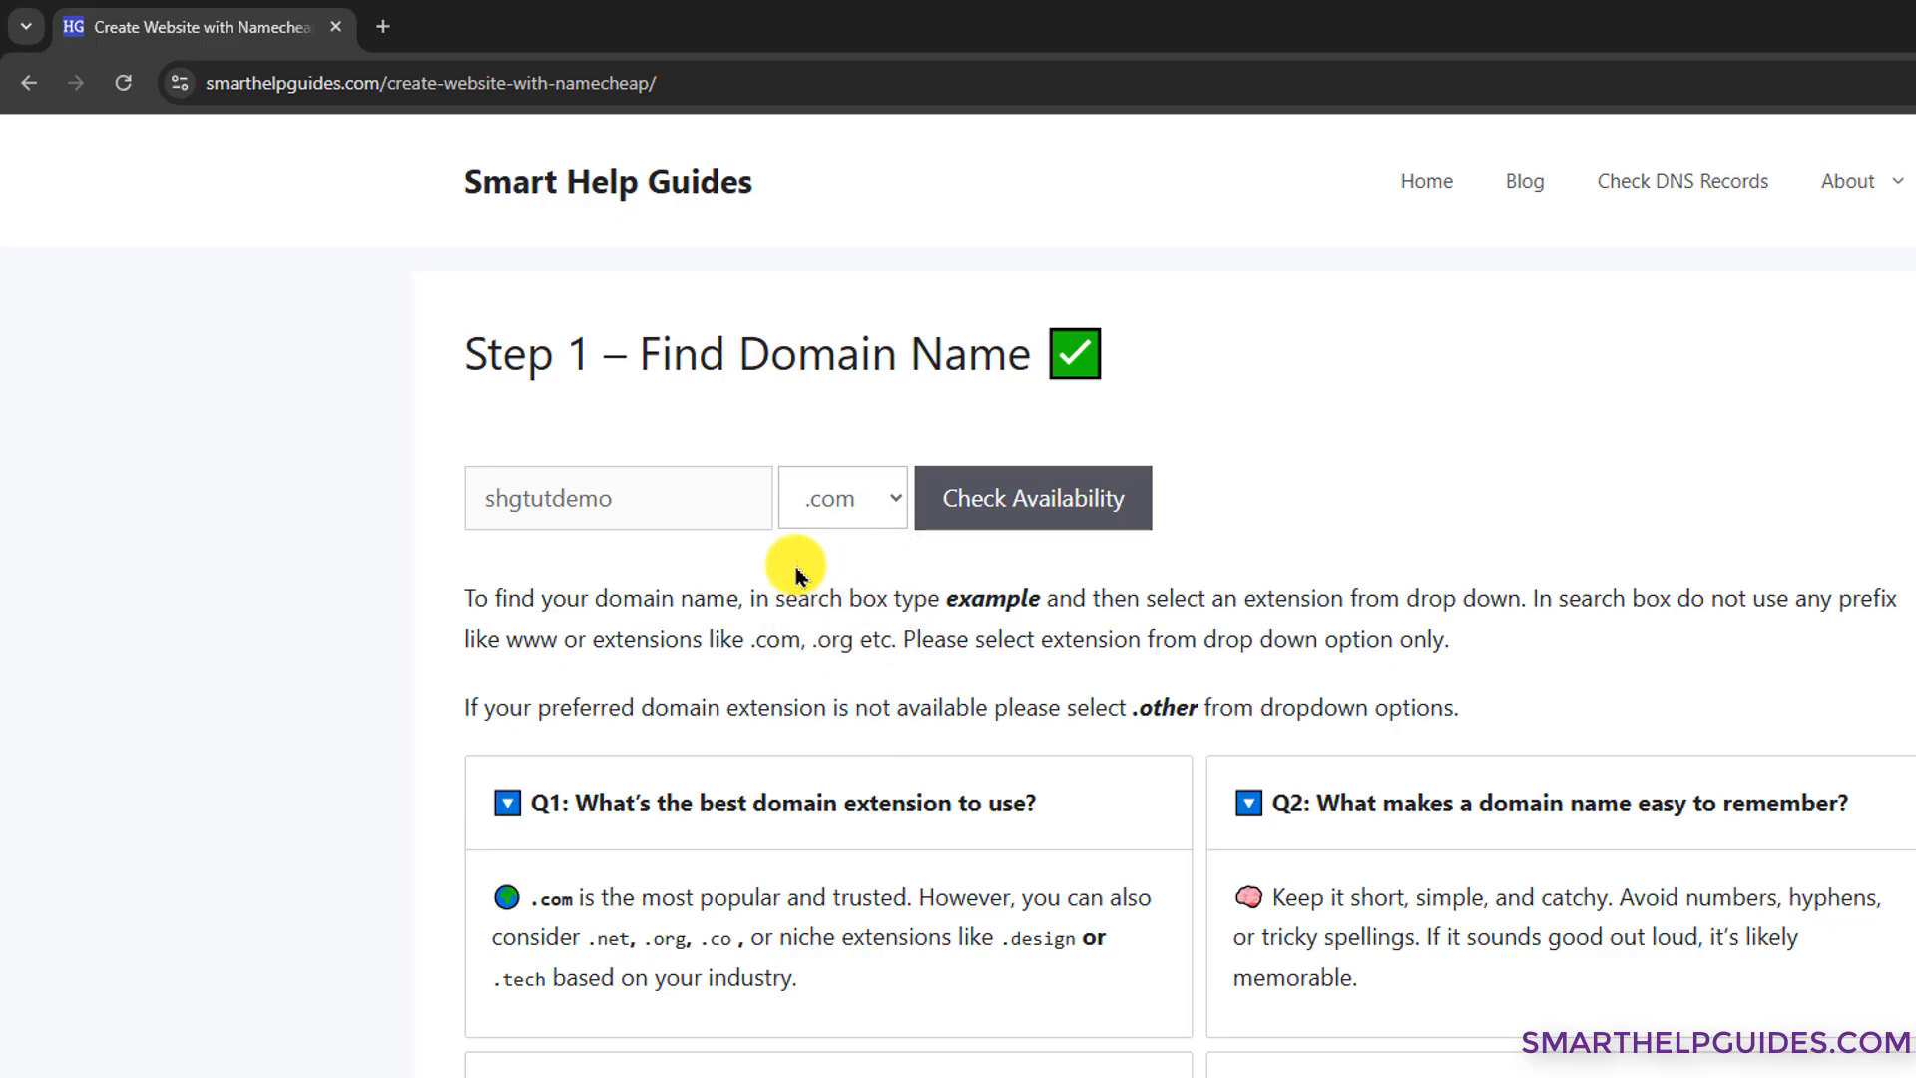
{"action": "left_click", "coordinate": [1015, 497]}
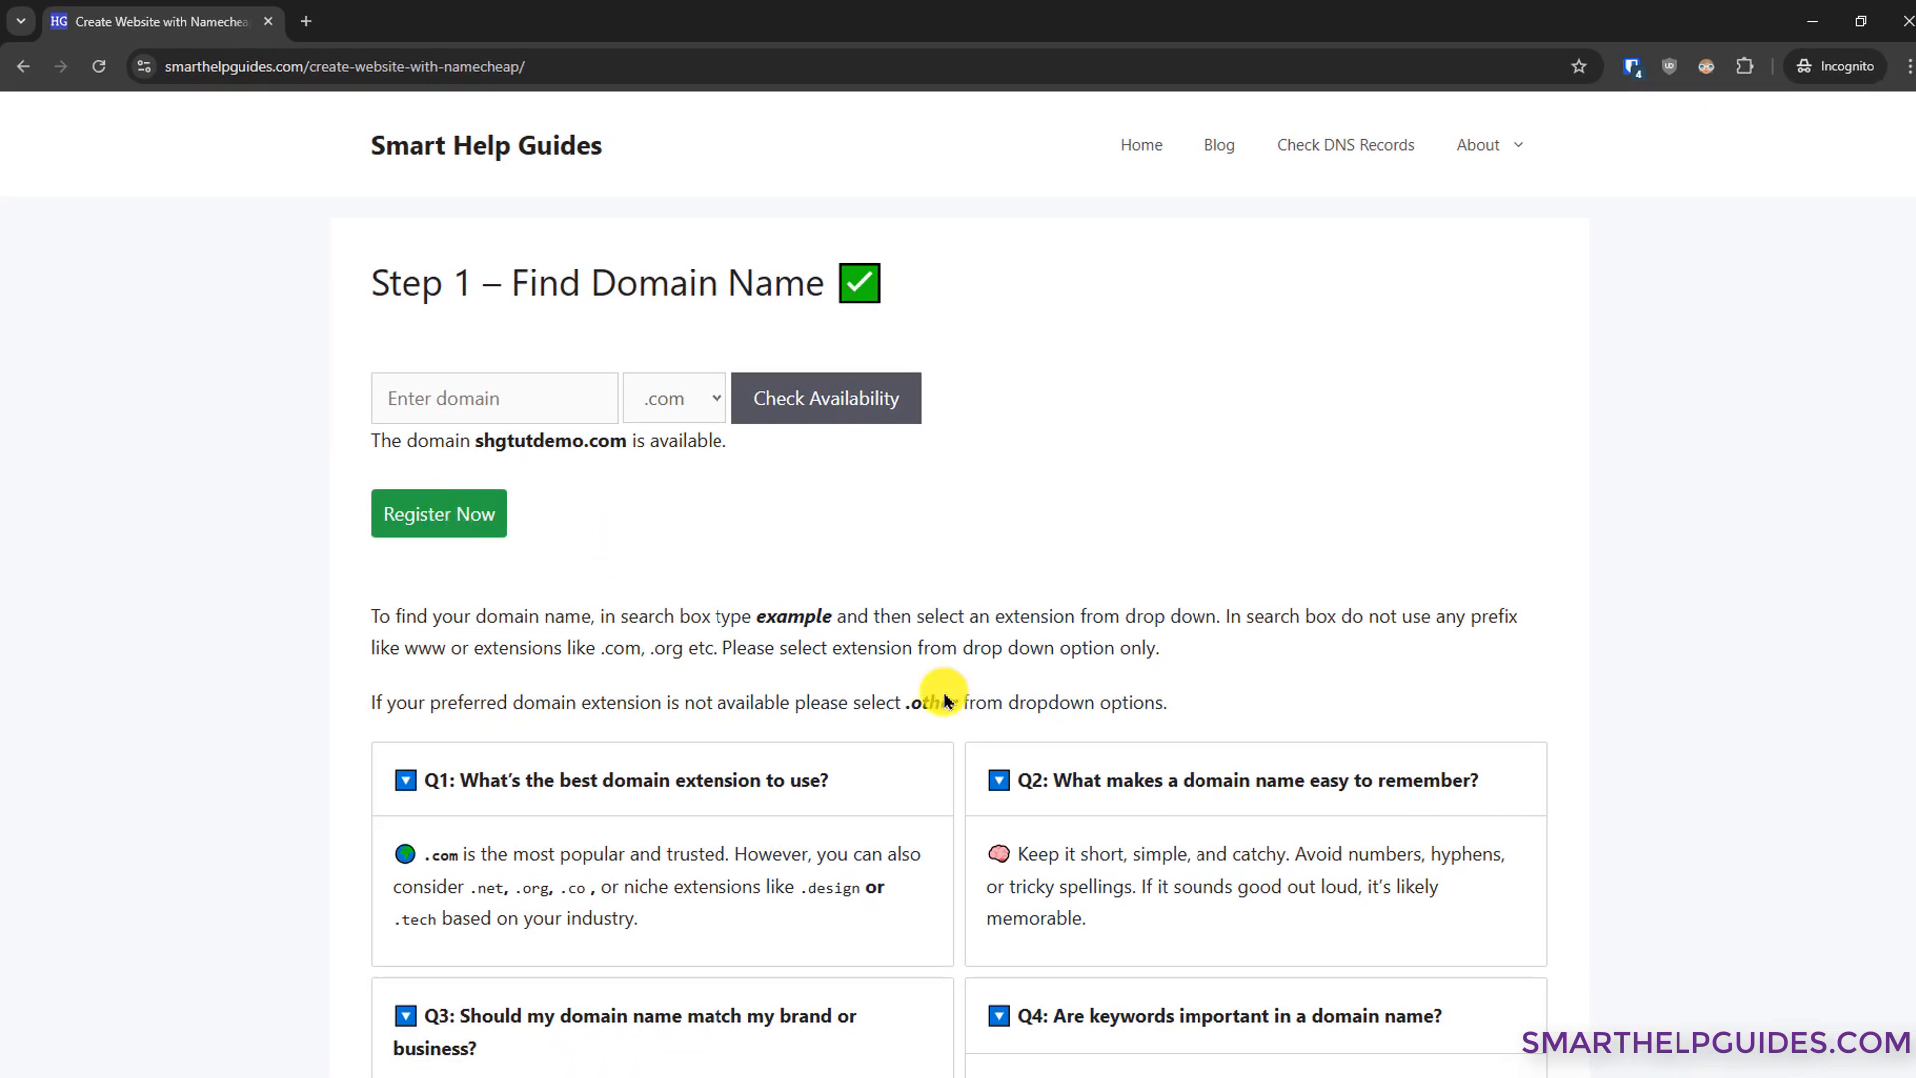
Step: Proceed to Namecheap to register shgtutdemo.com and add that domain to the cart
{"action": "scroll", "coordinate": [933, 813], "scroll_direction": "down", "scroll_amount": 3}
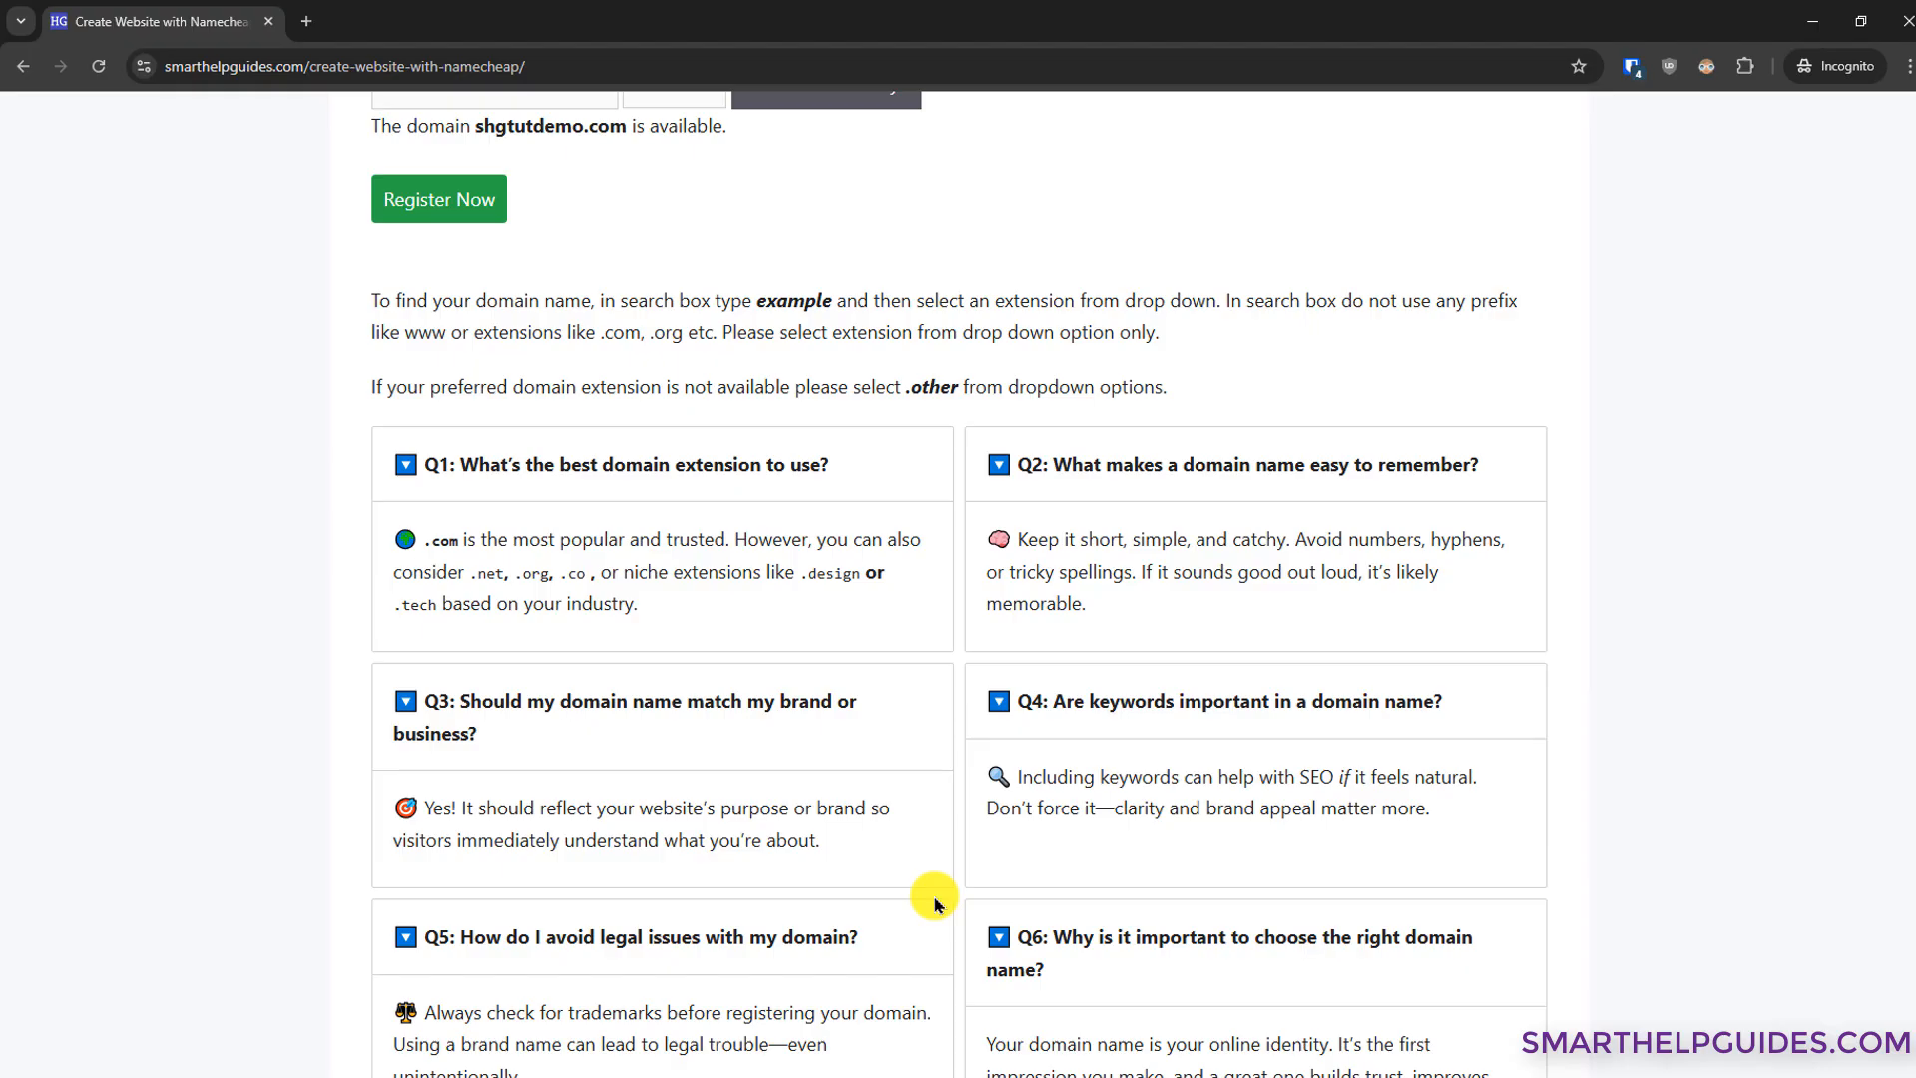
{"action": "scroll", "coordinate": [928, 889], "scroll_direction": "up", "scroll_amount": 3}
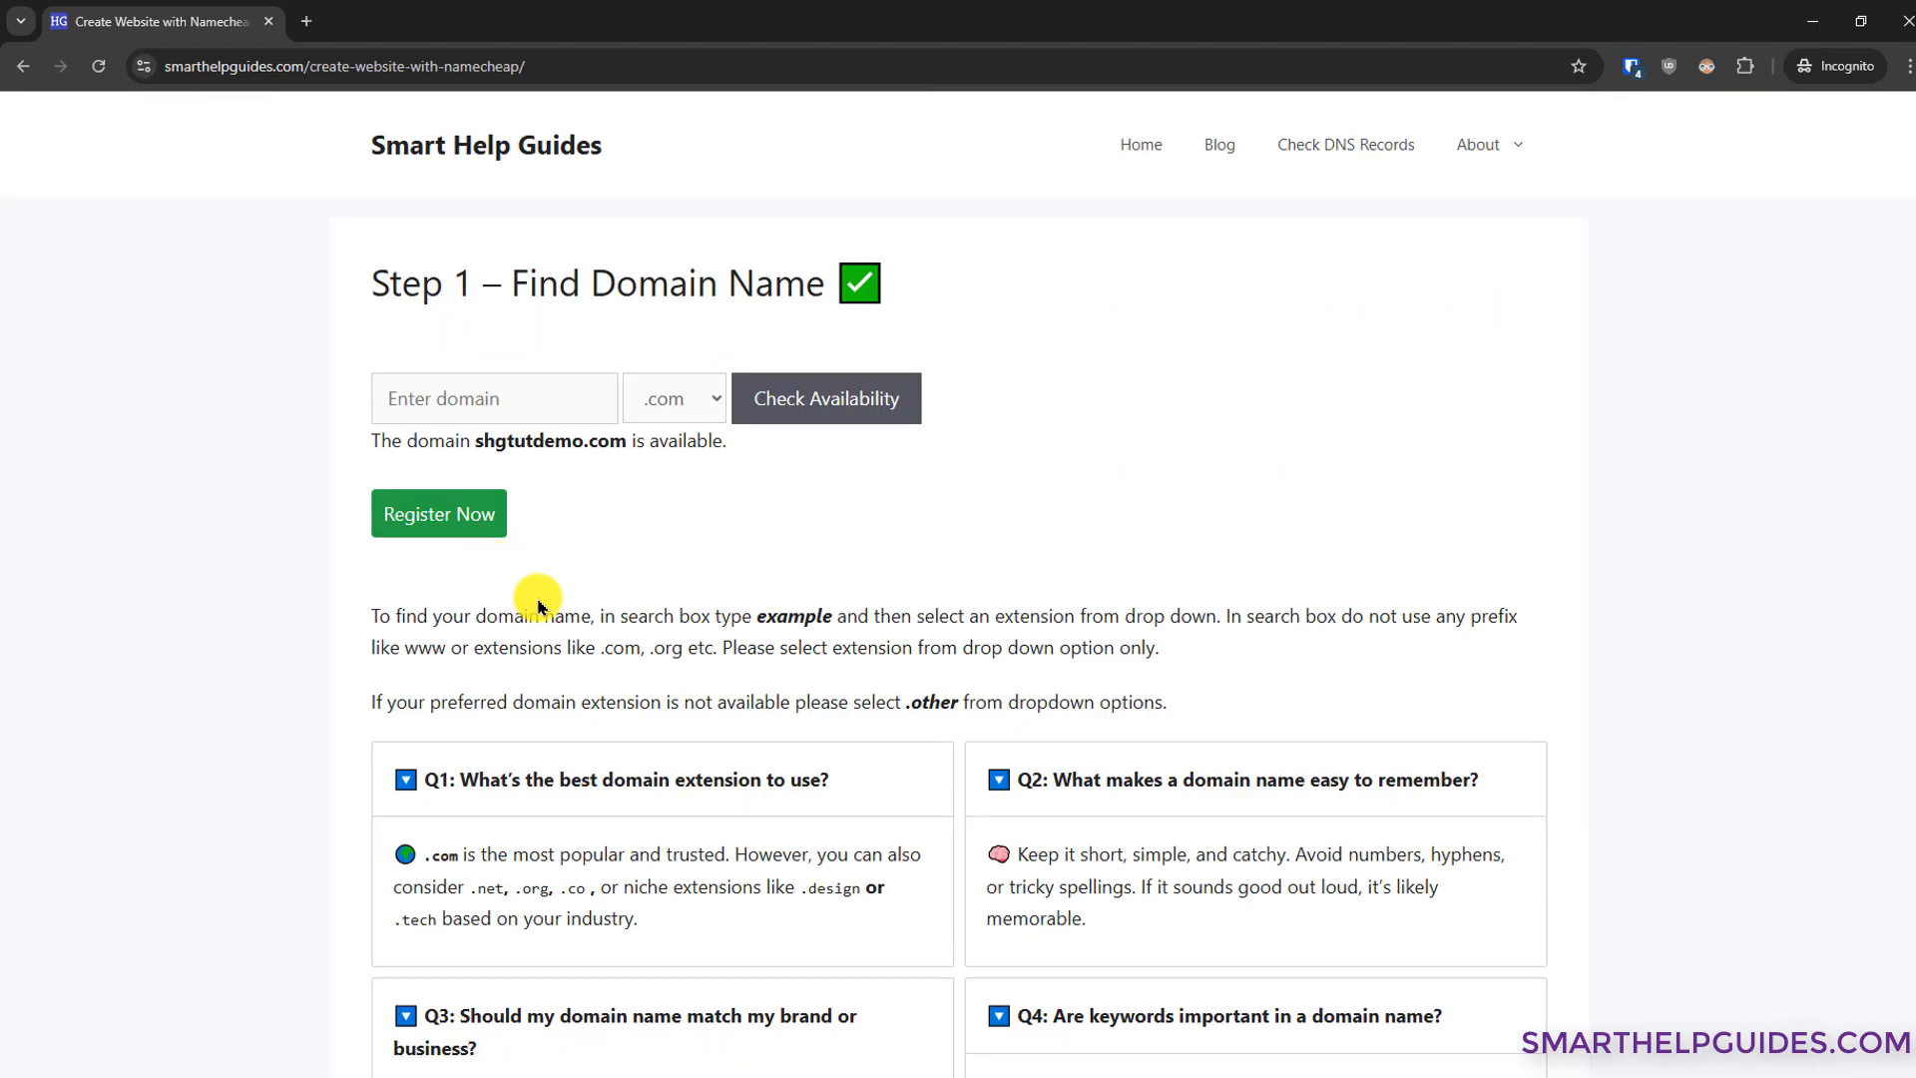
{"action": "left_click", "coordinate": [466, 527]}
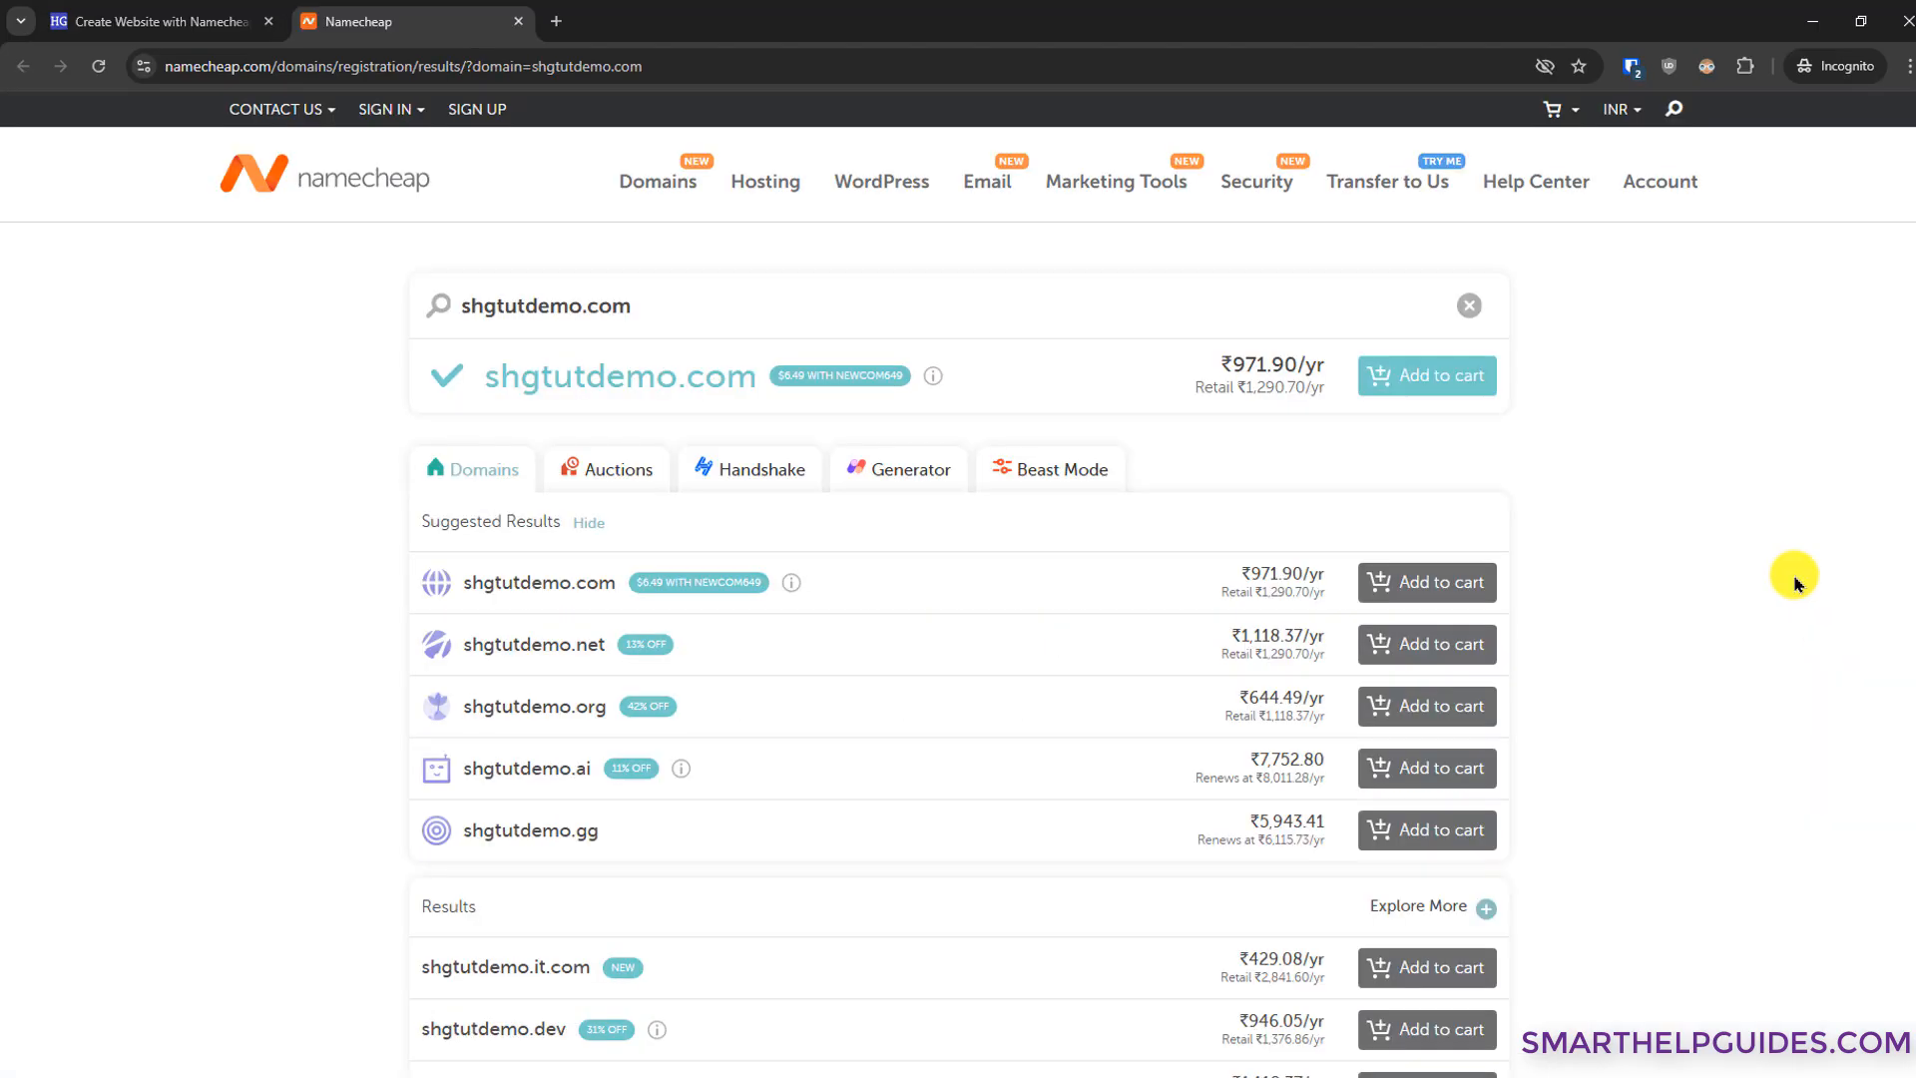
{"action": "left_click", "coordinate": [1448, 385]}
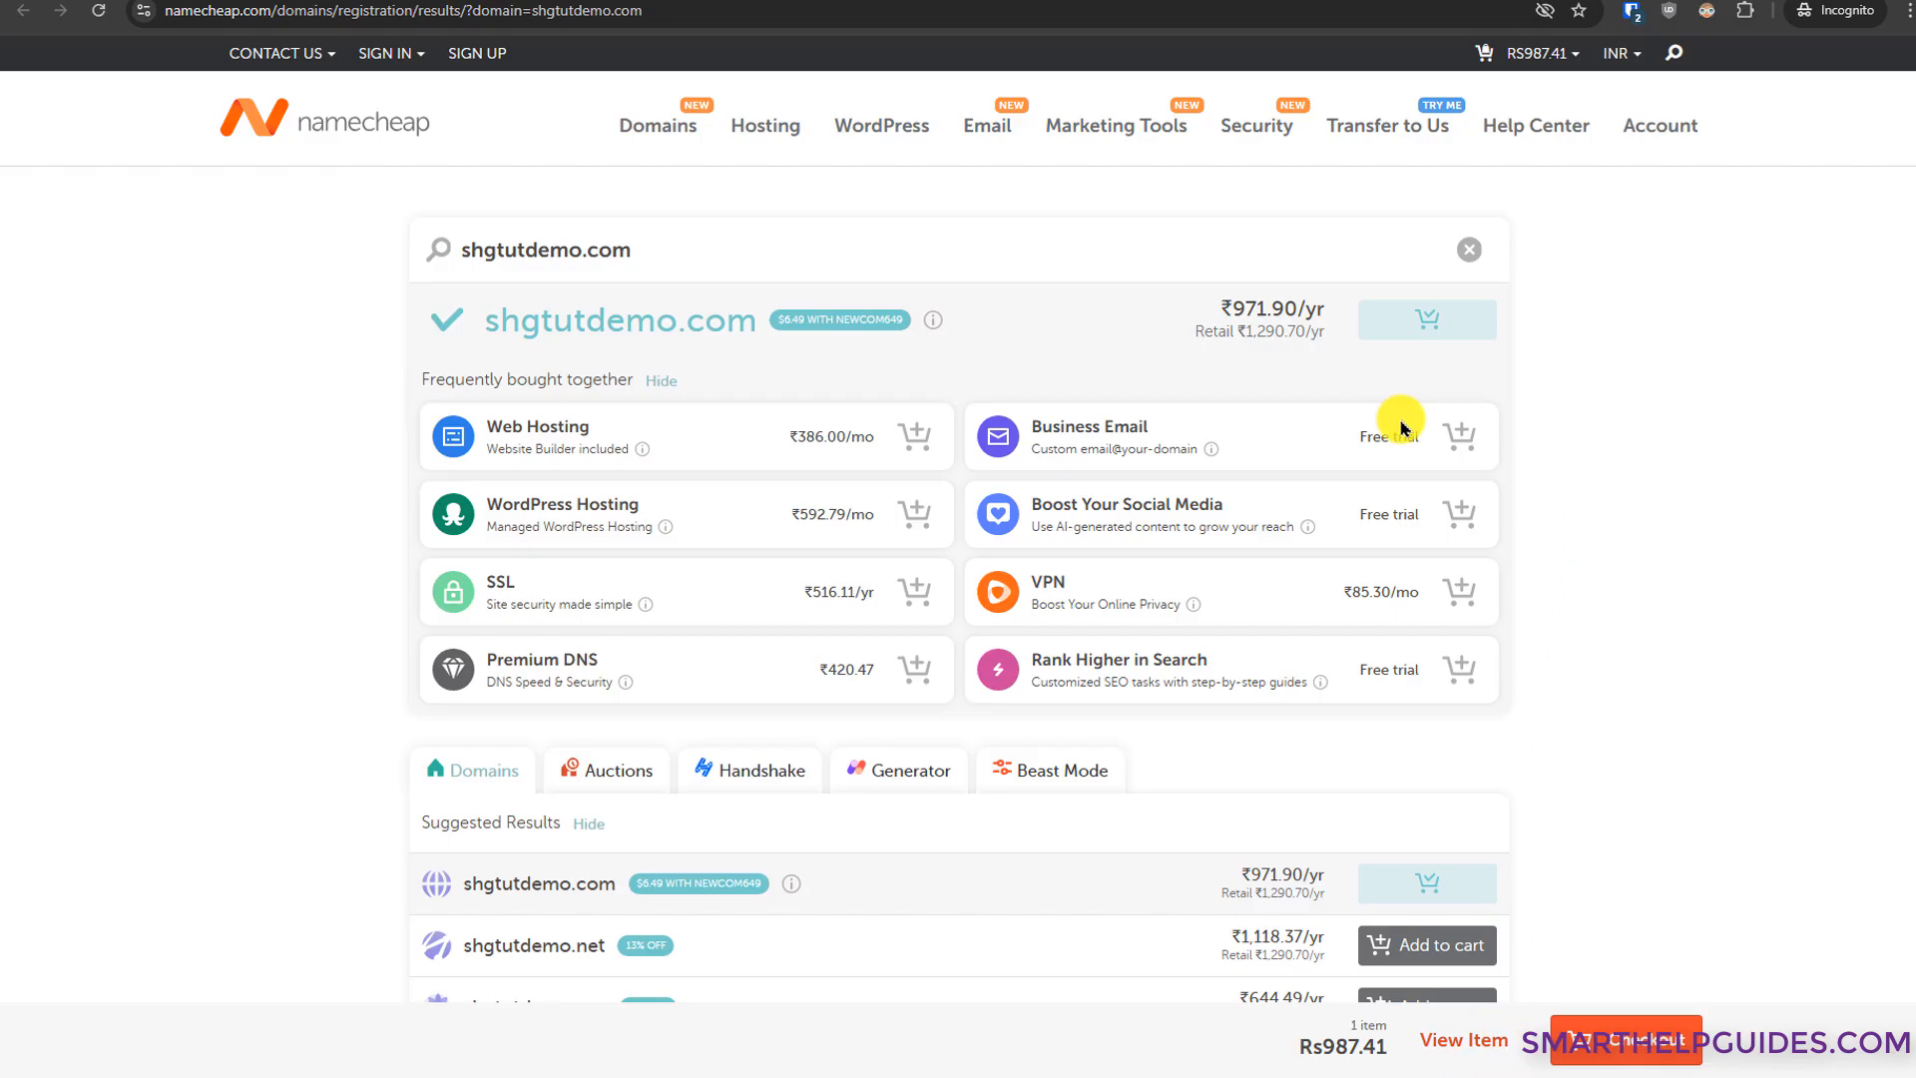
Step: Open the shared hosting plans and set the datacenter location to Singapore (Asia)
{"action": "mouse_move", "coordinate": [755, 126]}
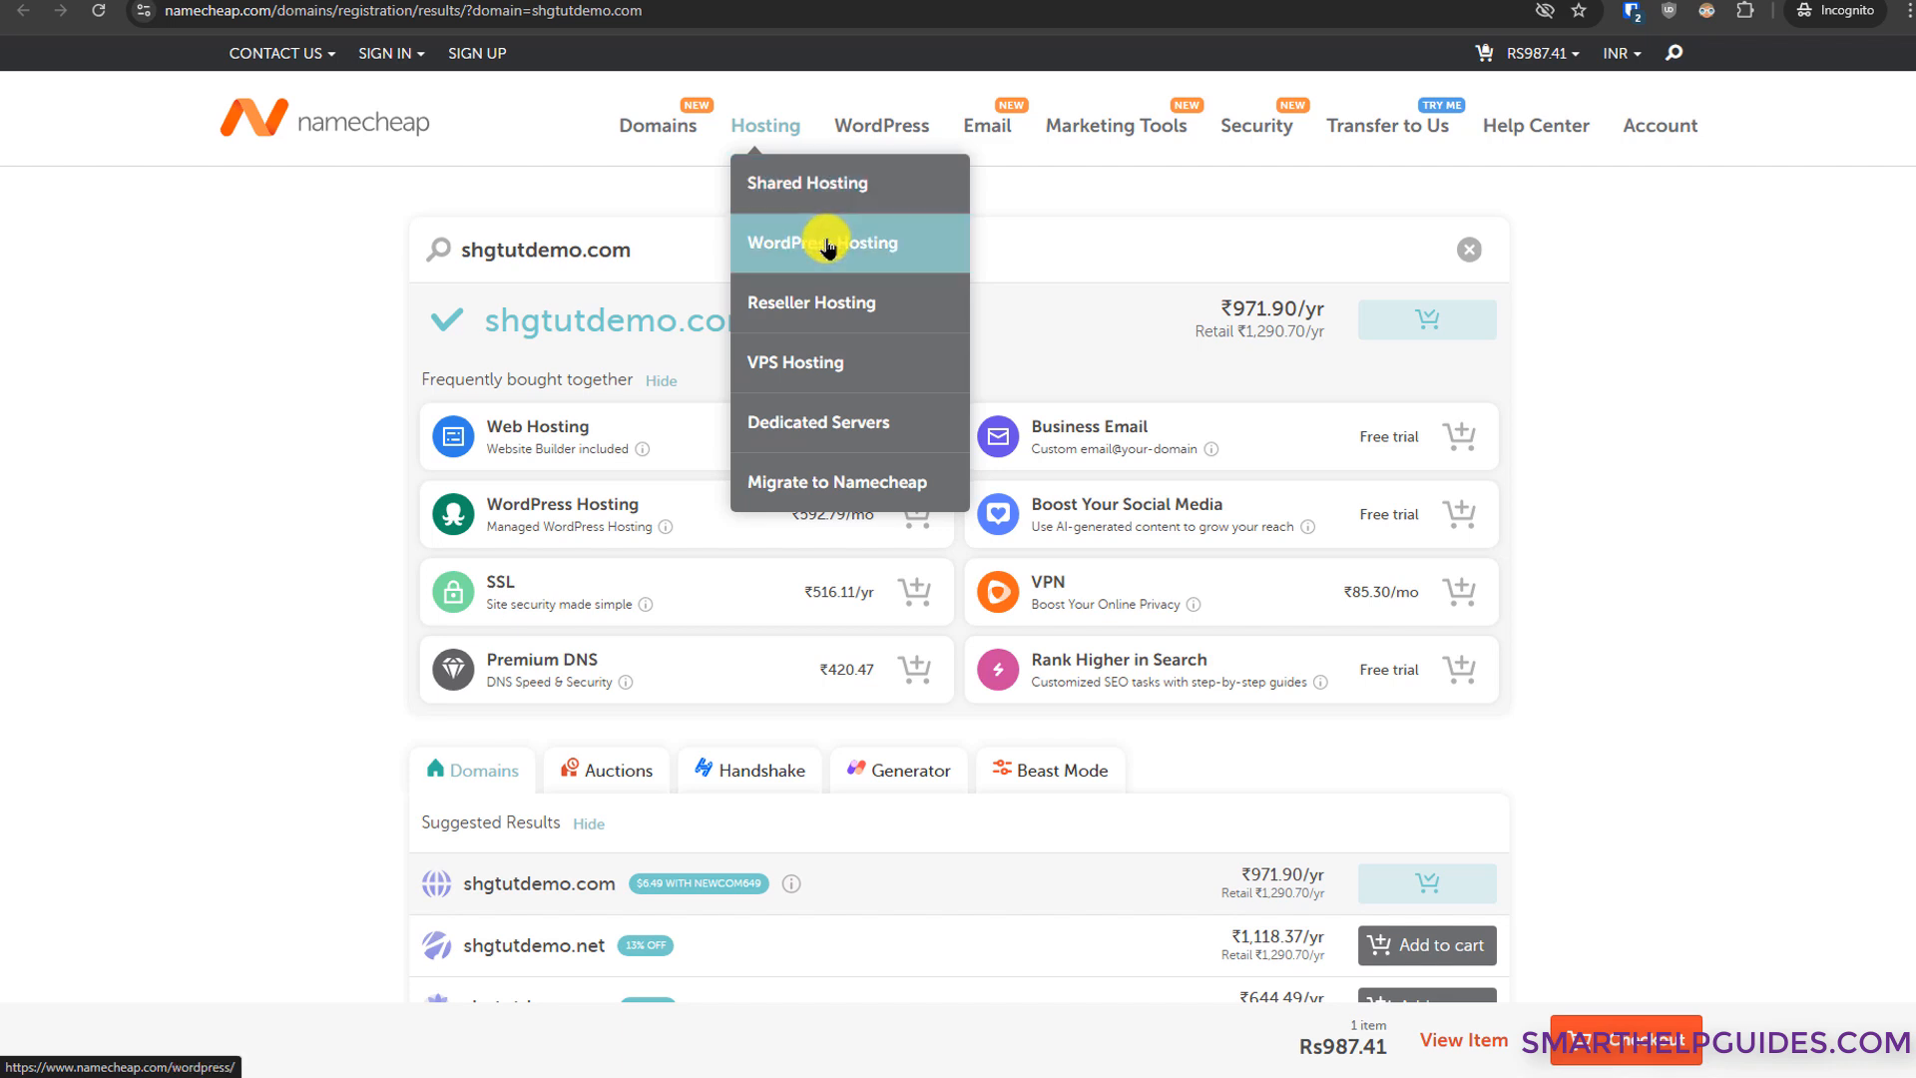
{"action": "left_click", "coordinate": [826, 182]}
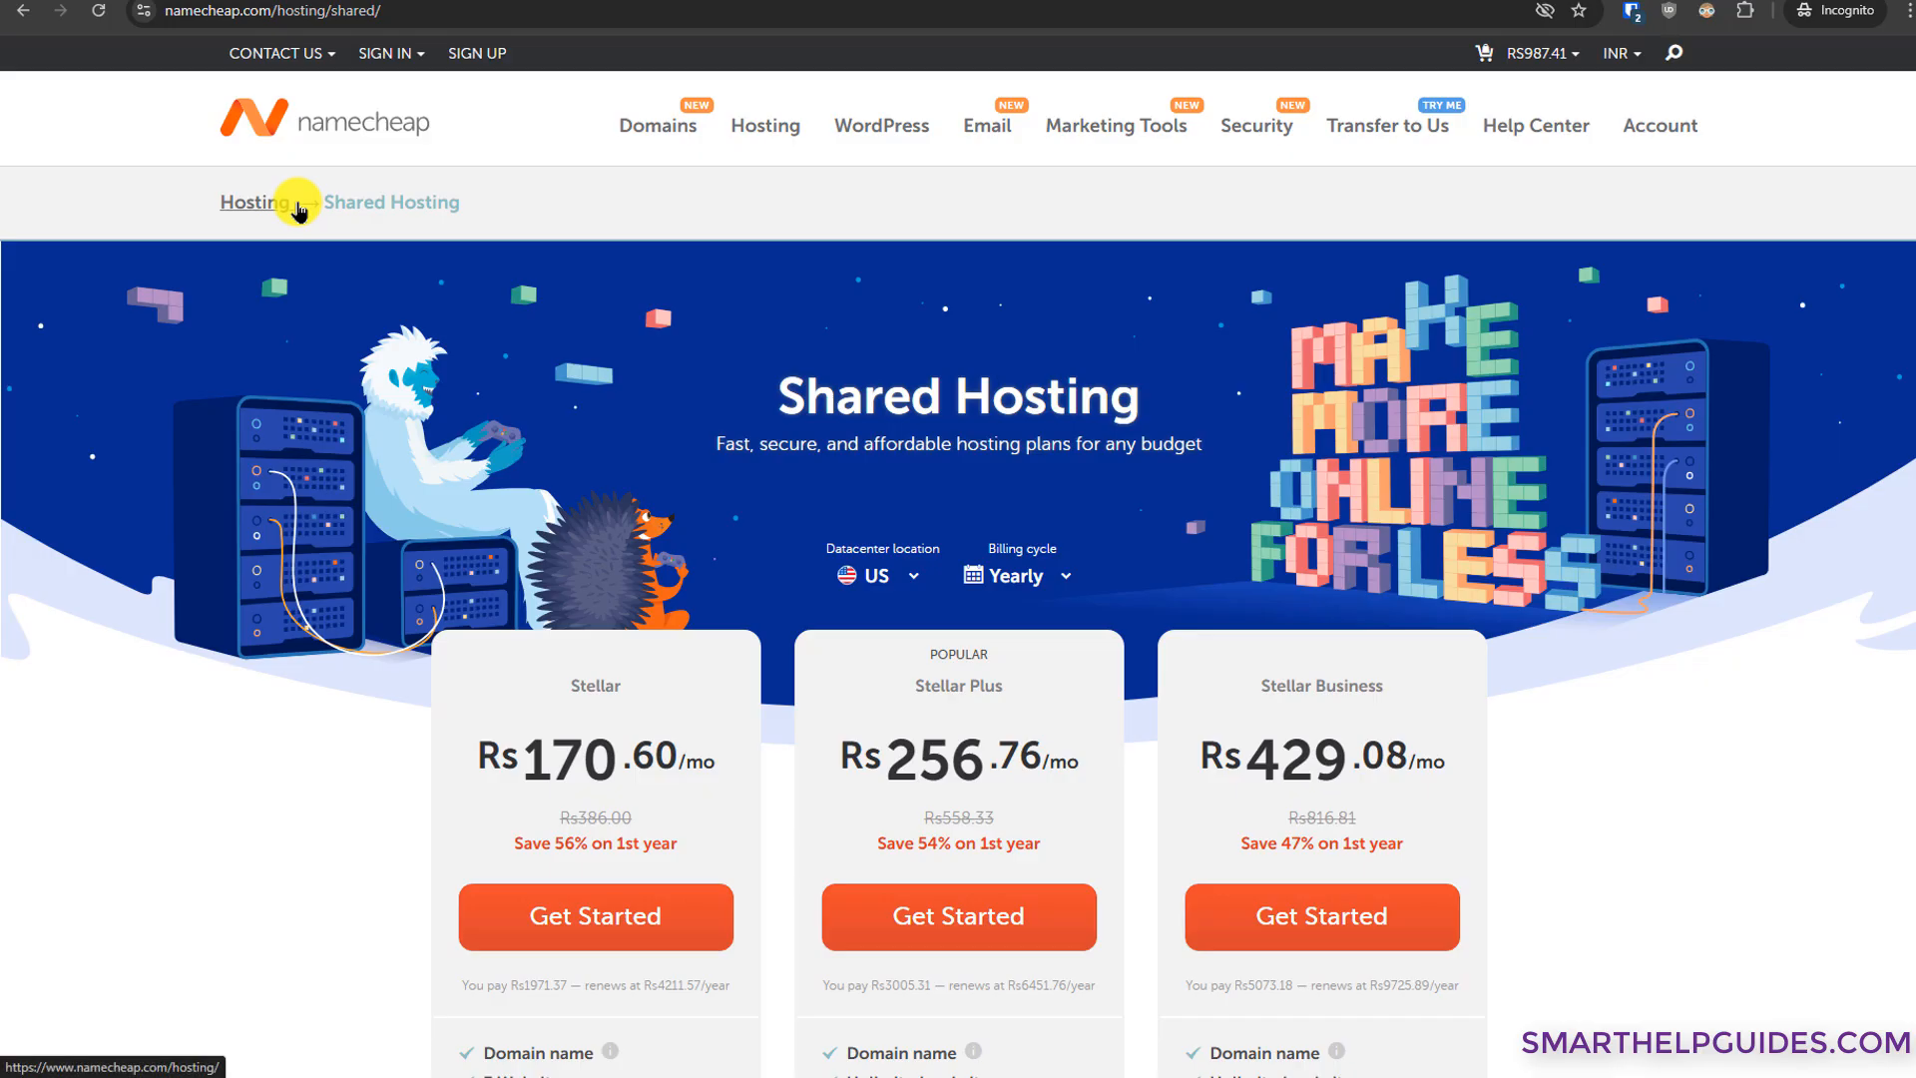
{"action": "scroll", "coordinate": [298, 209], "scroll_direction": "down", "scroll_amount": 1}
{"action": "scroll", "coordinate": [298, 209], "scroll_direction": "down", "scroll_amount": 2}
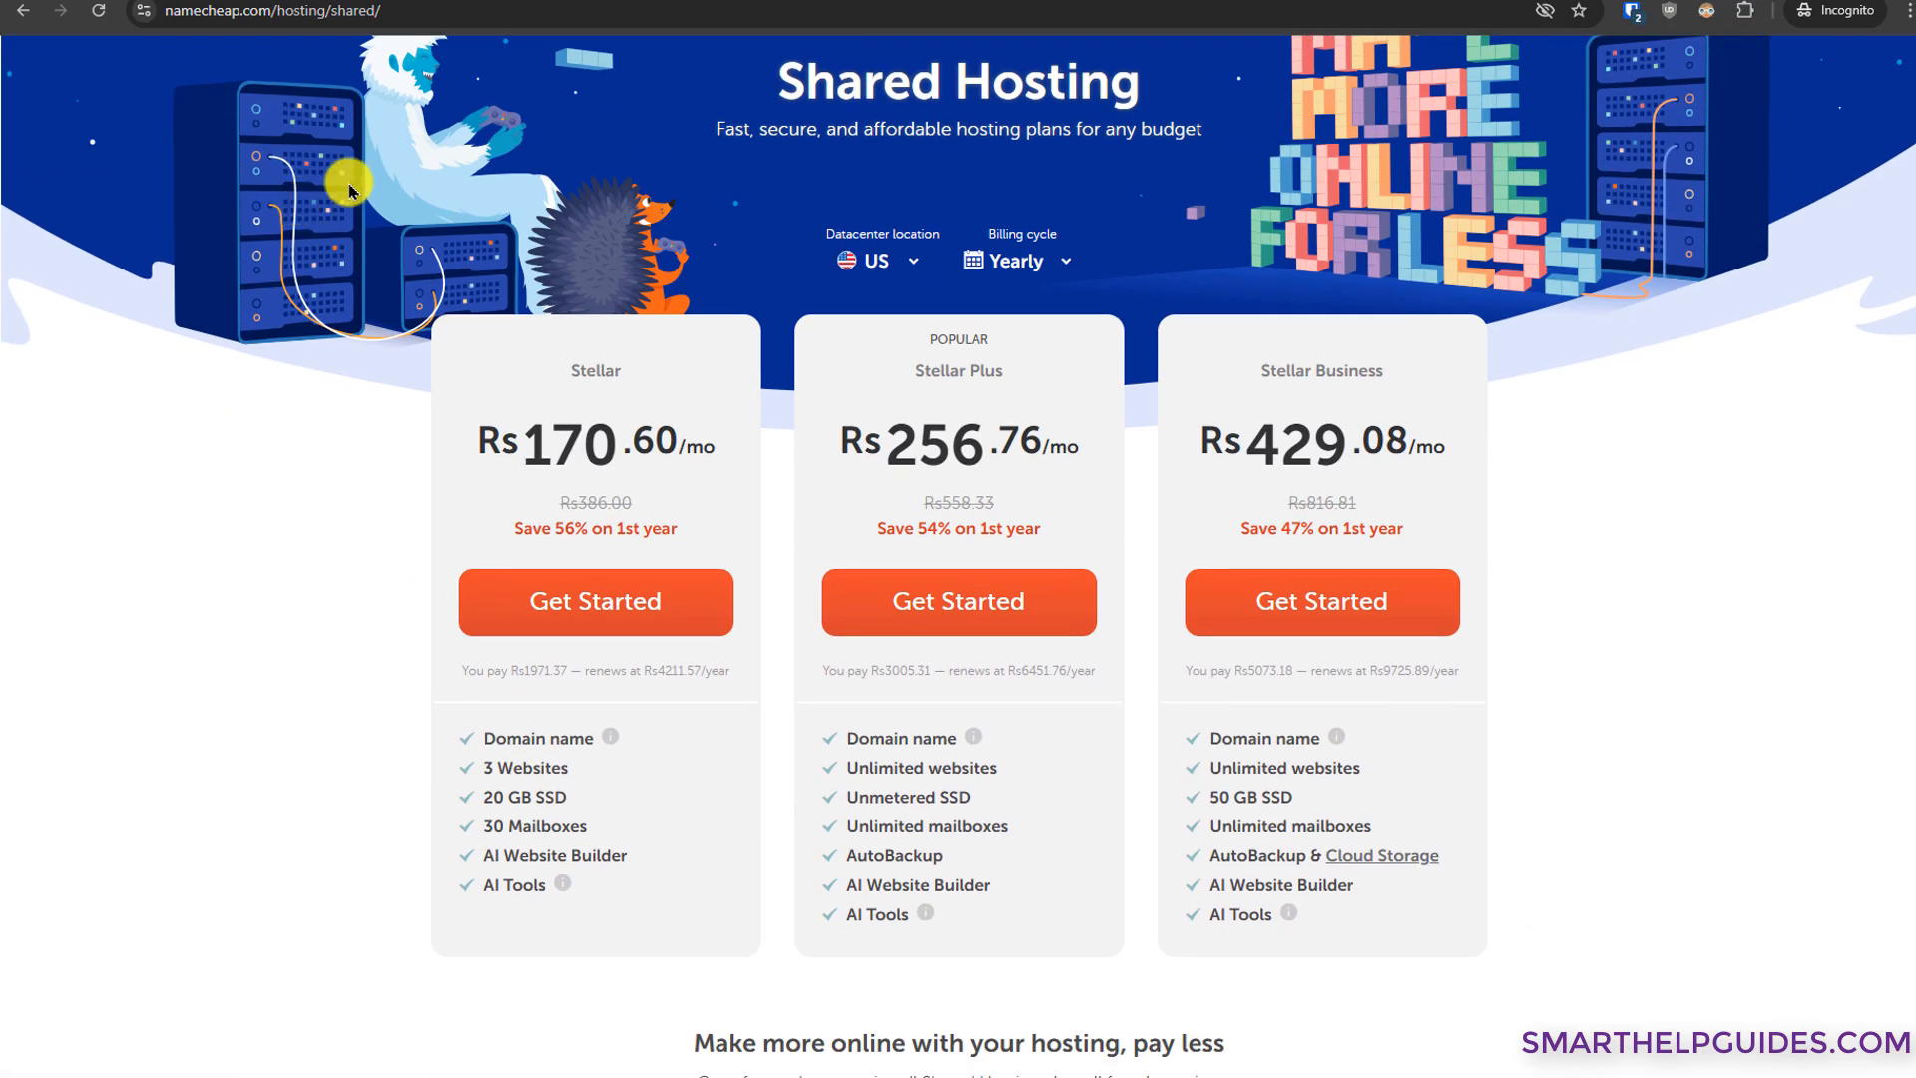
{"action": "left_click", "coordinate": [908, 268]}
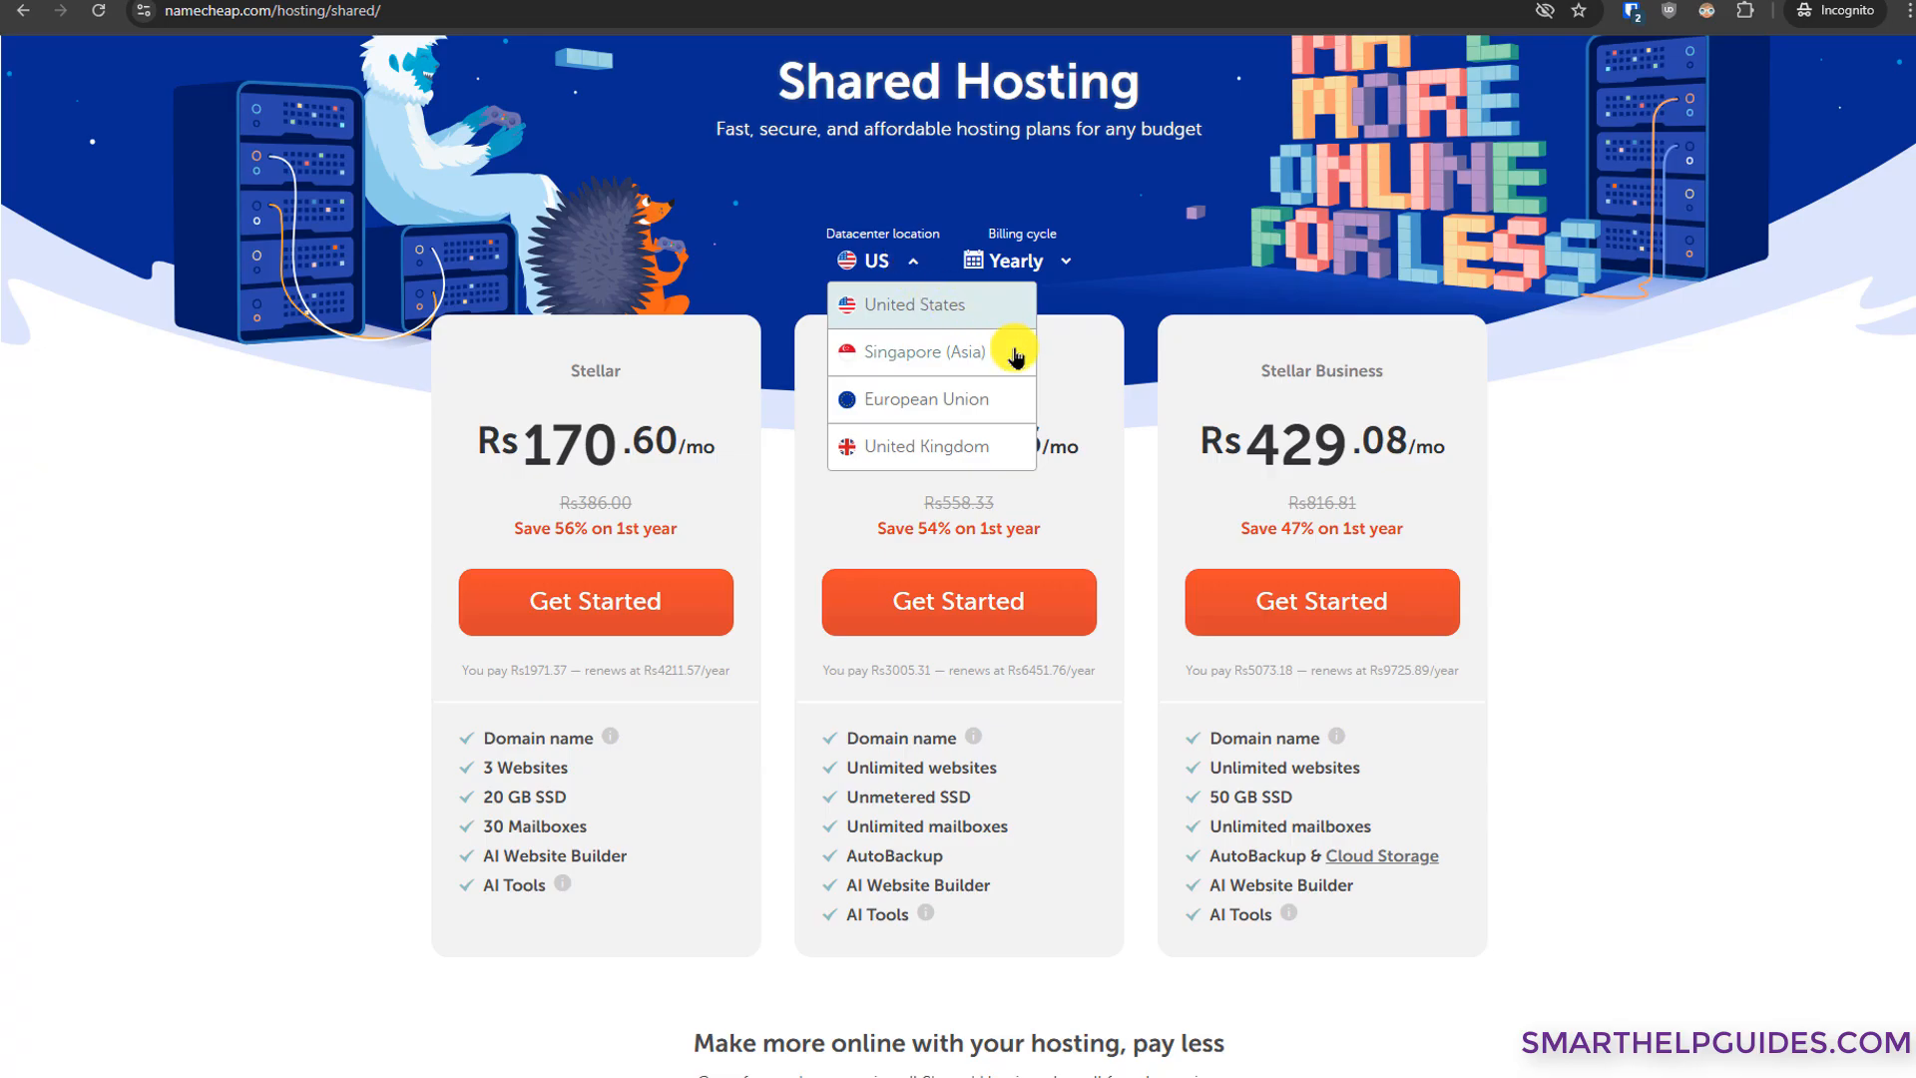
{"action": "left_click", "coordinate": [960, 353]}
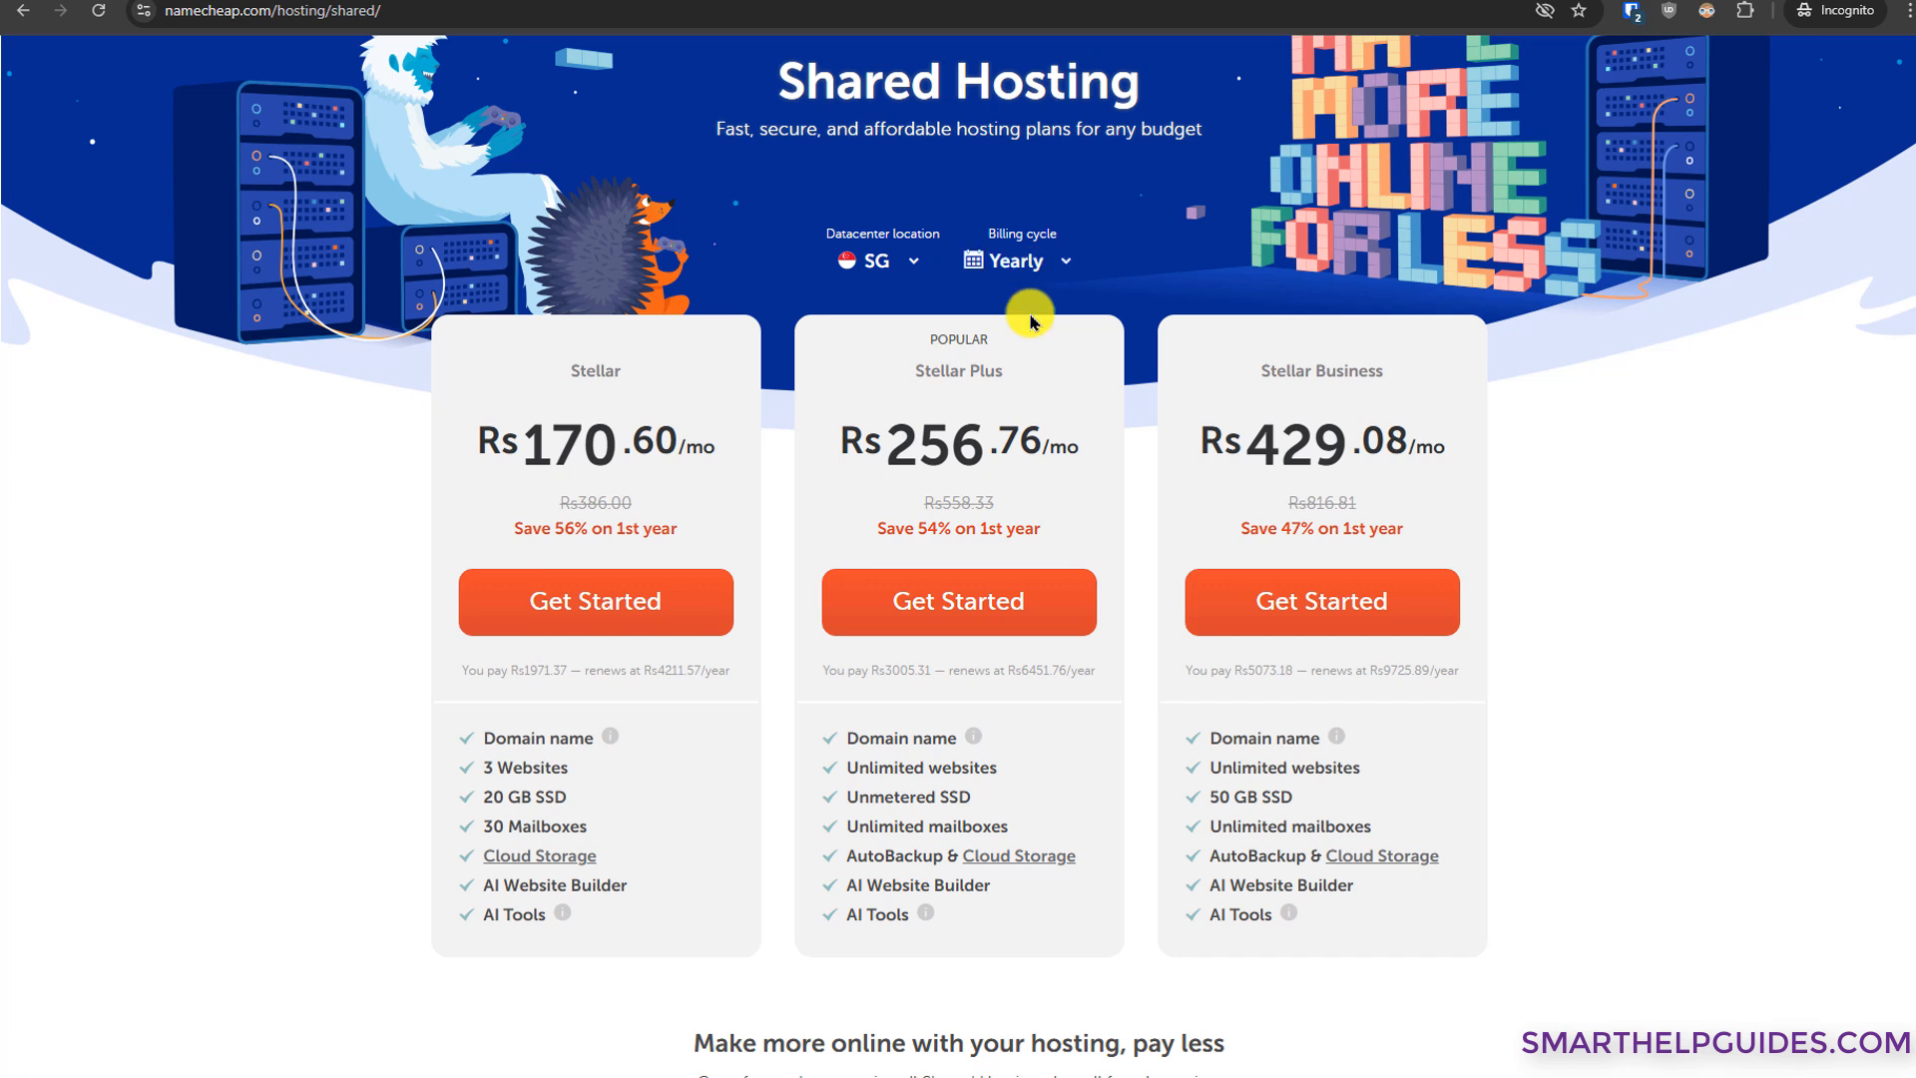
Step: Set the billing cycle of the shared hosting plans to Monthly
{"action": "left_click", "coordinate": [1026, 263]}
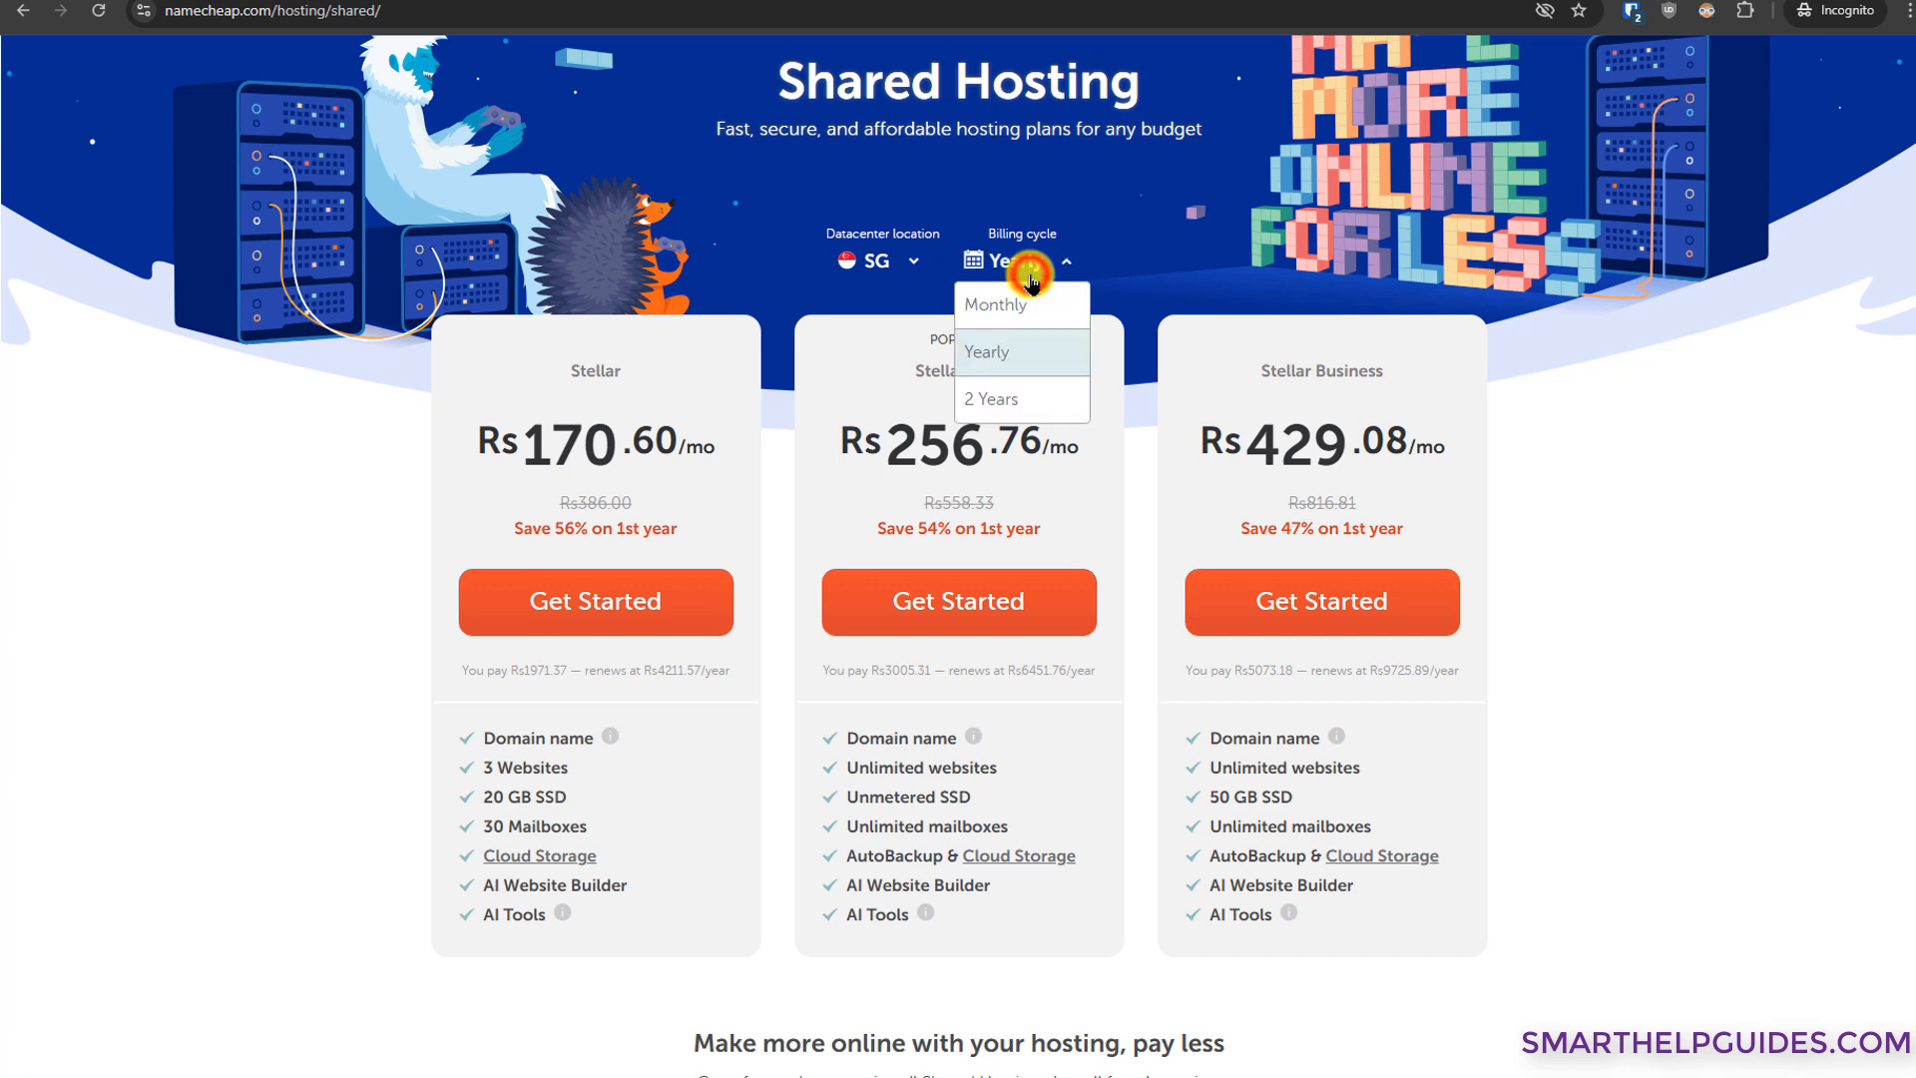
{"action": "left_click", "coordinate": [995, 309]}
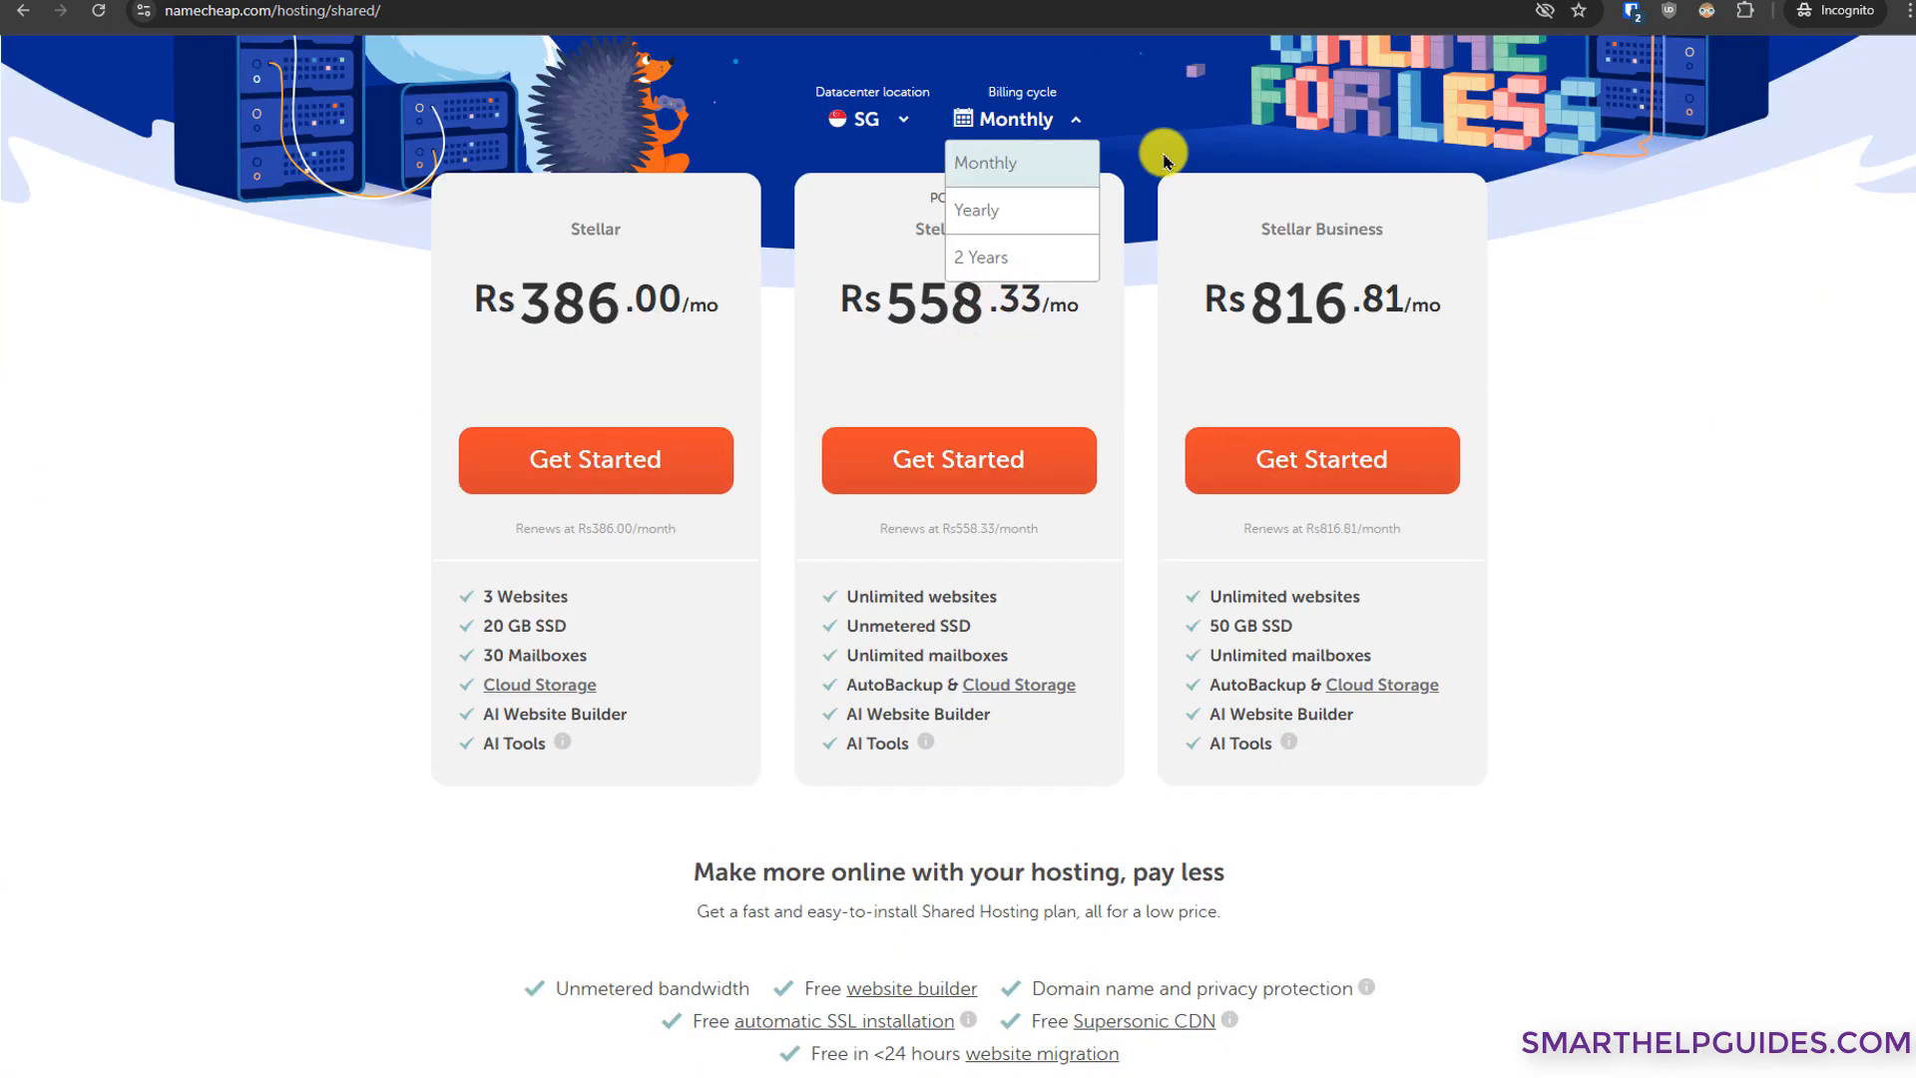
{"action": "left_click", "coordinate": [996, 165]}
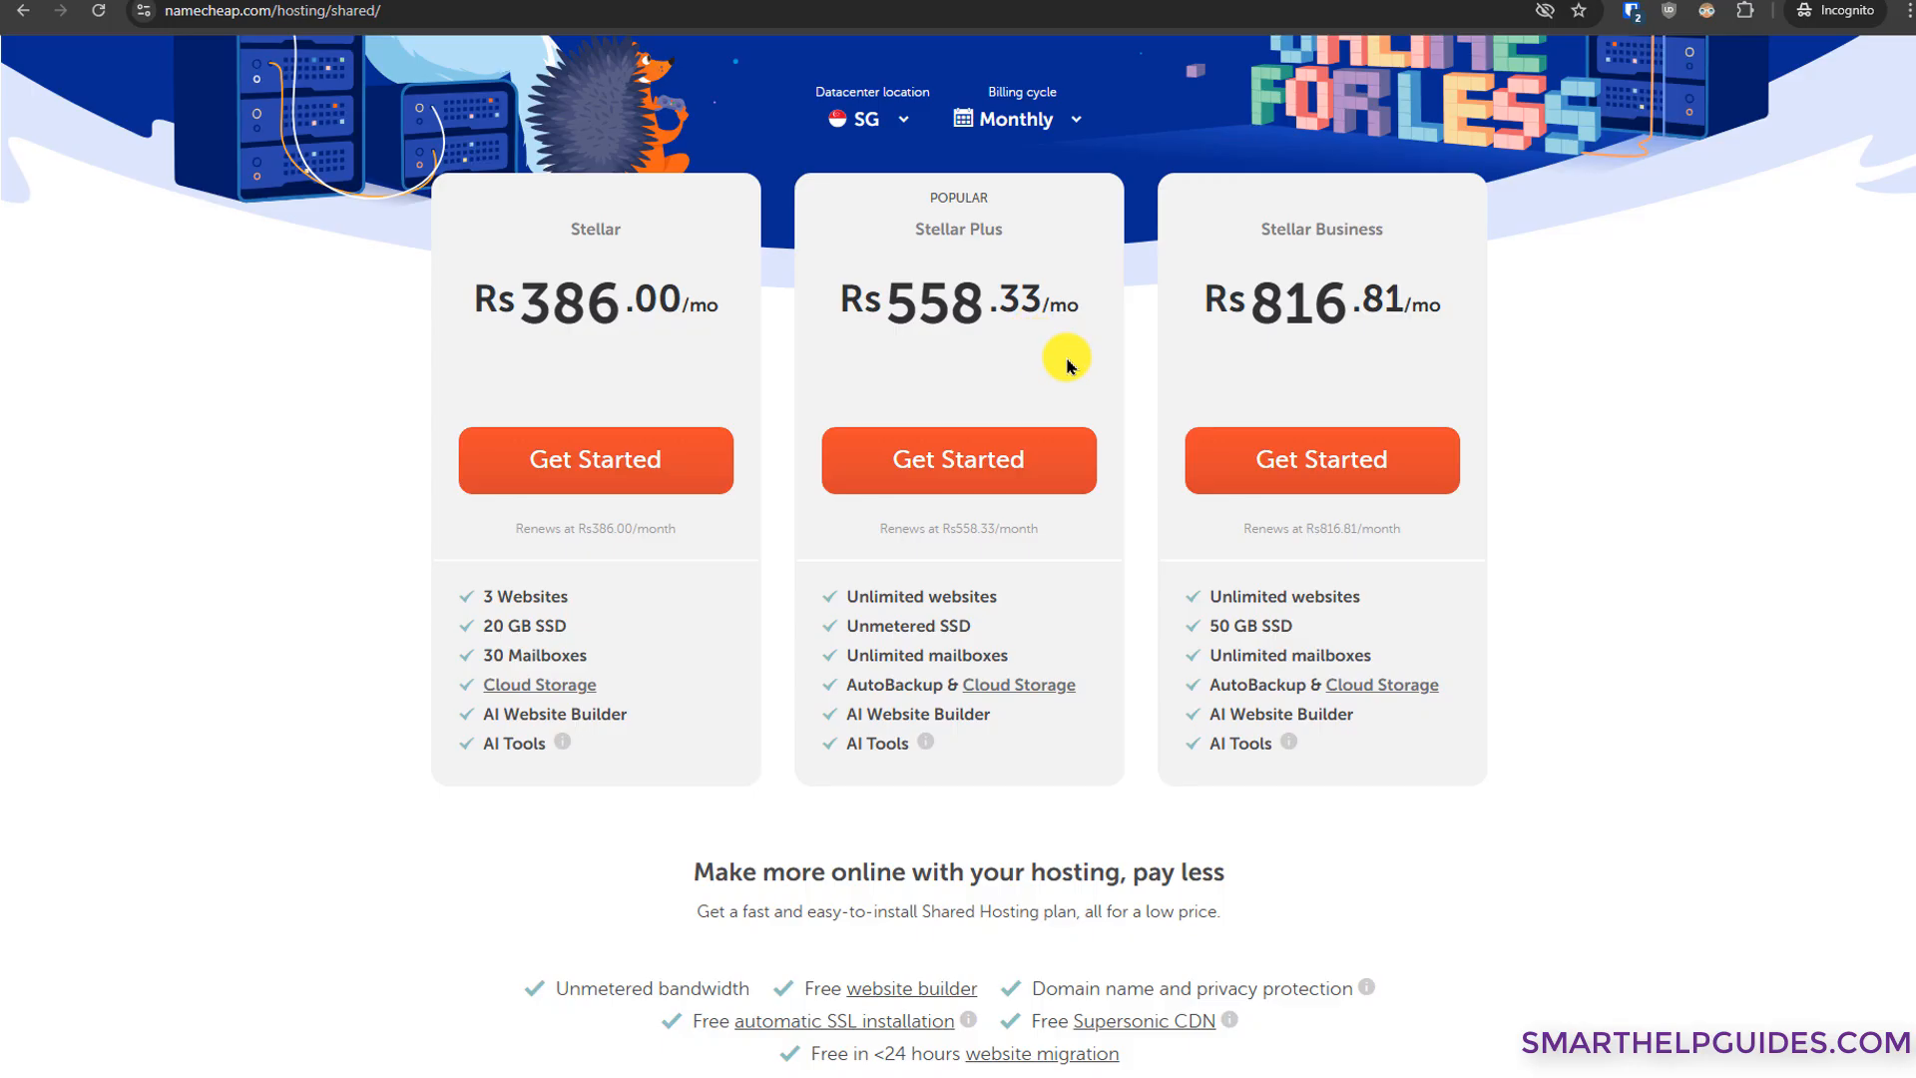
Step: Add the Stellar hosting plan with the new domain shgtutdemo.site to the cart and confirm the order
{"action": "left_click", "coordinate": [575, 481]}
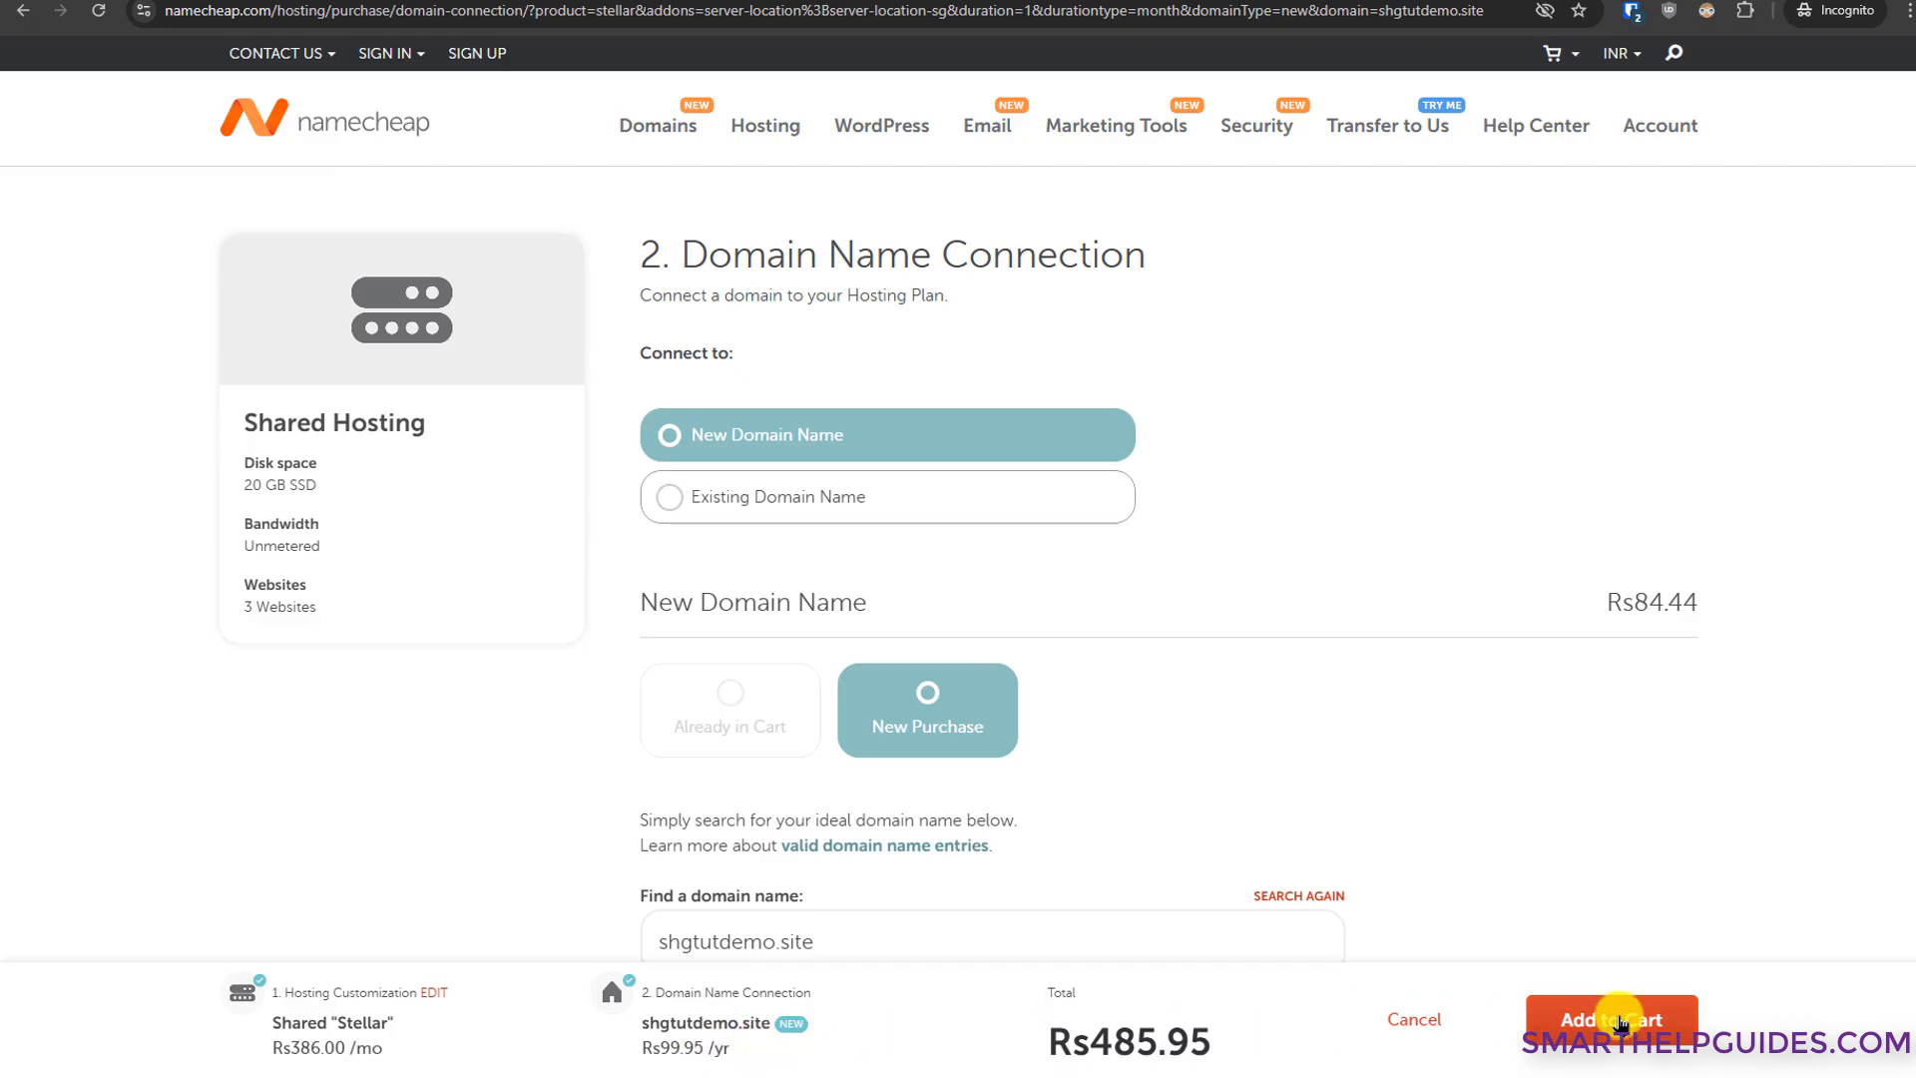
{"action": "left_click", "coordinate": [1620, 1025]}
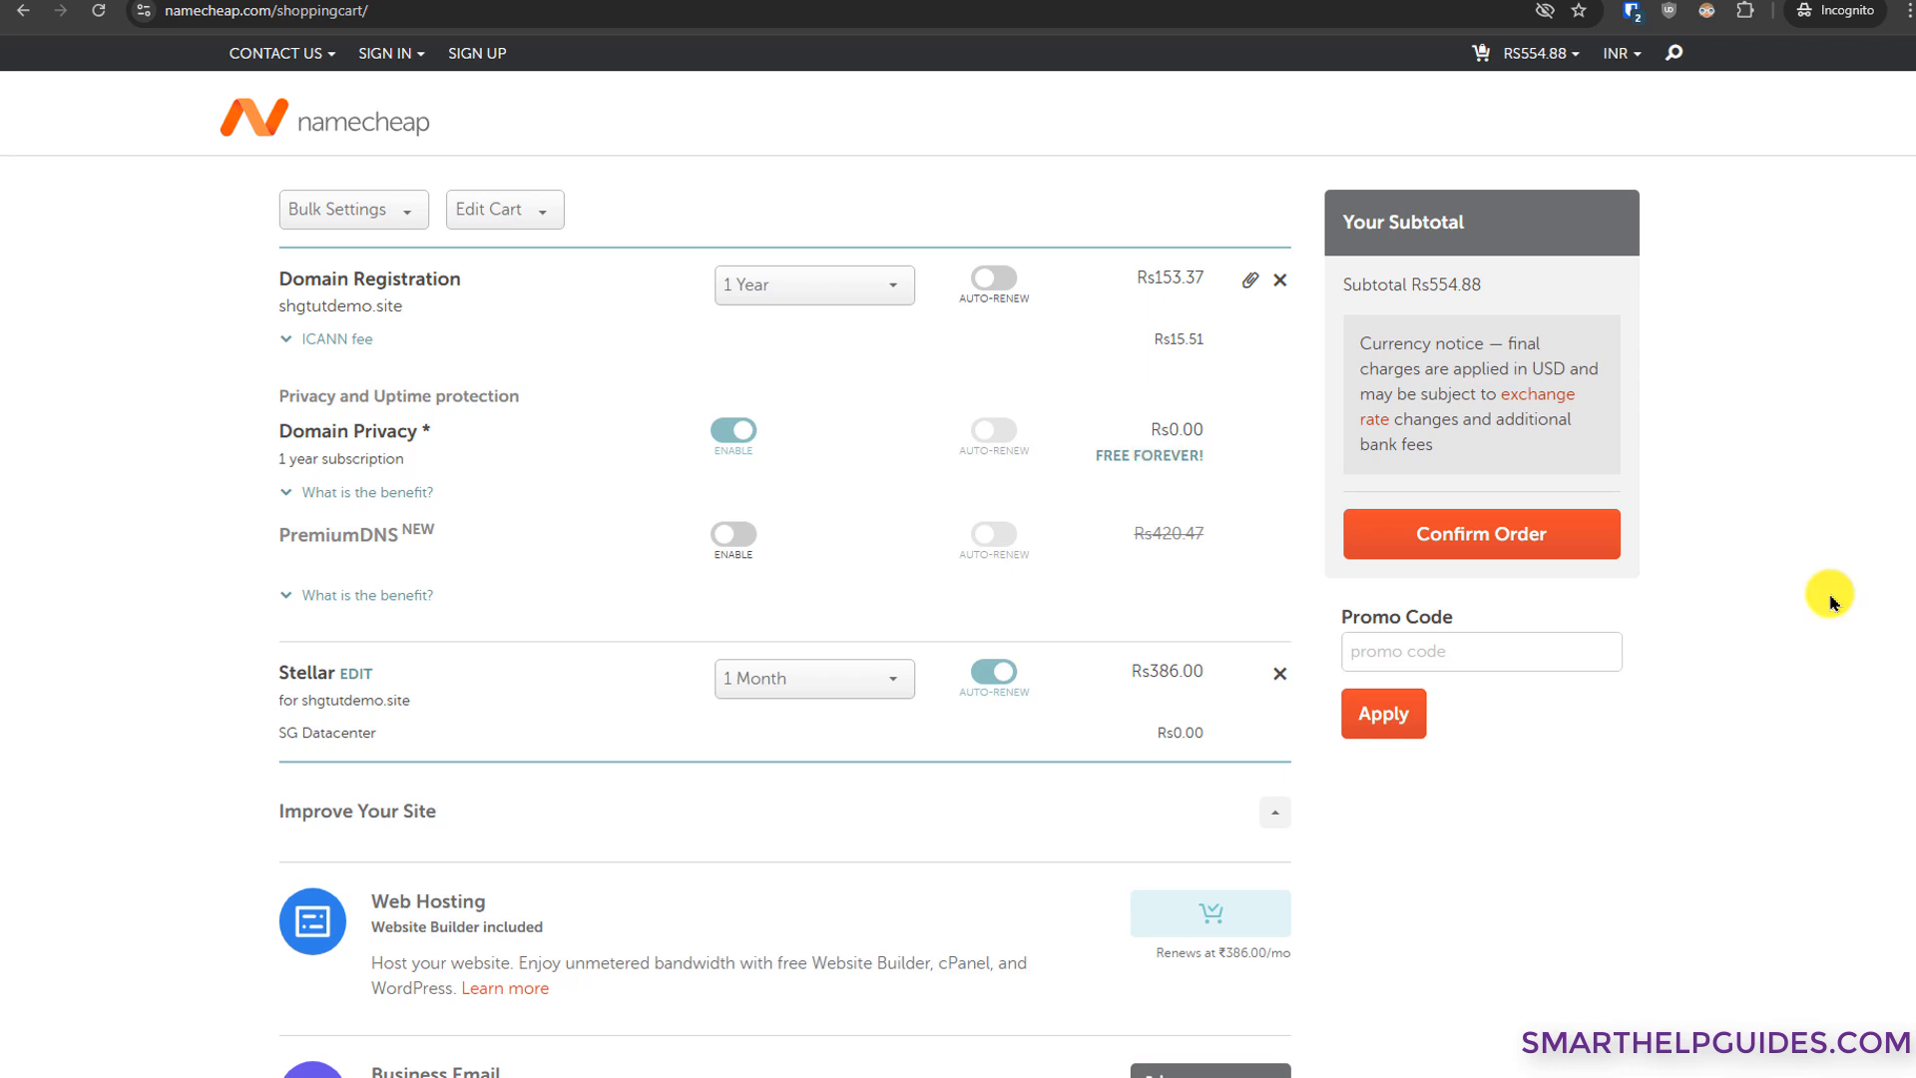
{"action": "left_click", "coordinate": [1490, 547]}
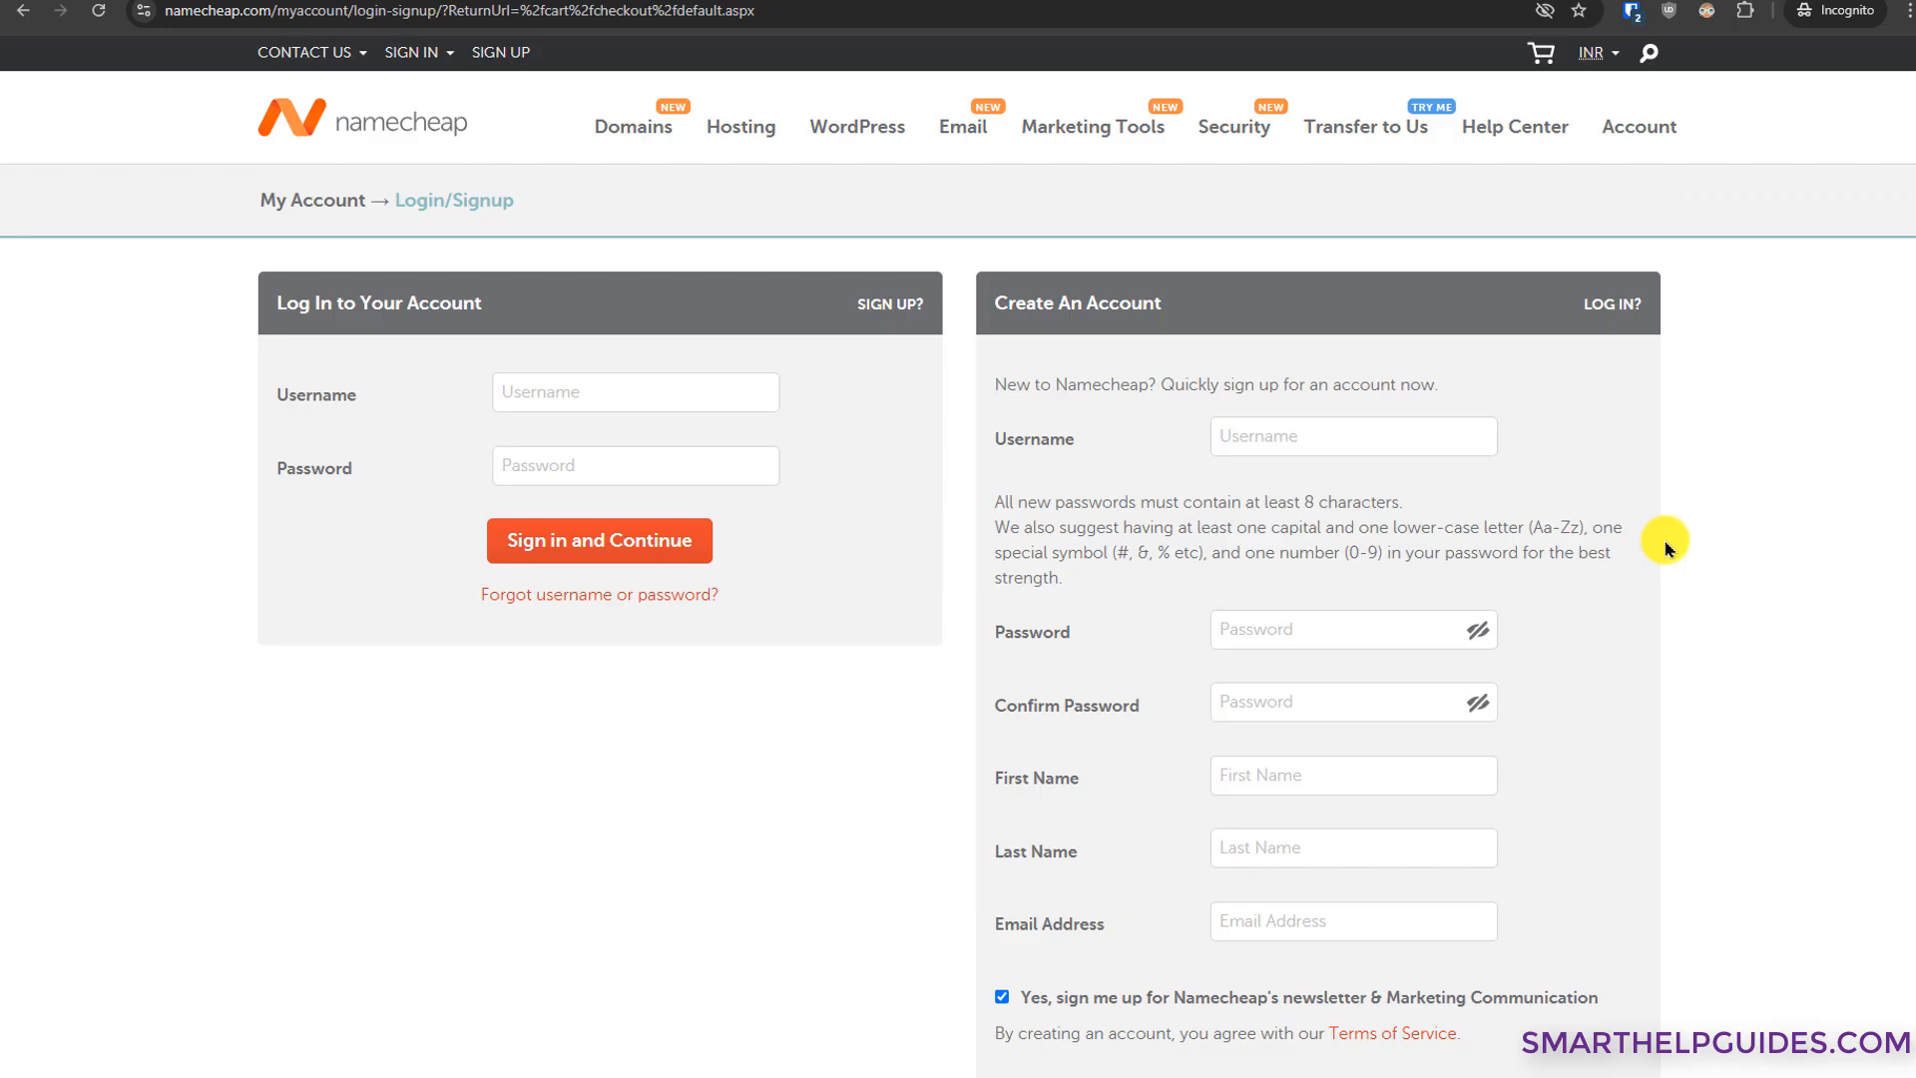
Step: Choose PayPal as the payment method and check out the reviewed order with it
{"action": "scroll", "coordinate": [1597, 658], "scroll_direction": "down", "scroll_amount": 2}
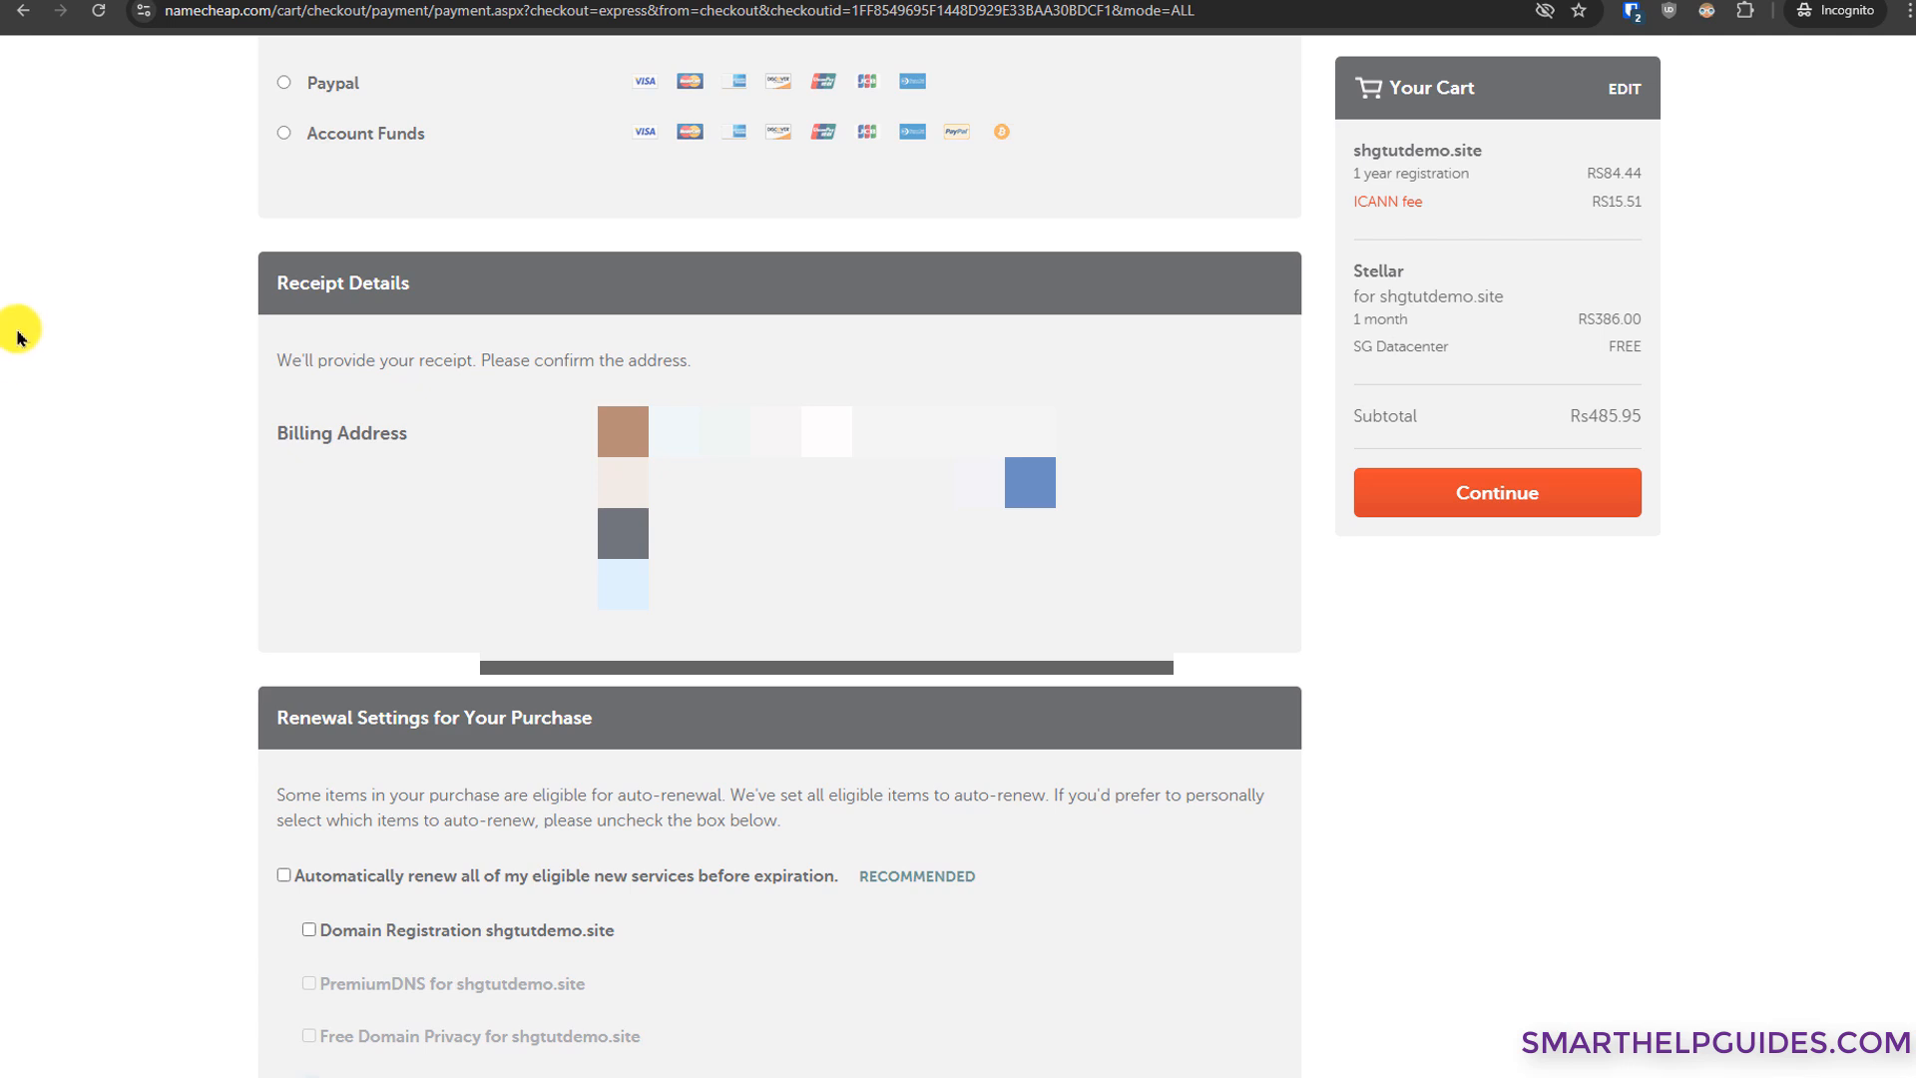
{"action": "left_click", "coordinate": [283, 82]}
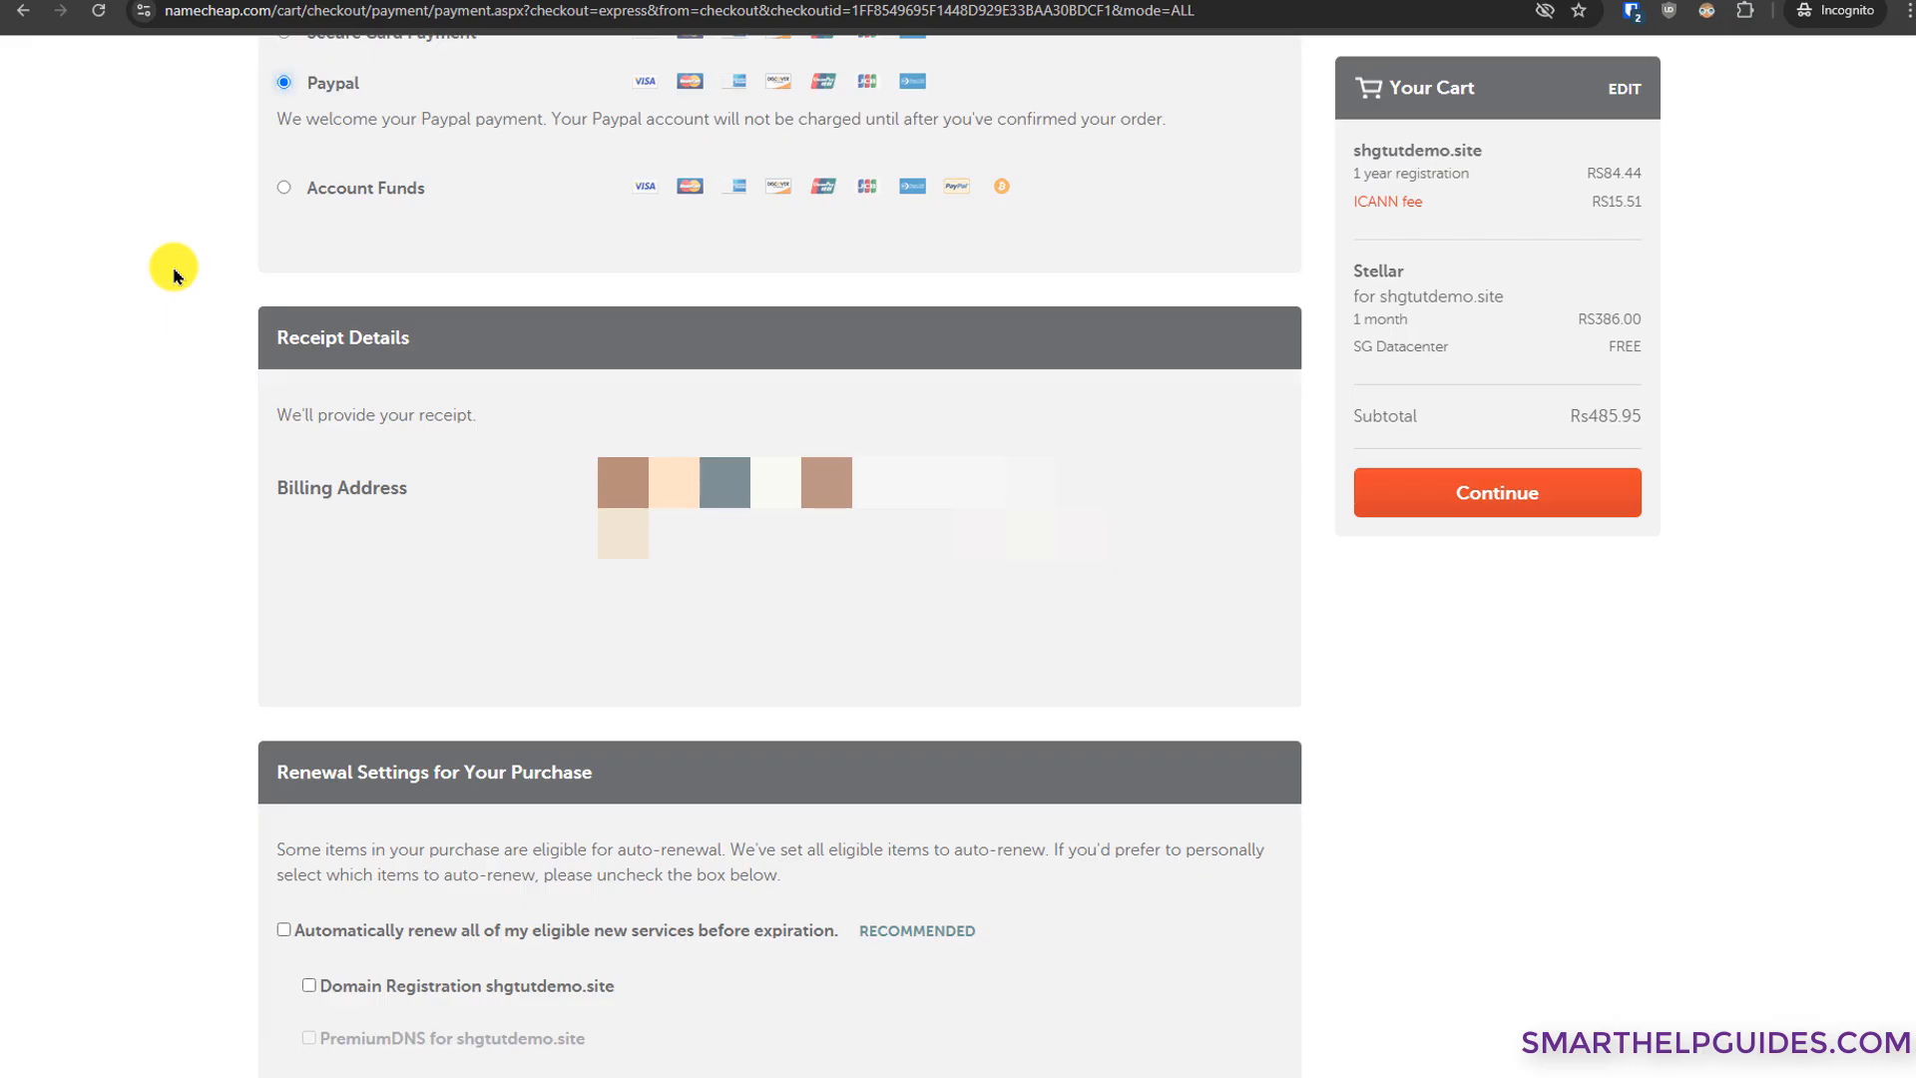
{"action": "left_click", "coordinate": [1490, 490]}
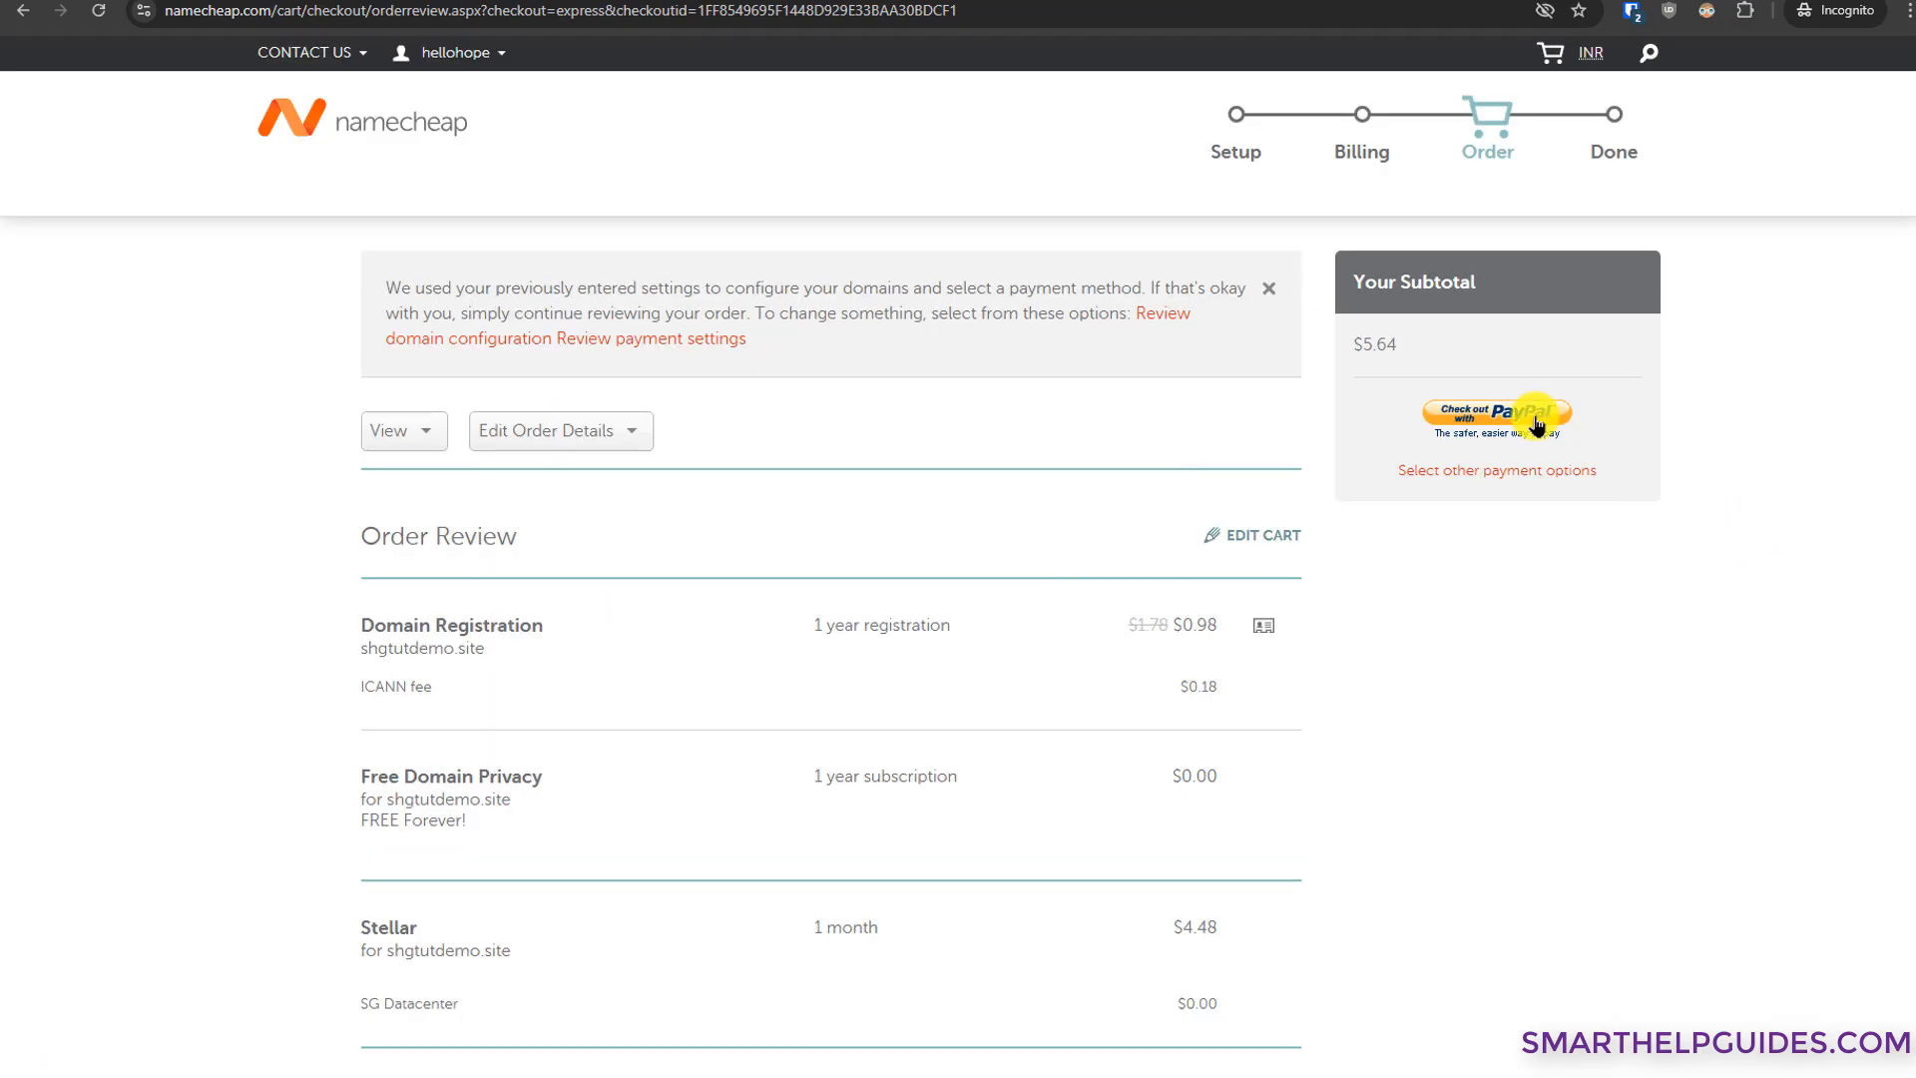
{"action": "left_click", "coordinate": [1534, 423]}
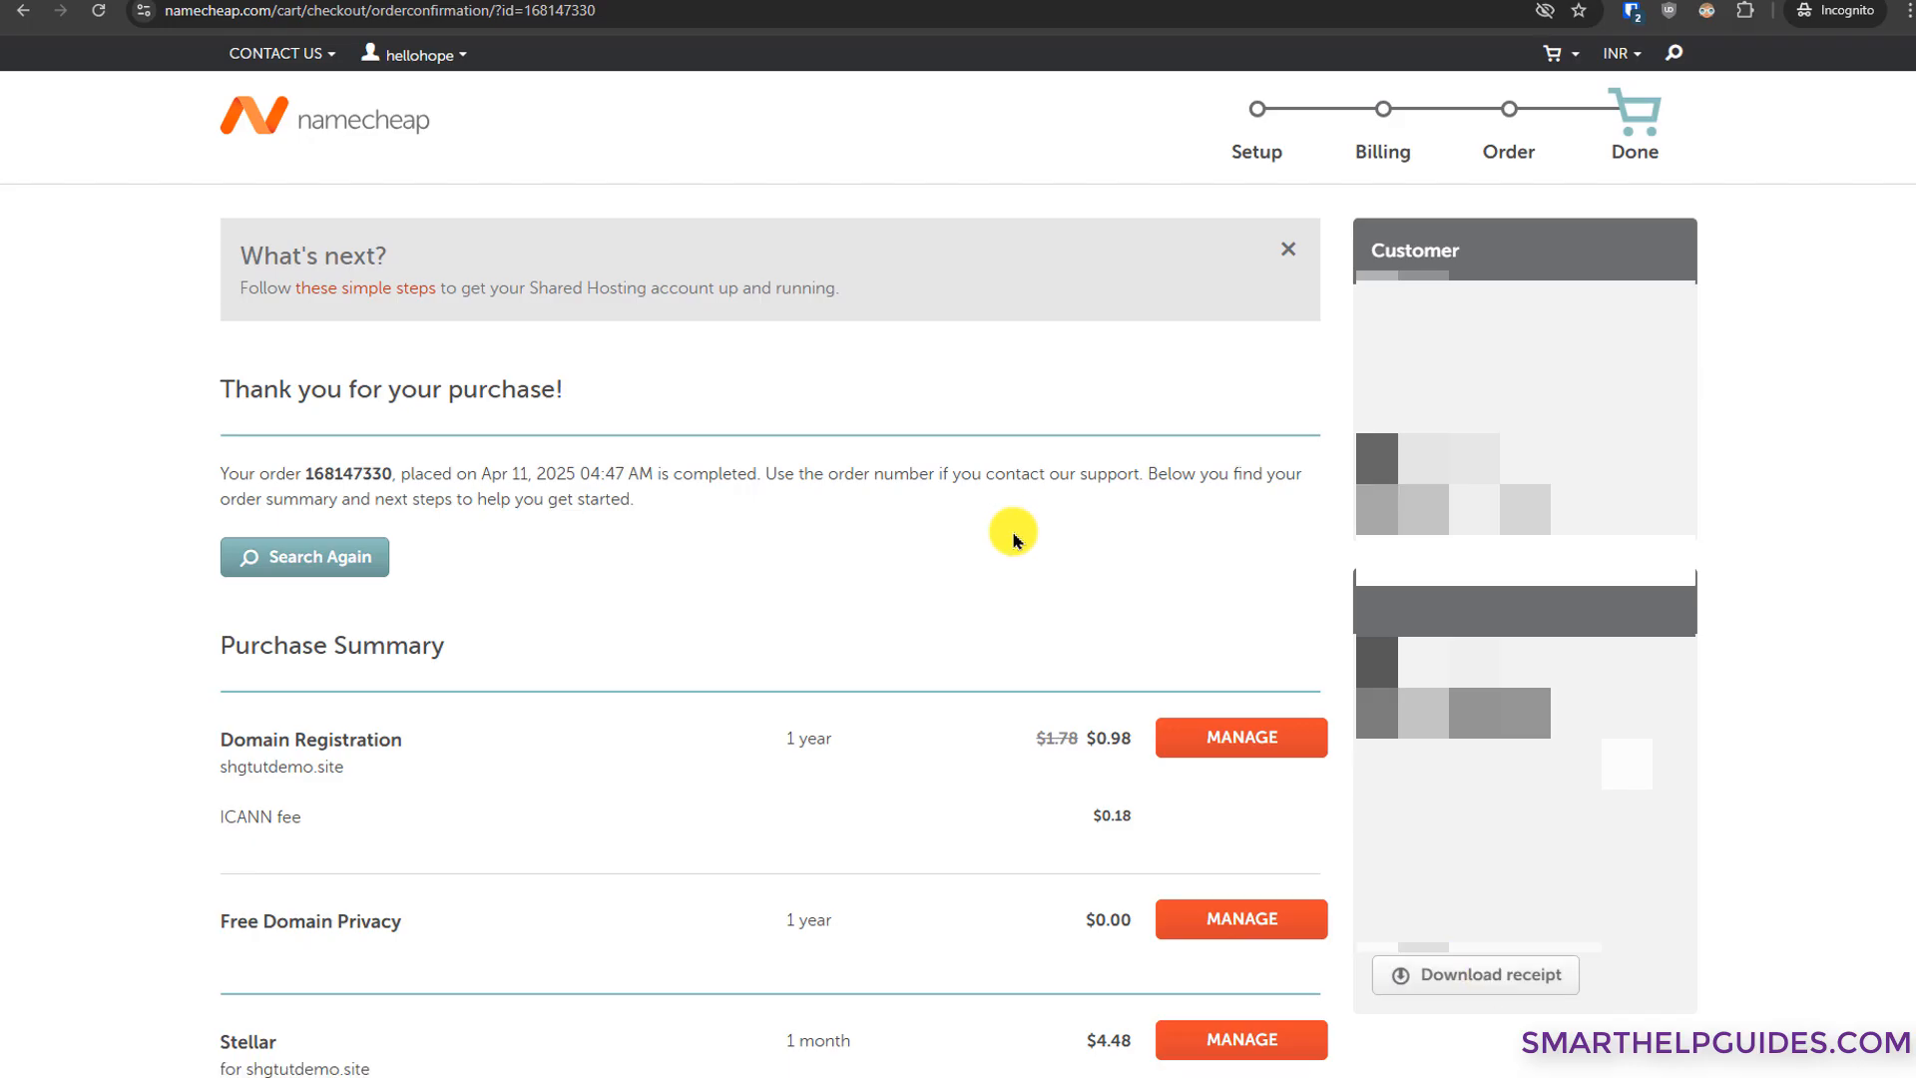
Step: Open the management page of the purchased domain, and from the hosting subscriptions go to cPanel for shgtutdemo.site
{"action": "left_click", "coordinate": [1253, 738]}
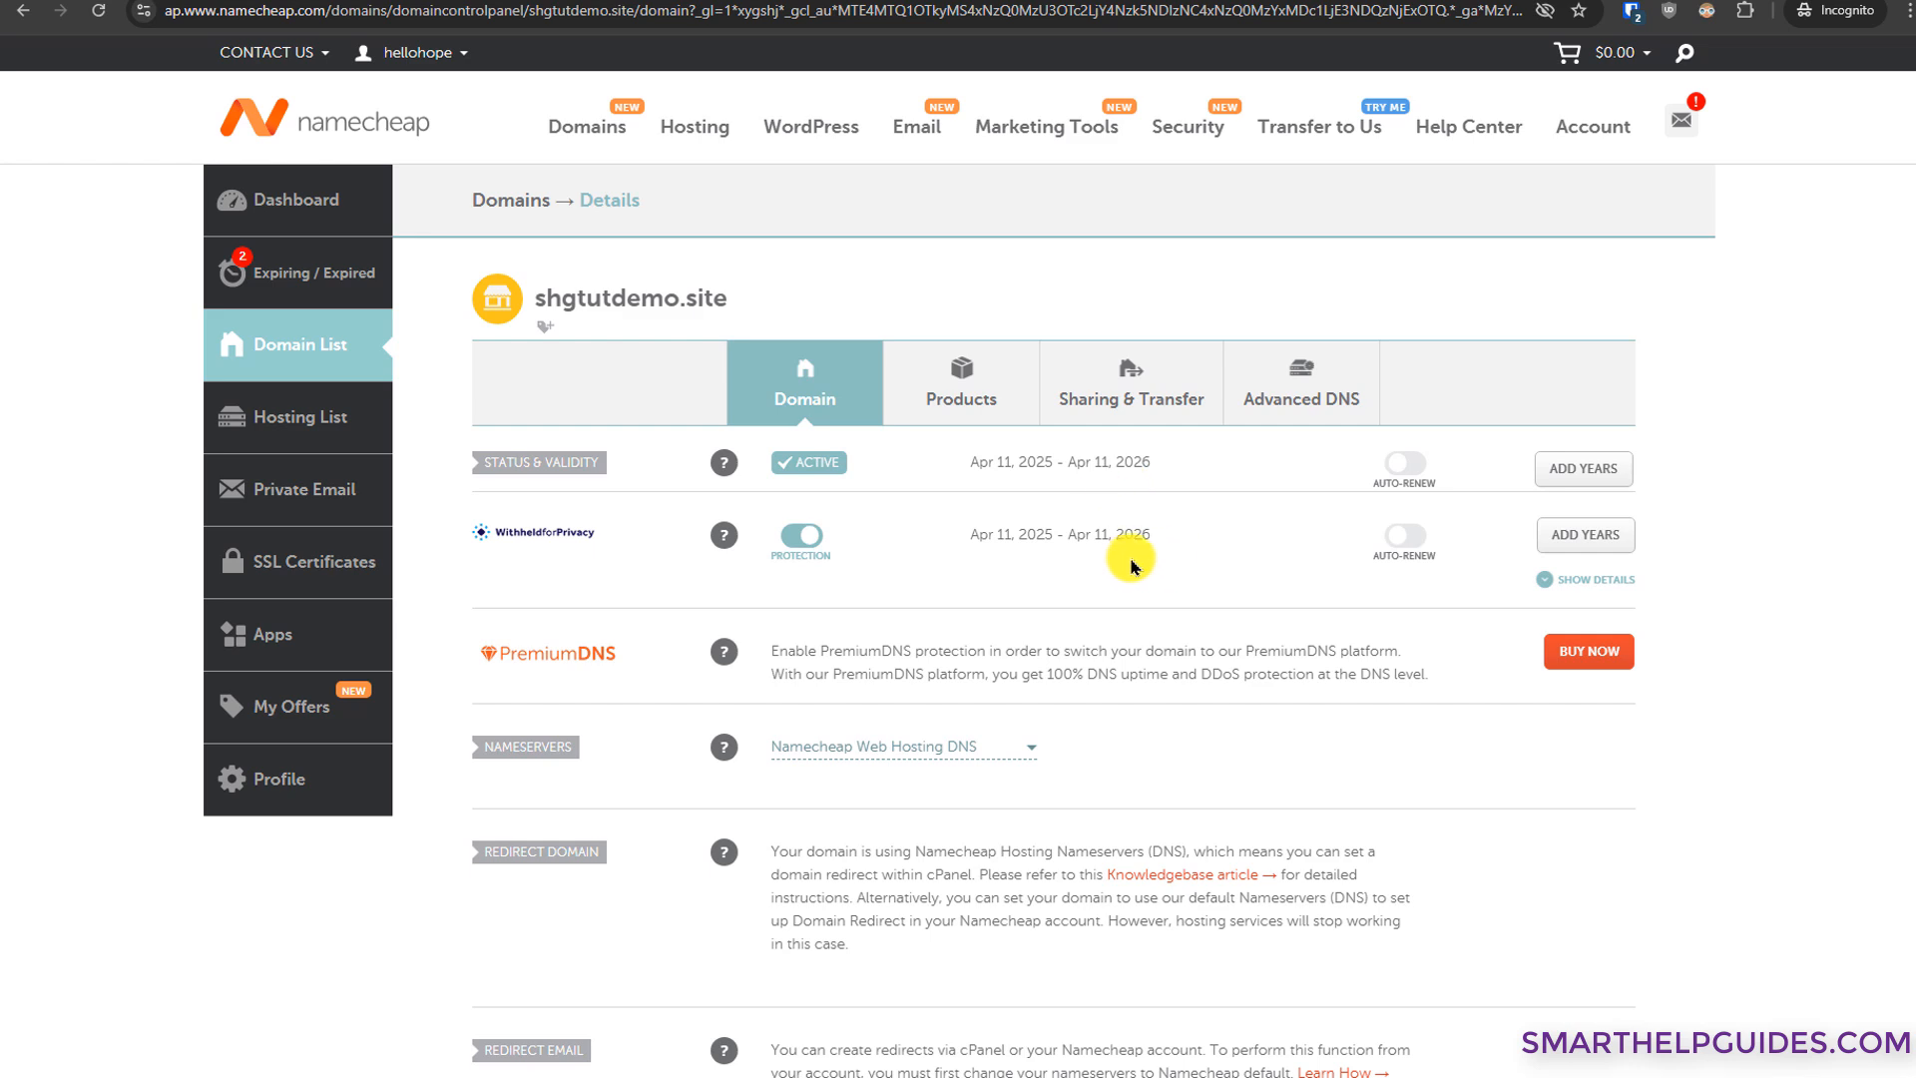
{"action": "left_click", "coordinate": [305, 427]}
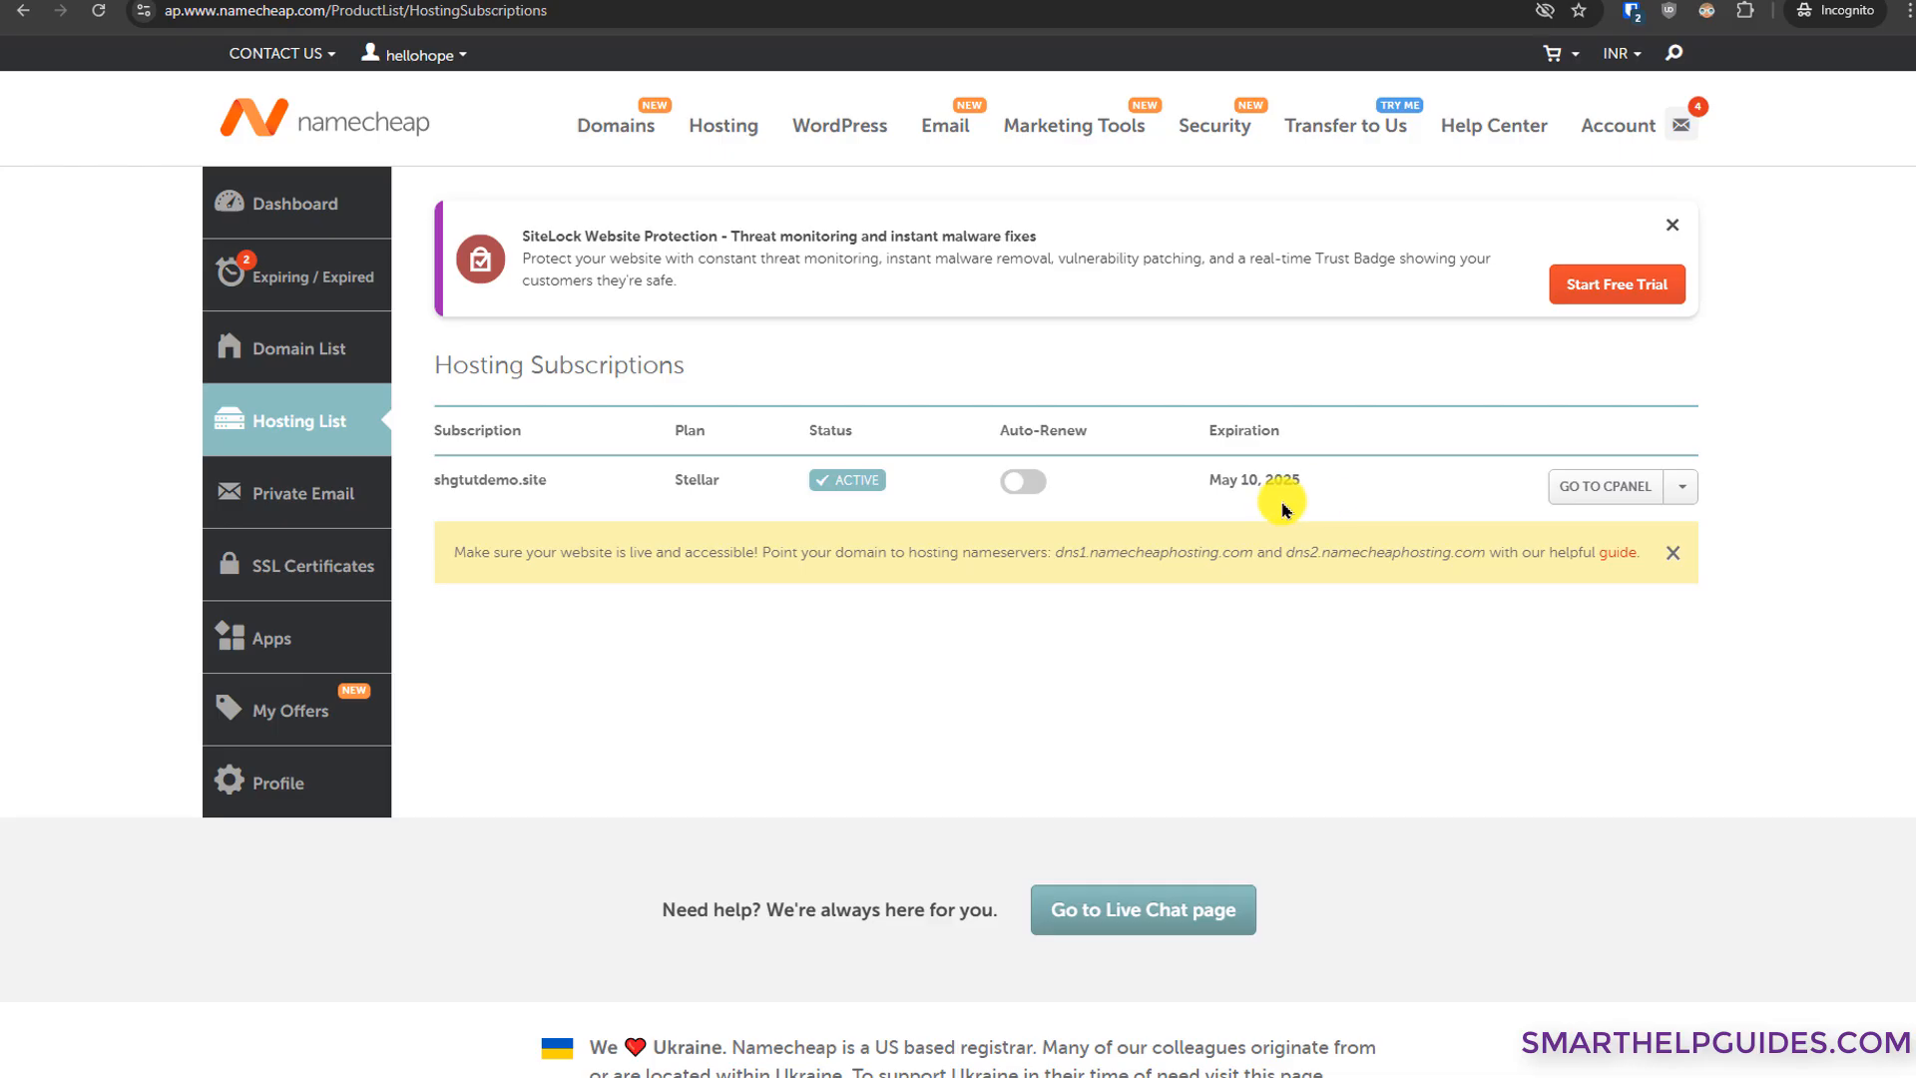
{"action": "left_click", "coordinate": [1610, 489]}
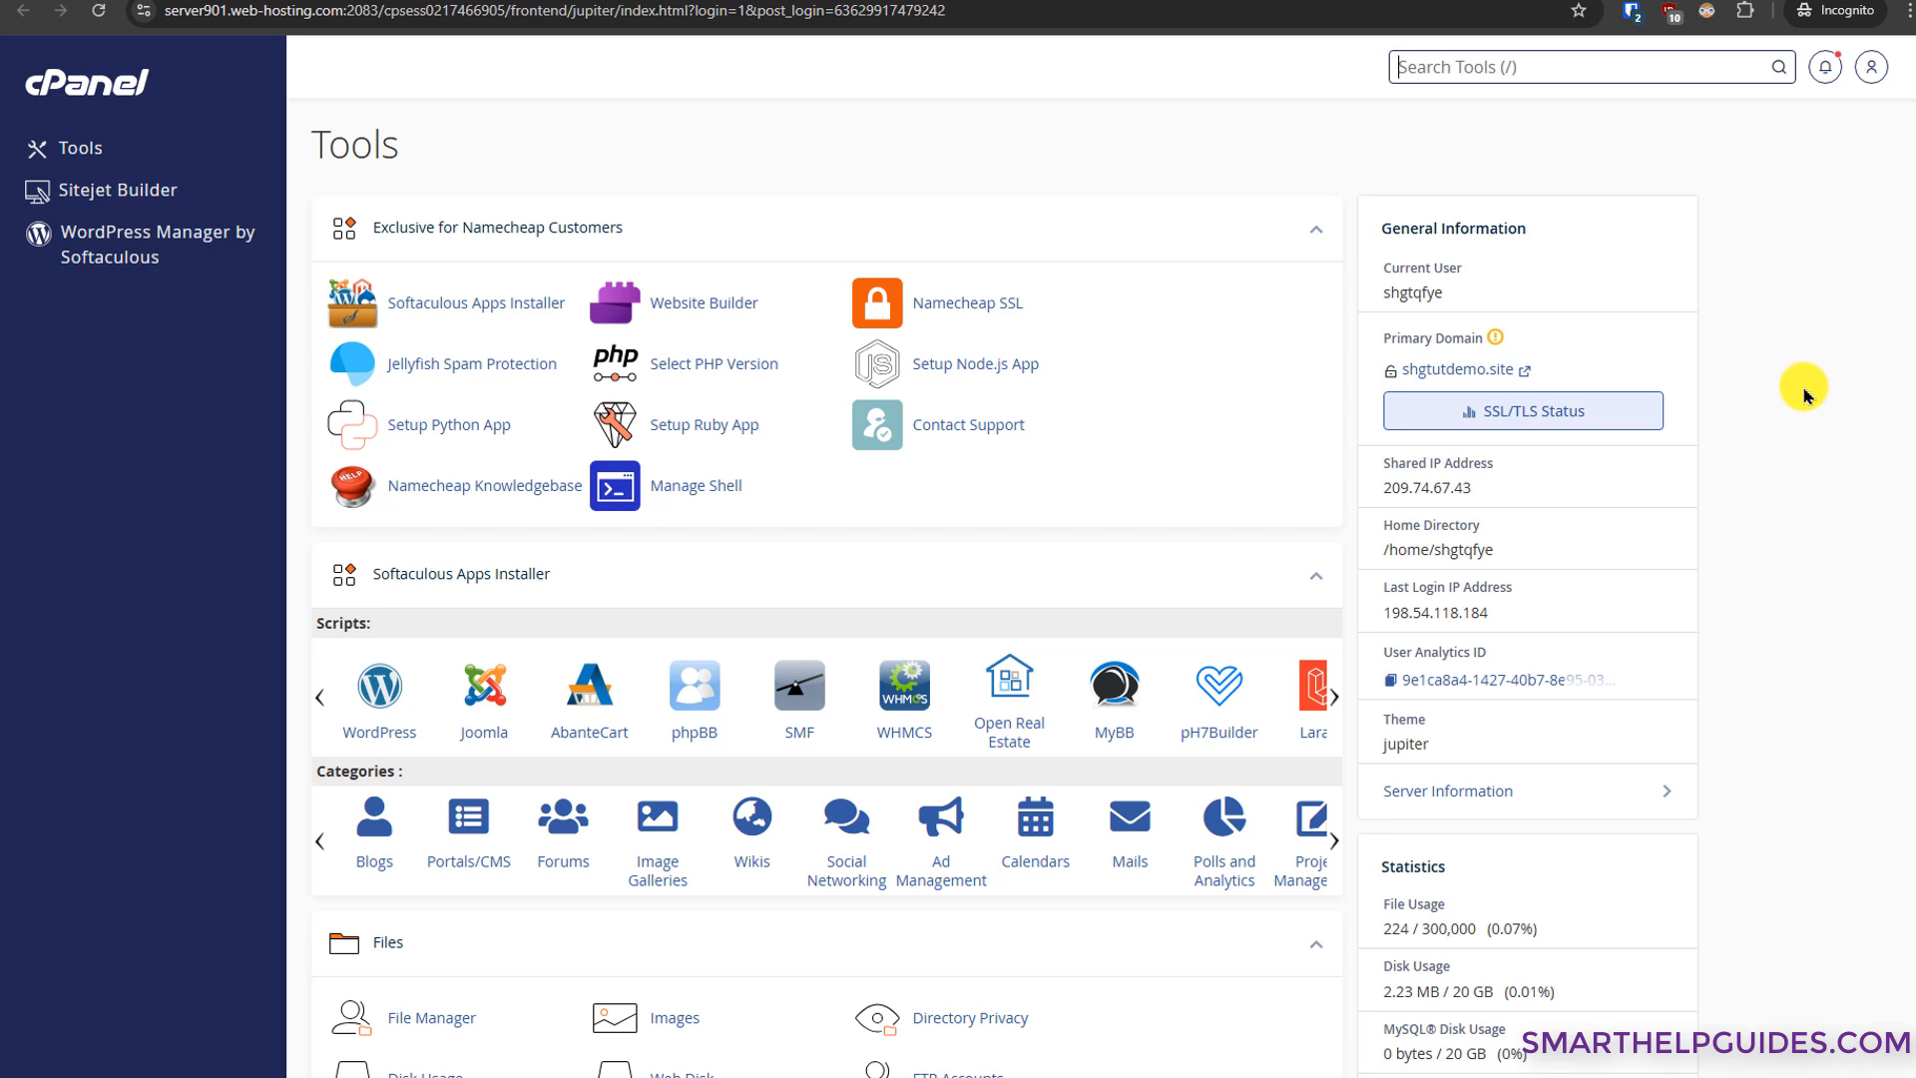
Step: Open the Softaculous installation form for WordPress from cPanel
{"action": "scroll", "coordinate": [1804, 394], "scroll_direction": "down", "scroll_amount": 2}
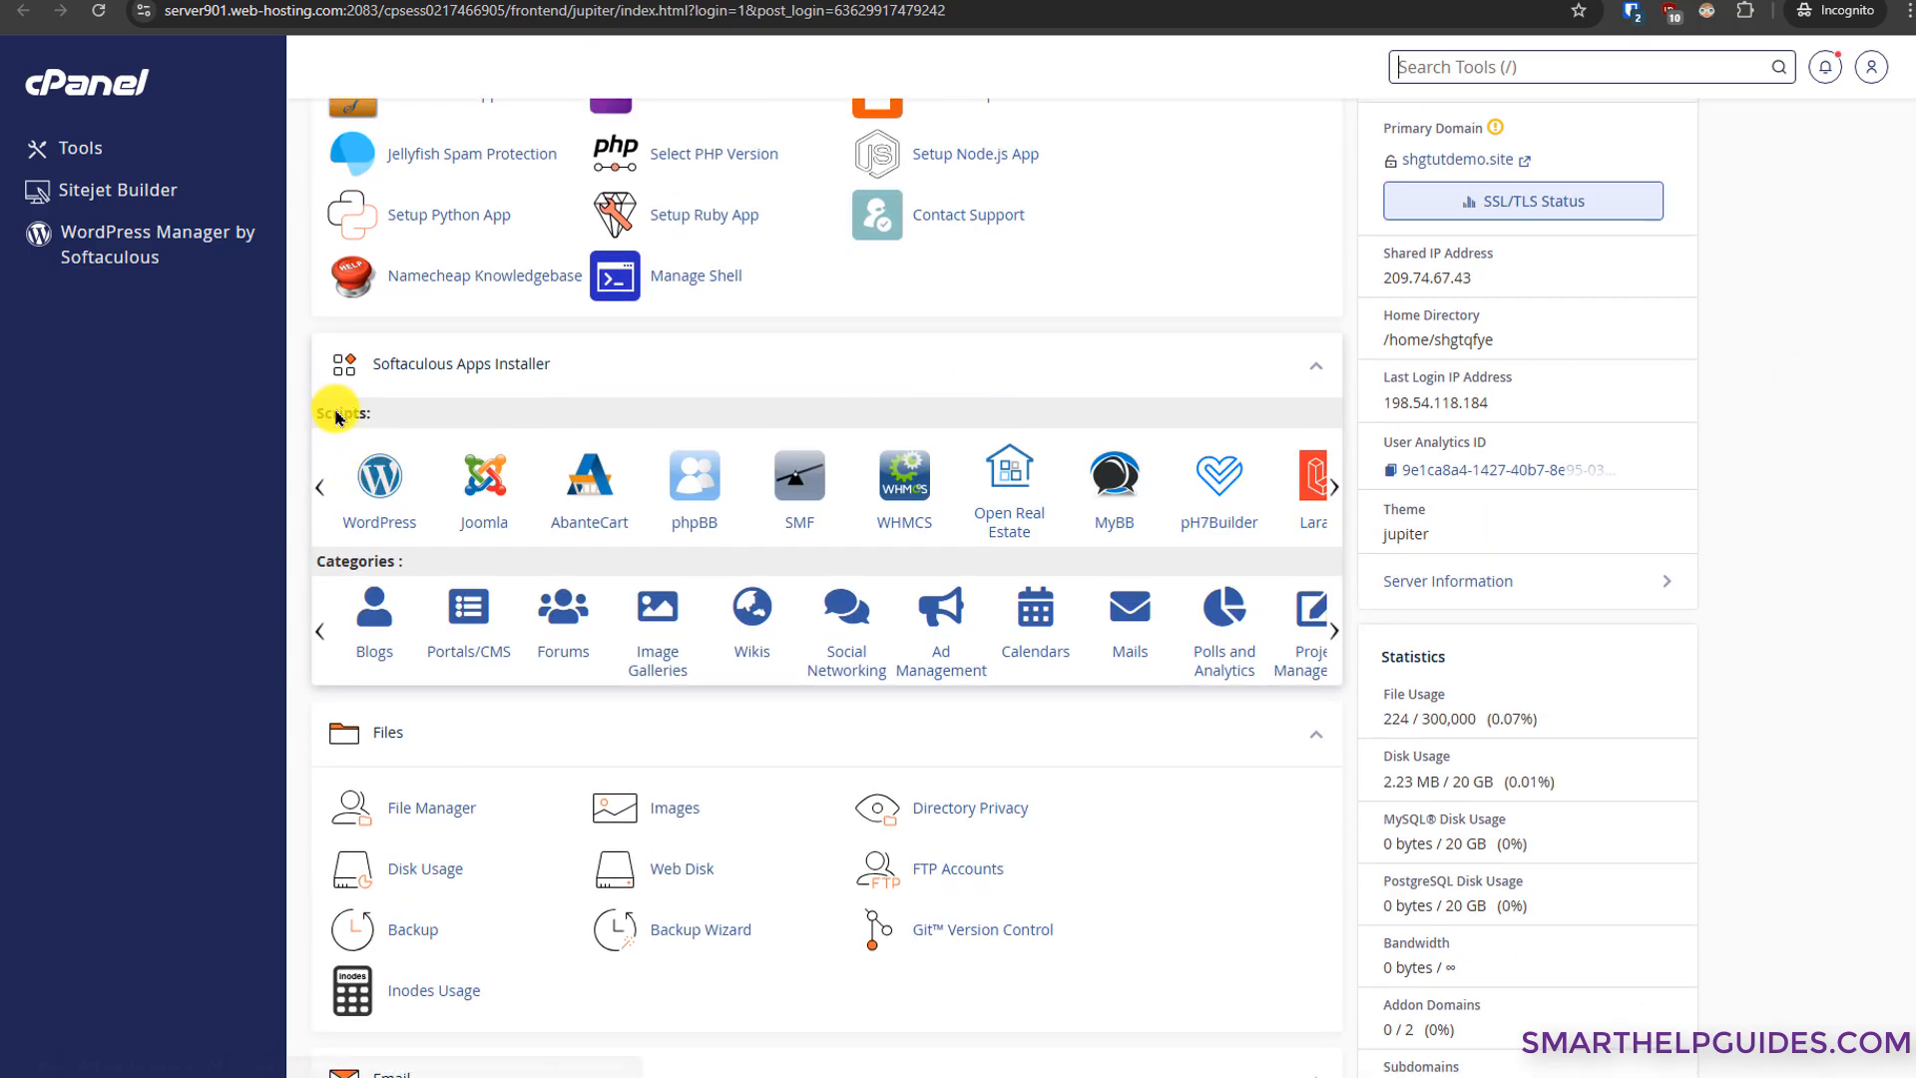
{"action": "left_click", "coordinate": [377, 478]}
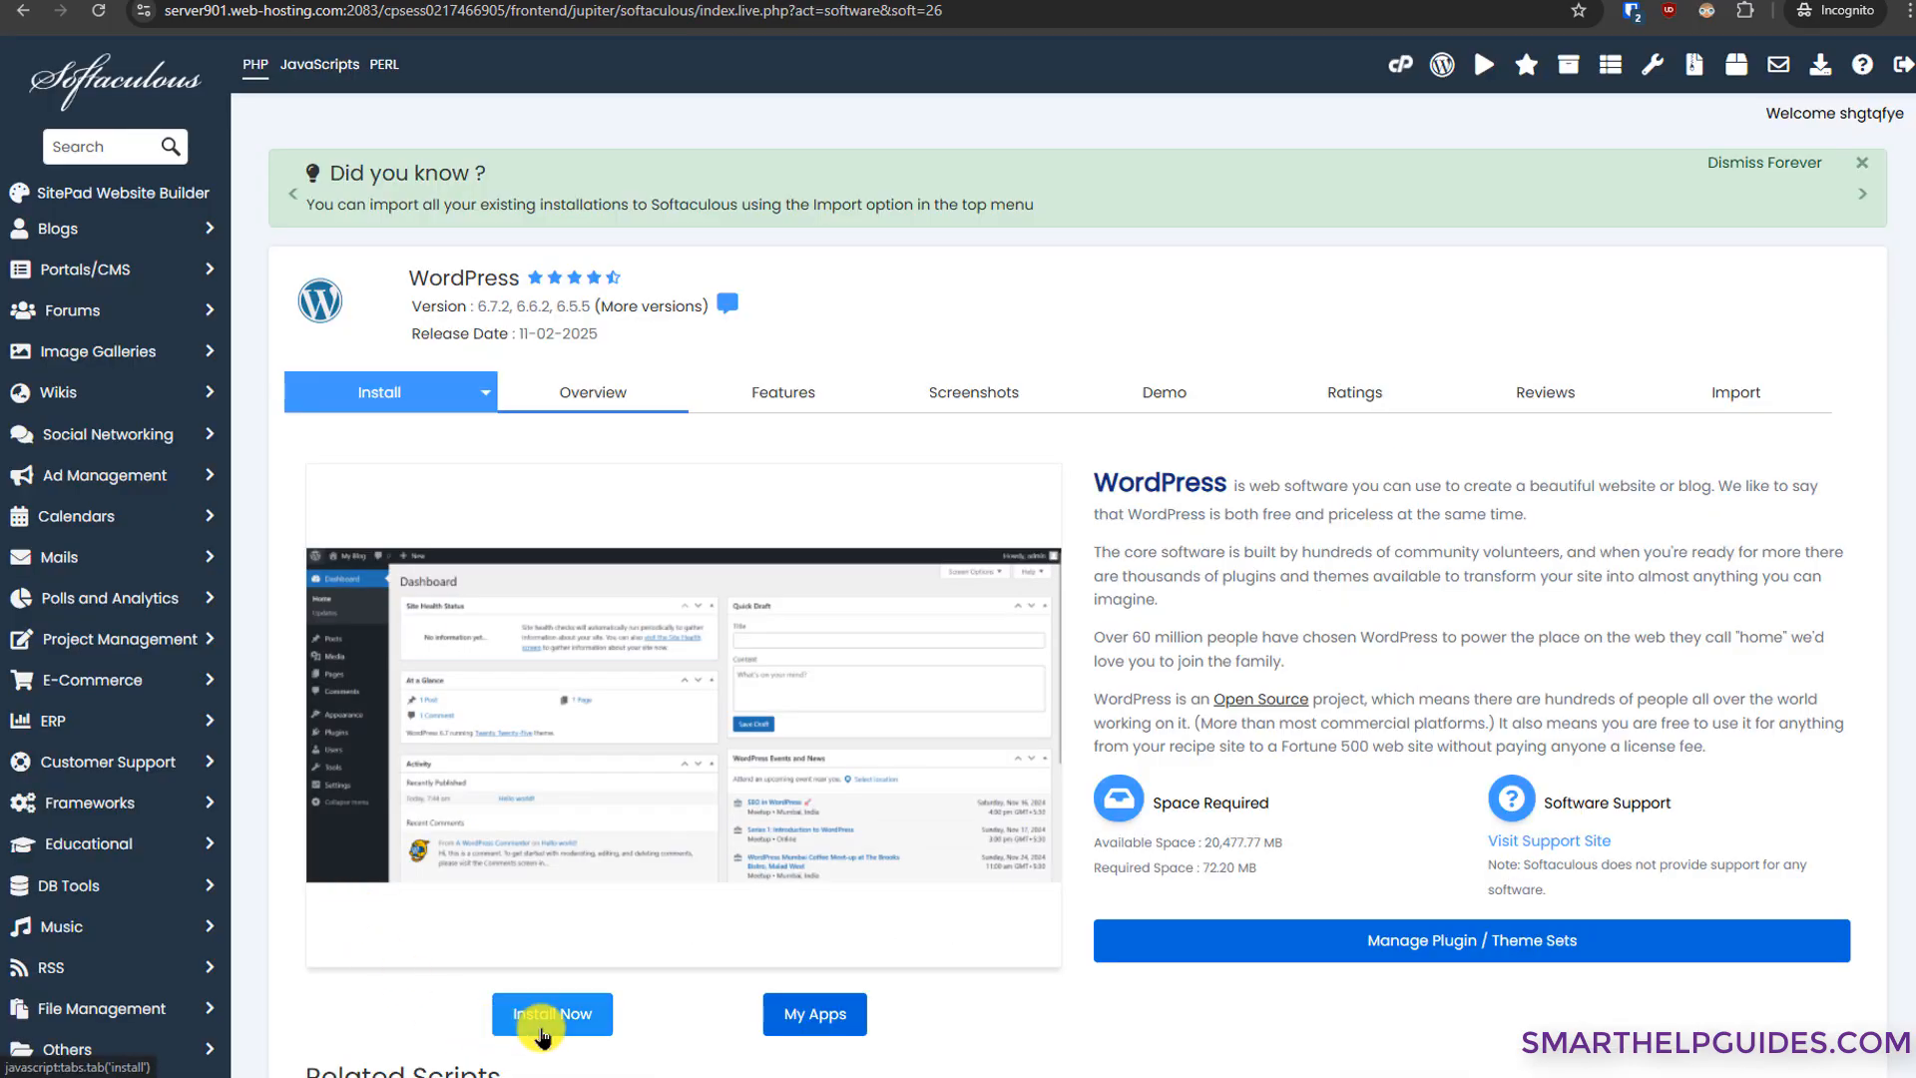
{"action": "left_click", "coordinate": [542, 1028]}
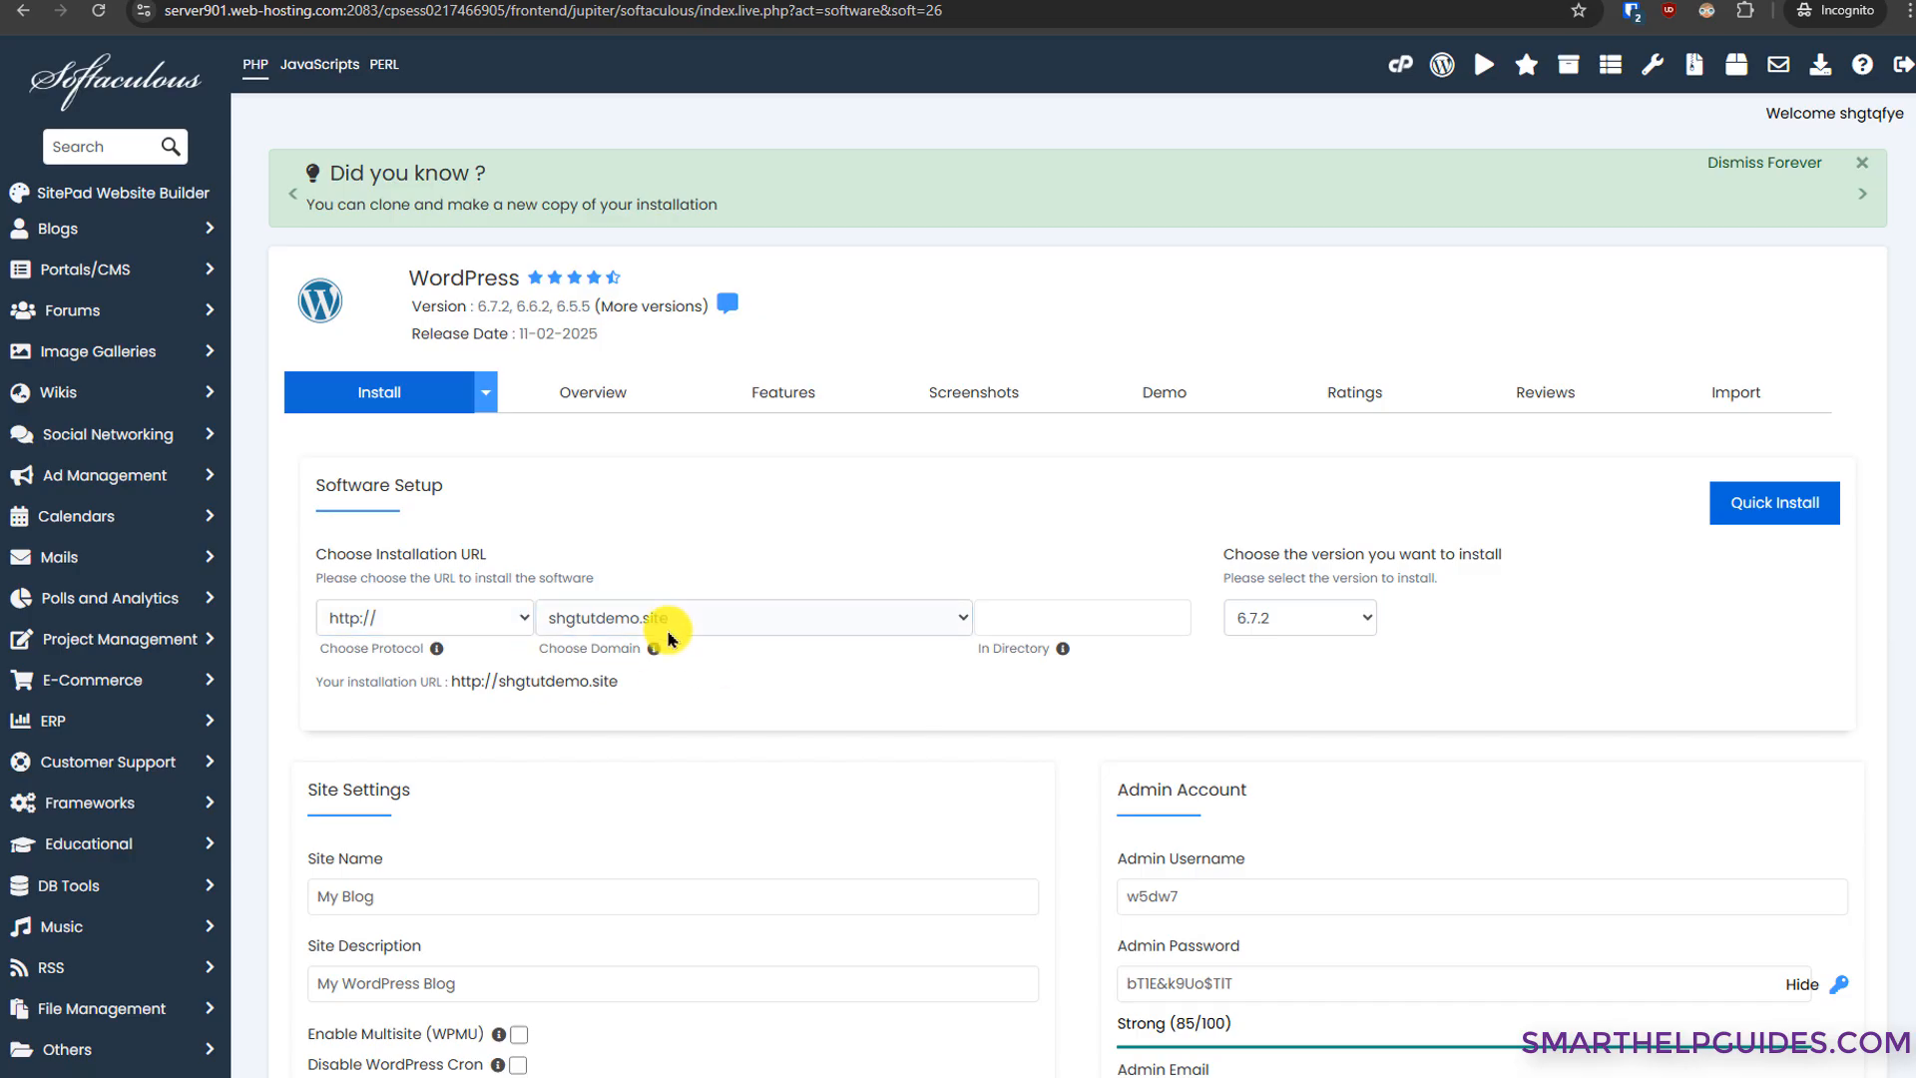
Step: Review the WordPress installation settings, including the admin username, password and email fields
{"action": "scroll", "coordinate": [1018, 701], "scroll_direction": "down", "scroll_amount": 3}
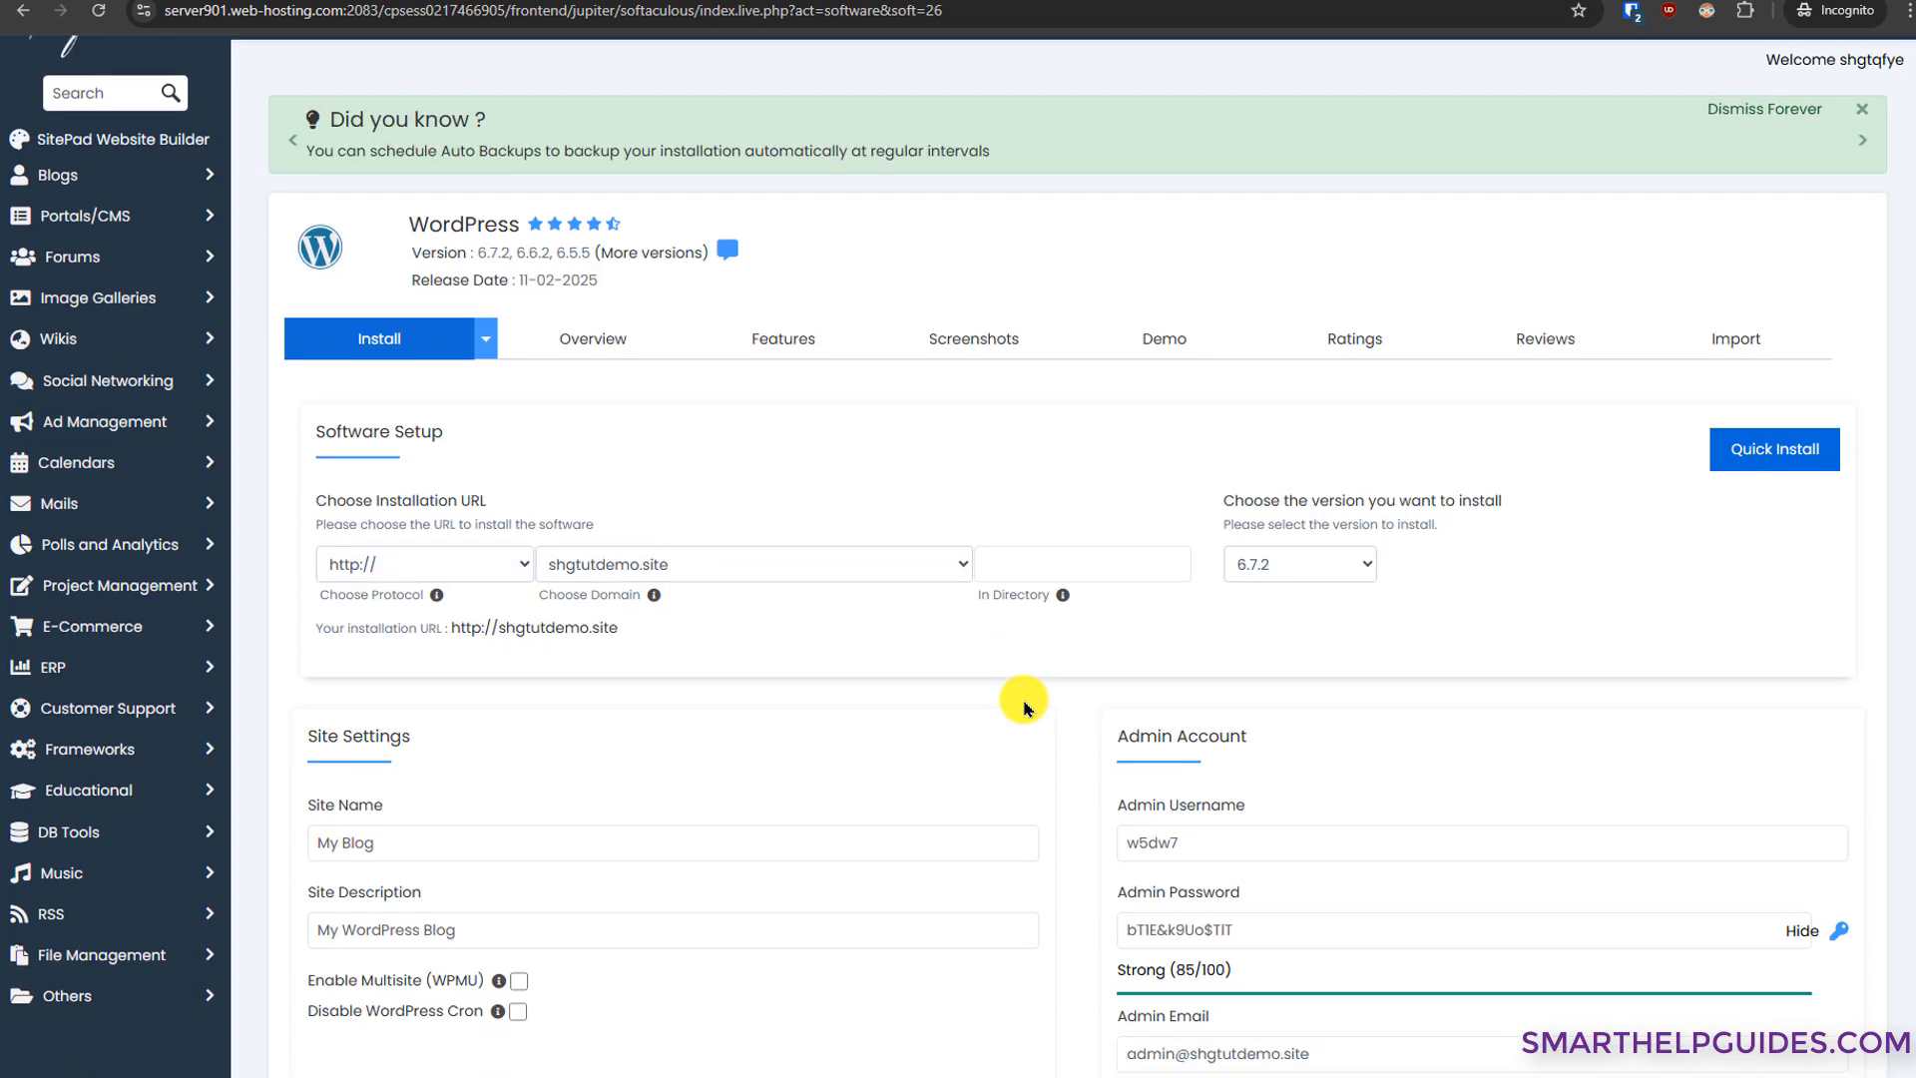
{"action": "scroll", "coordinate": [1020, 706], "scroll_direction": "down", "scroll_amount": 1}
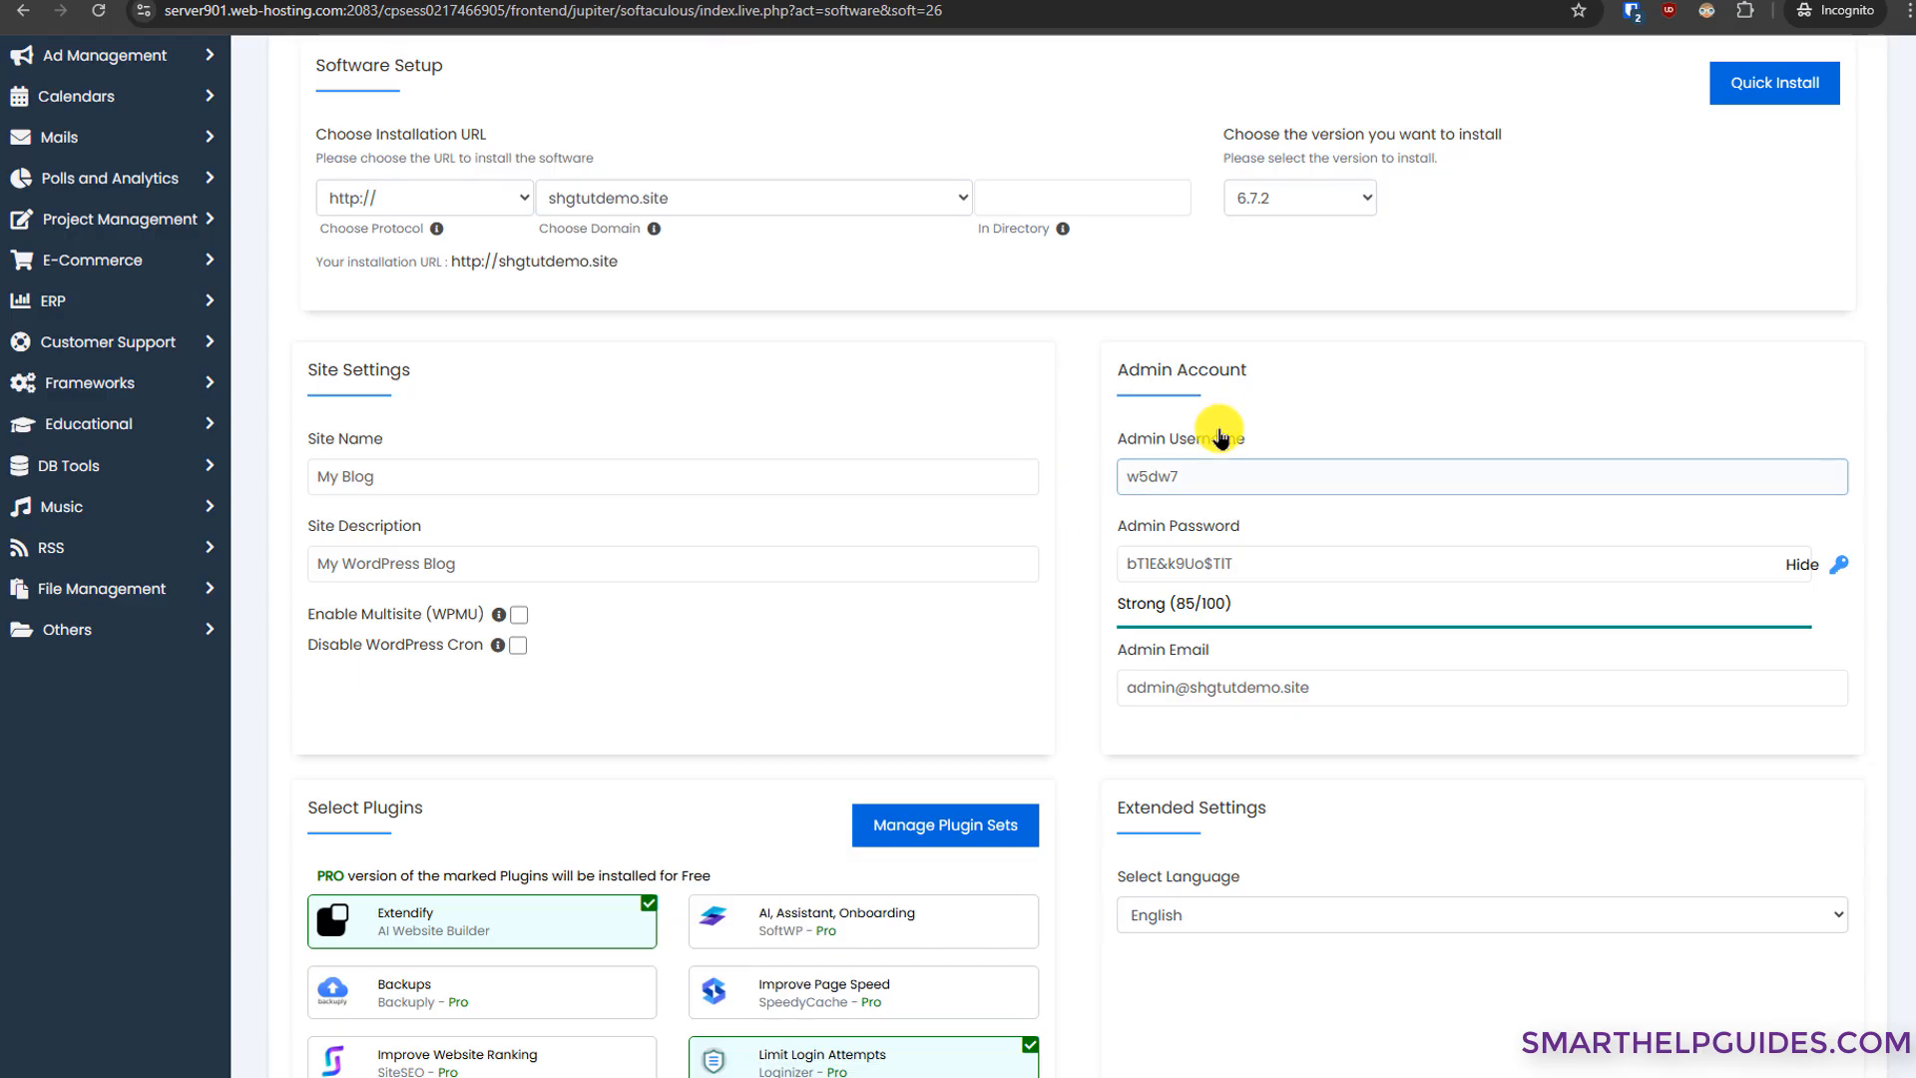
{"action": "left_click", "coordinate": [1197, 477]}
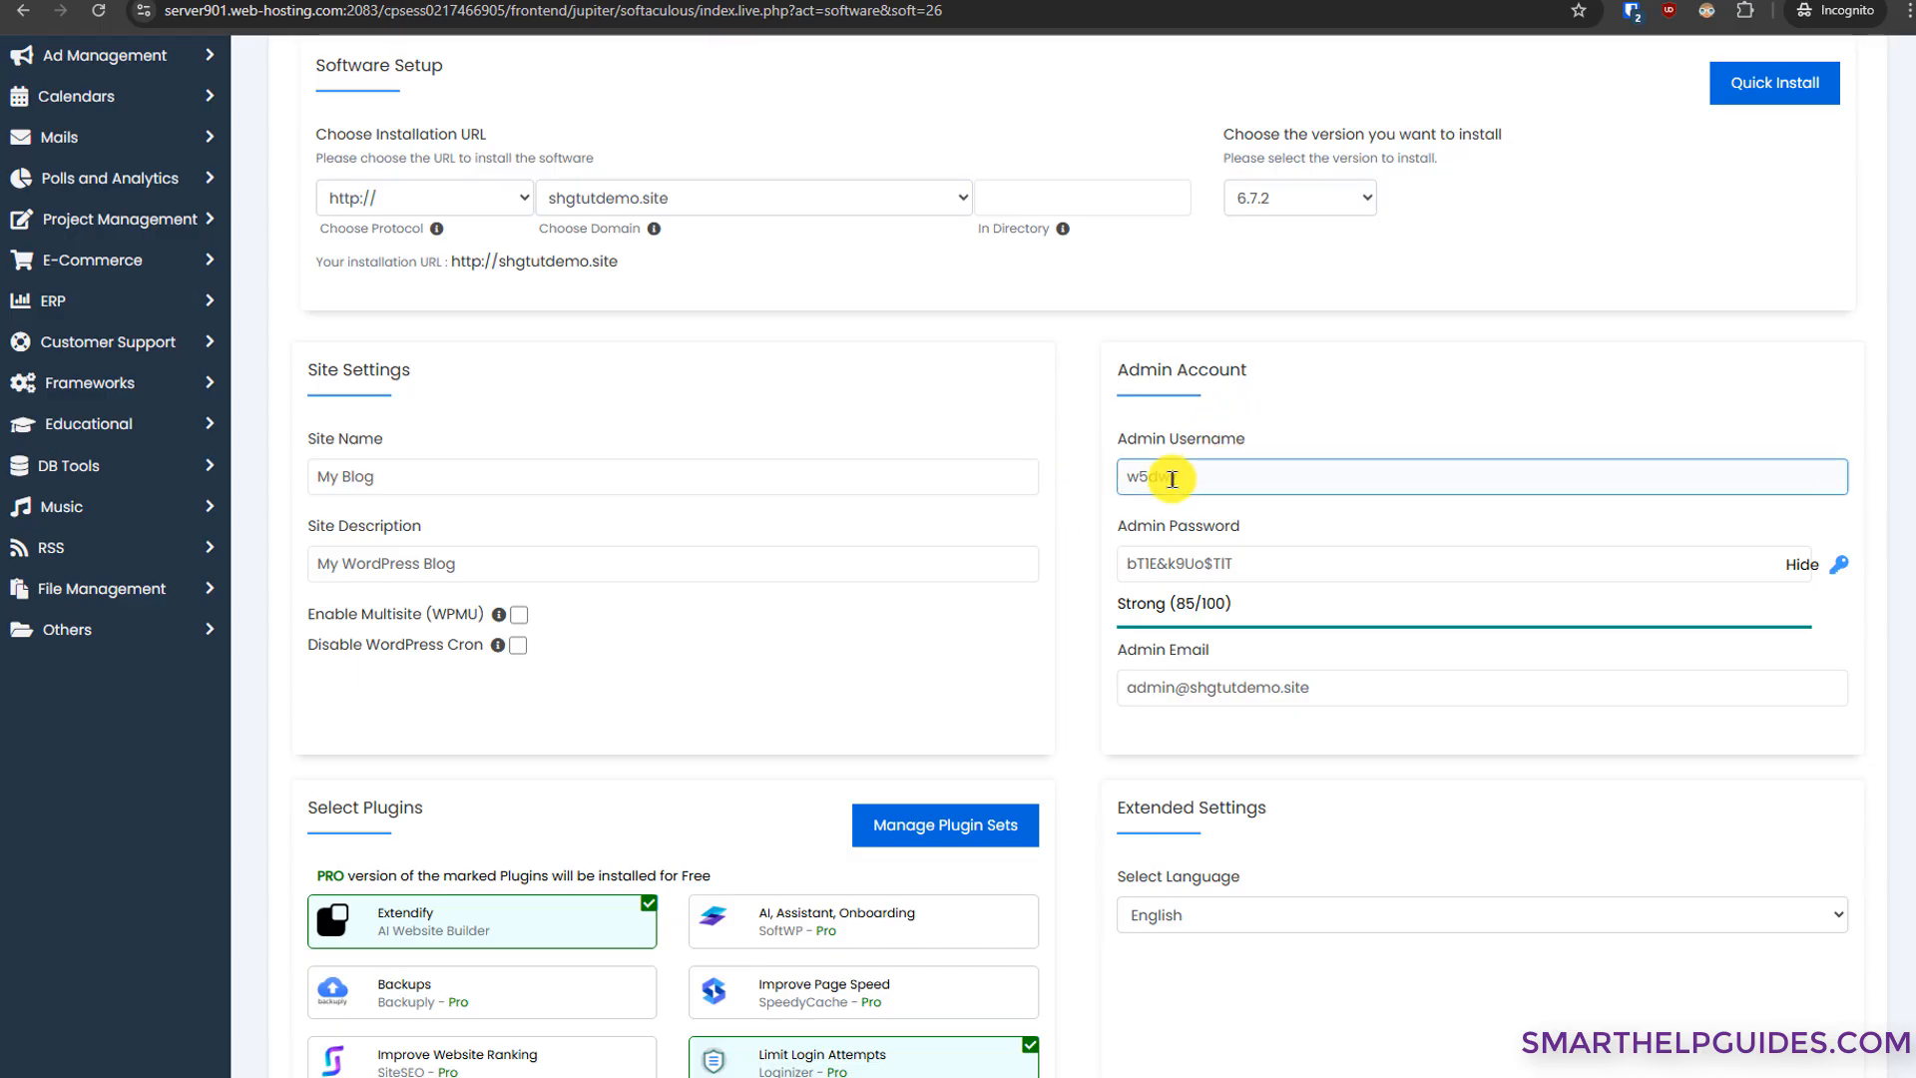
{"action": "left_click", "coordinate": [1236, 561]}
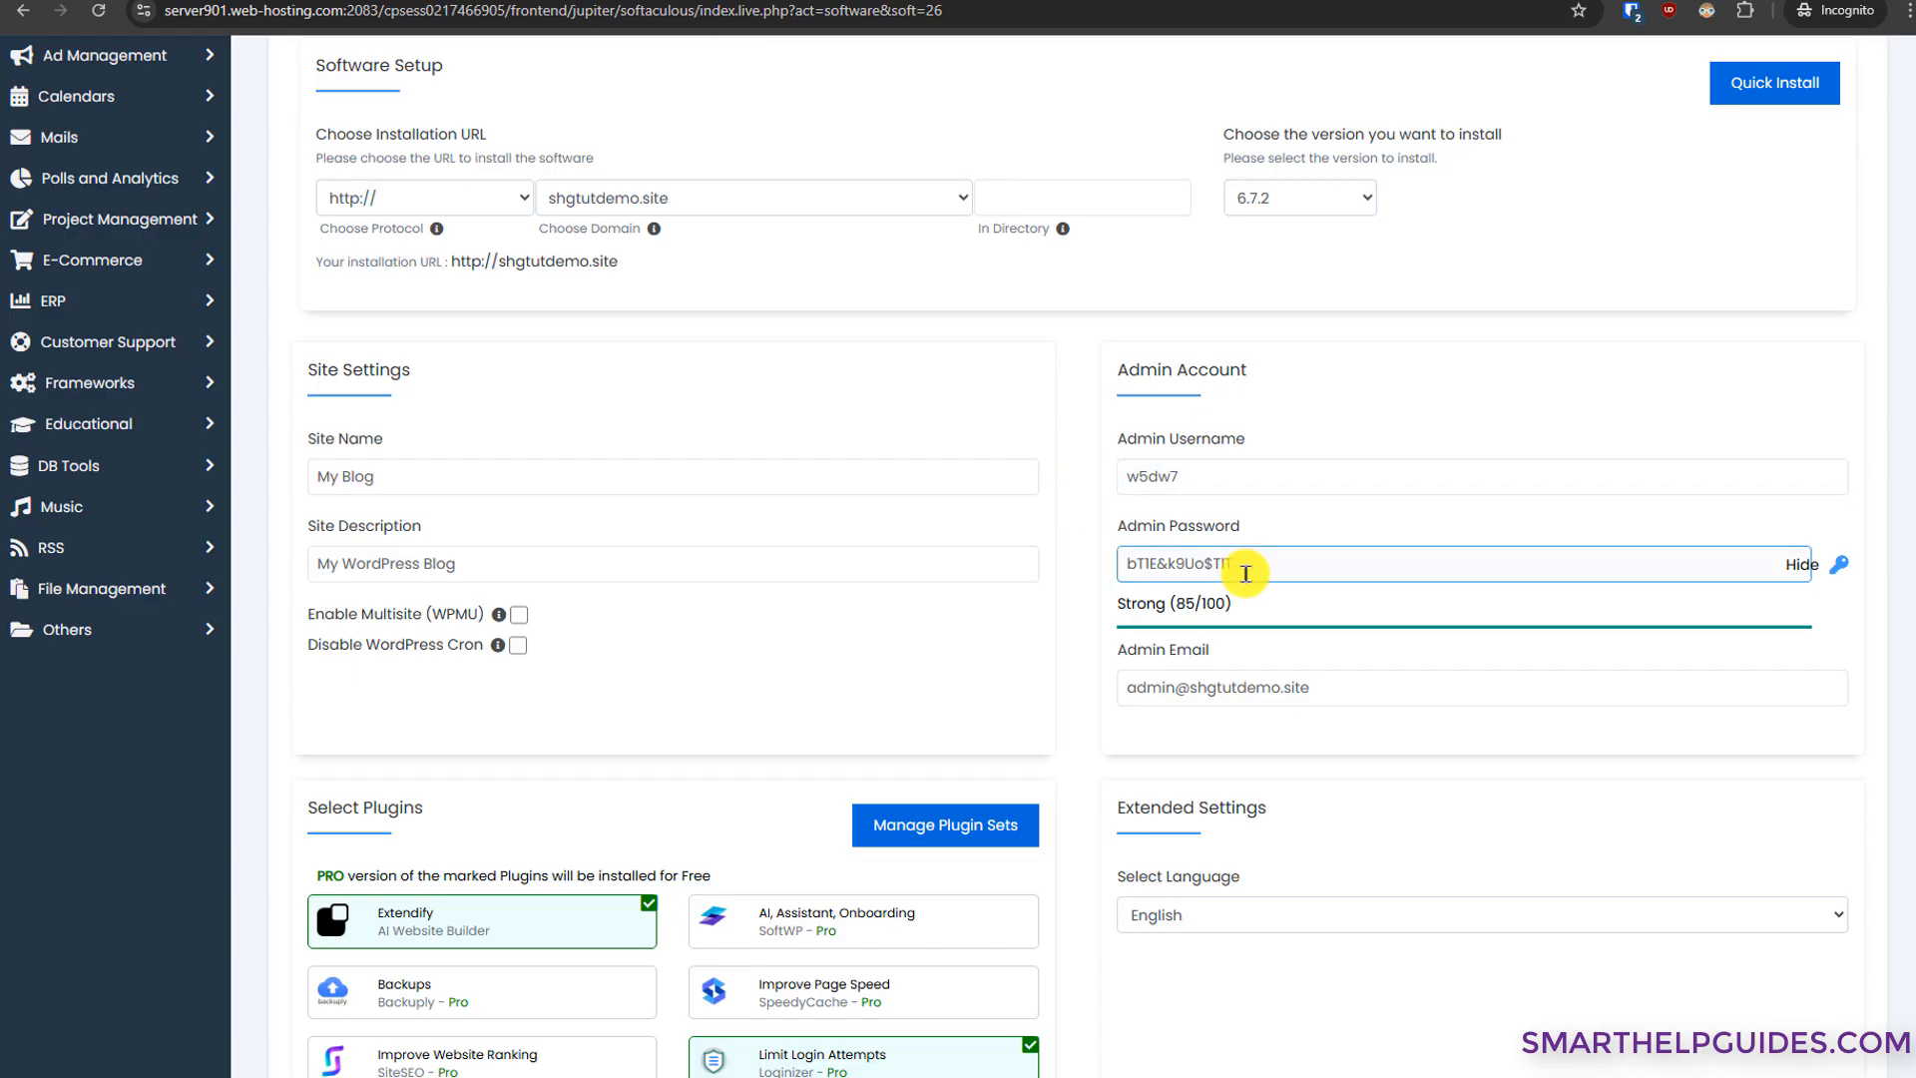
{"action": "left_click", "coordinate": [1285, 690]}
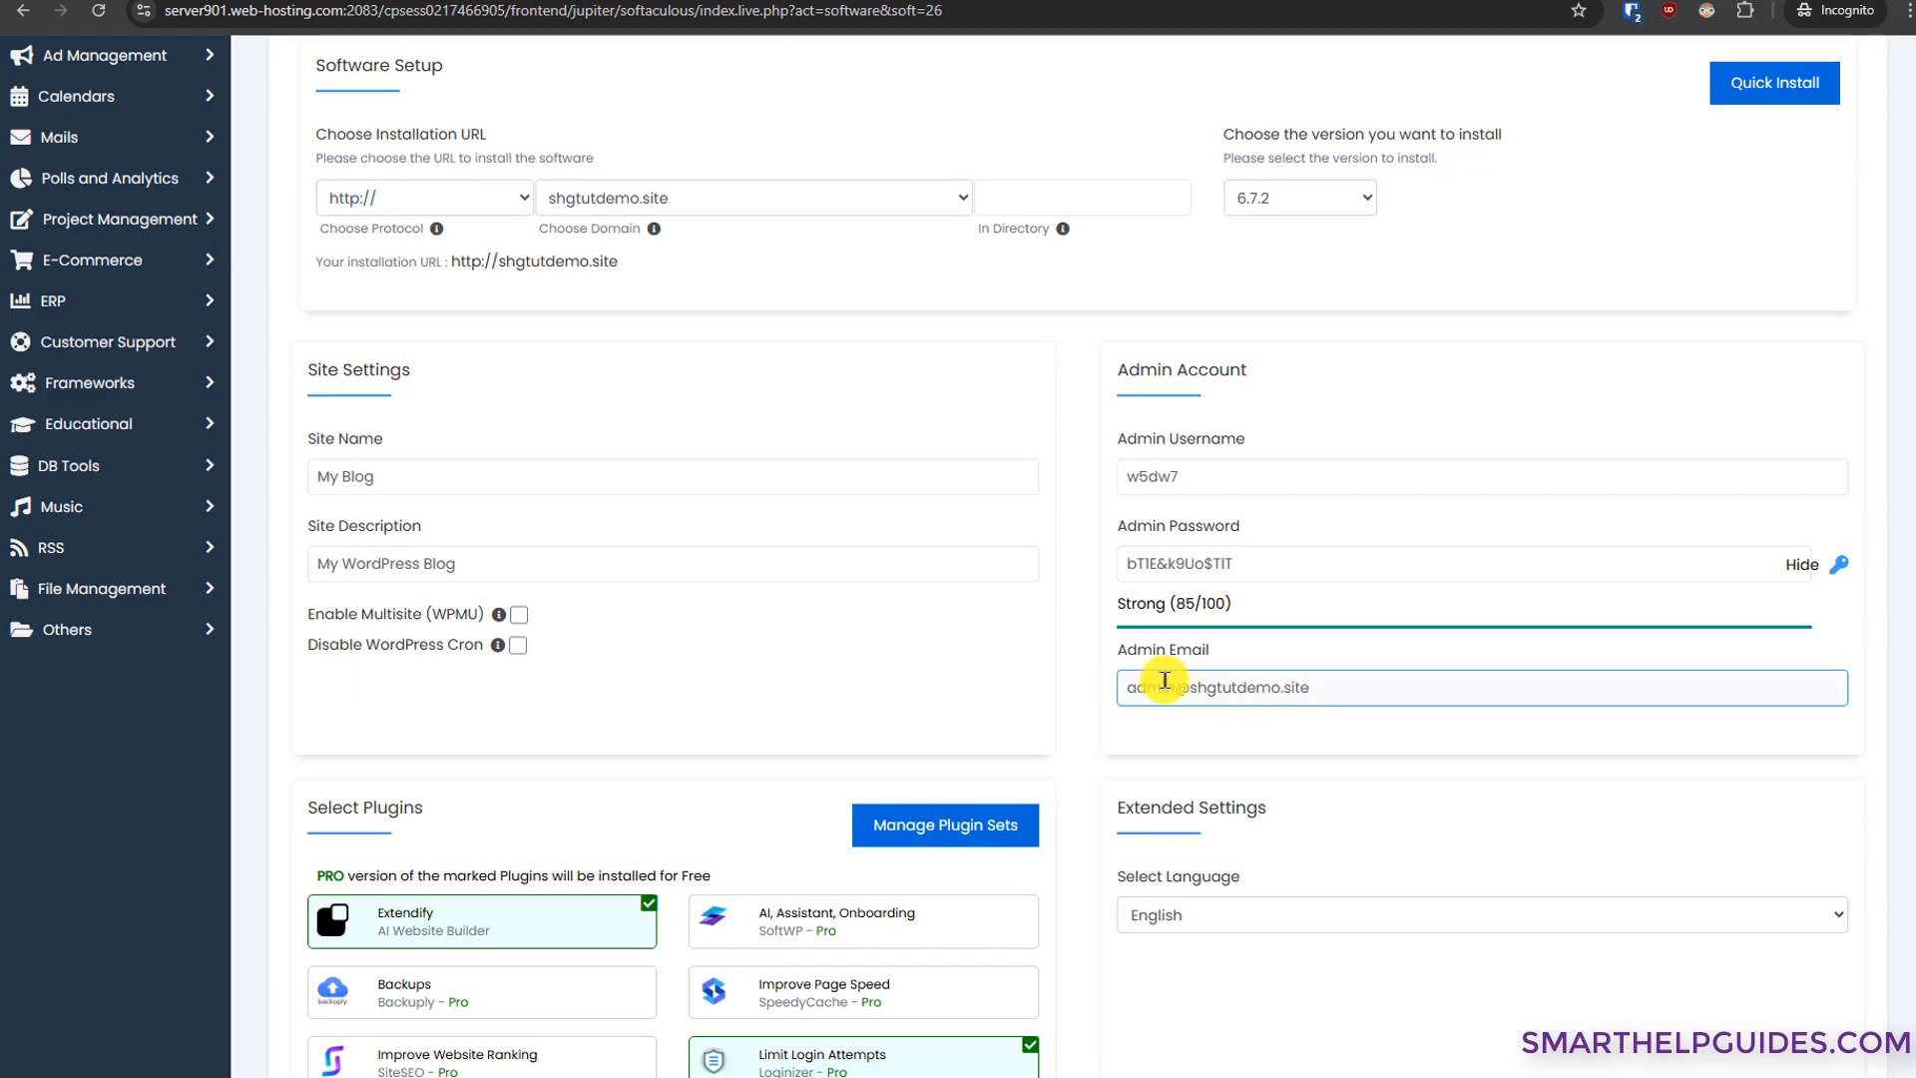
{"action": "left_click", "coordinate": [1082, 678]}
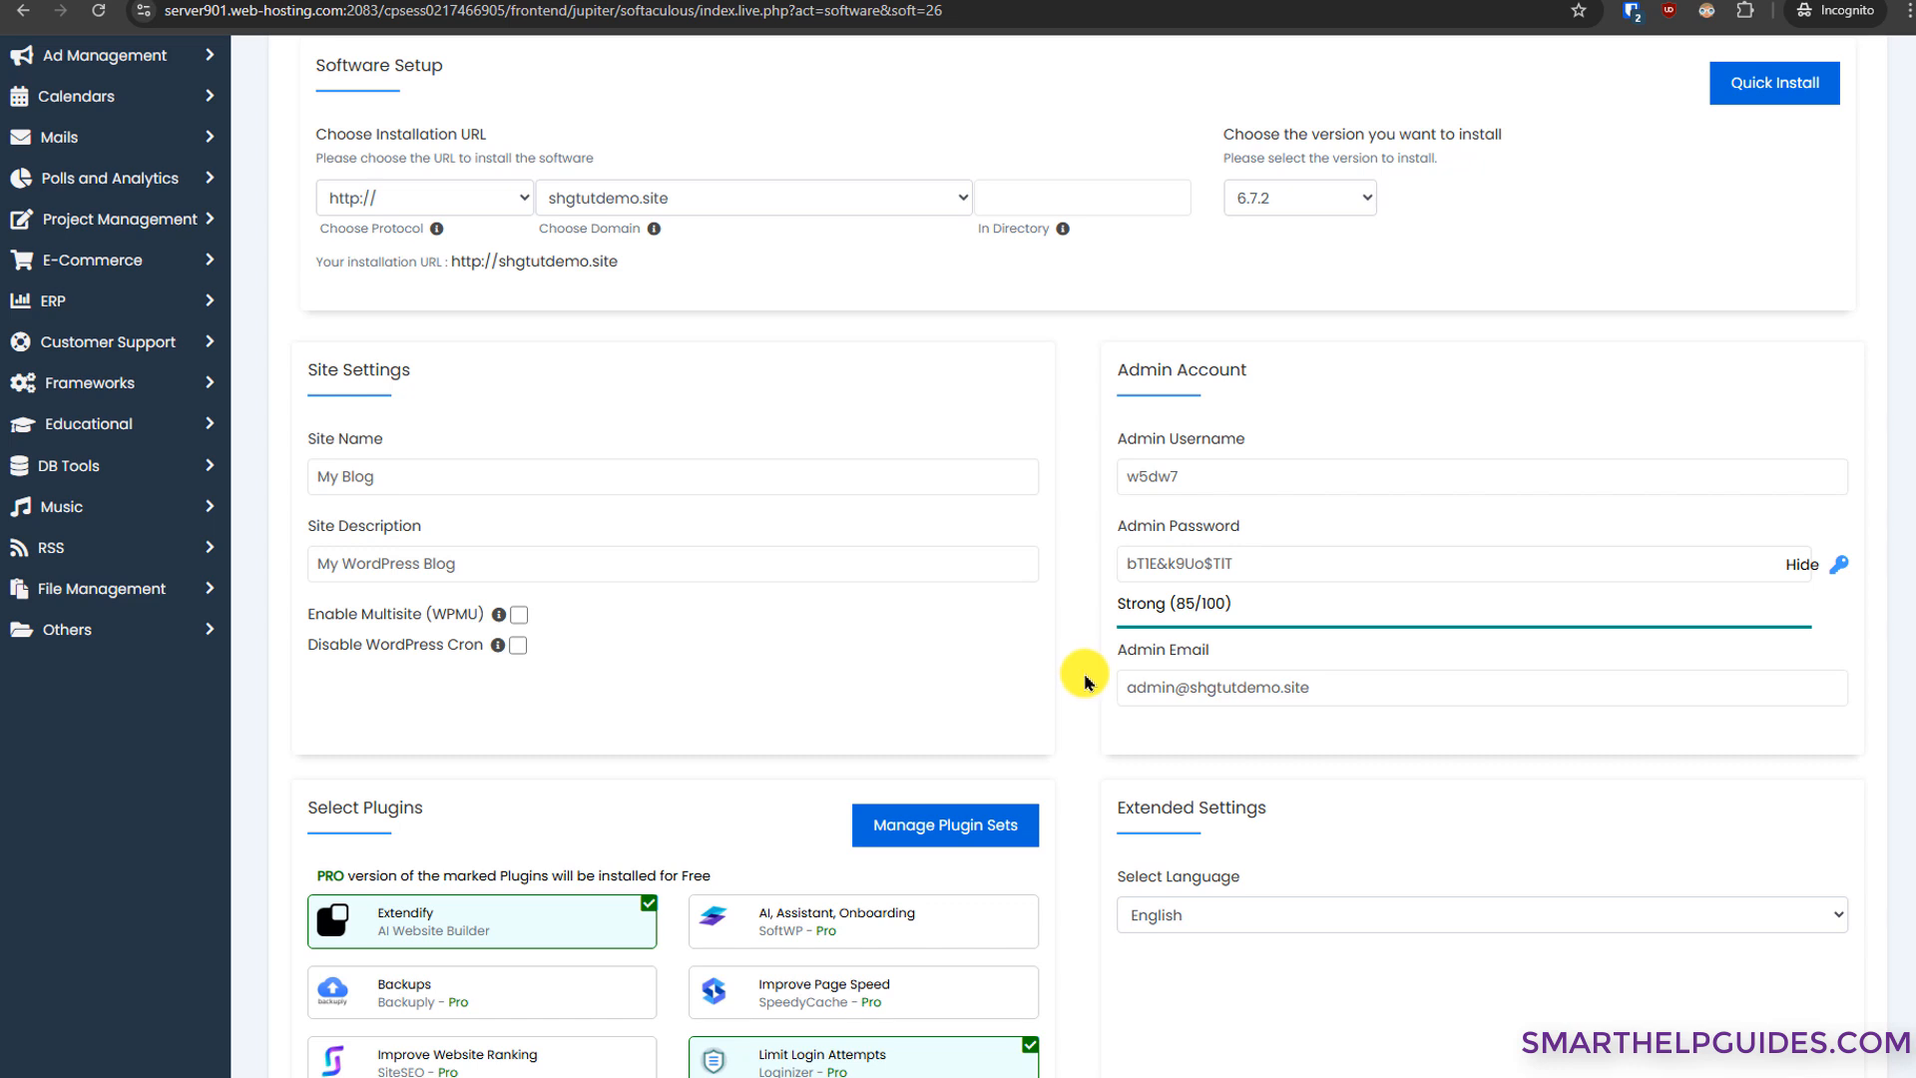
Step: Replace the WordPress admin email with the site owner's own email address
{"action": "left_click", "coordinate": [1302, 691]}
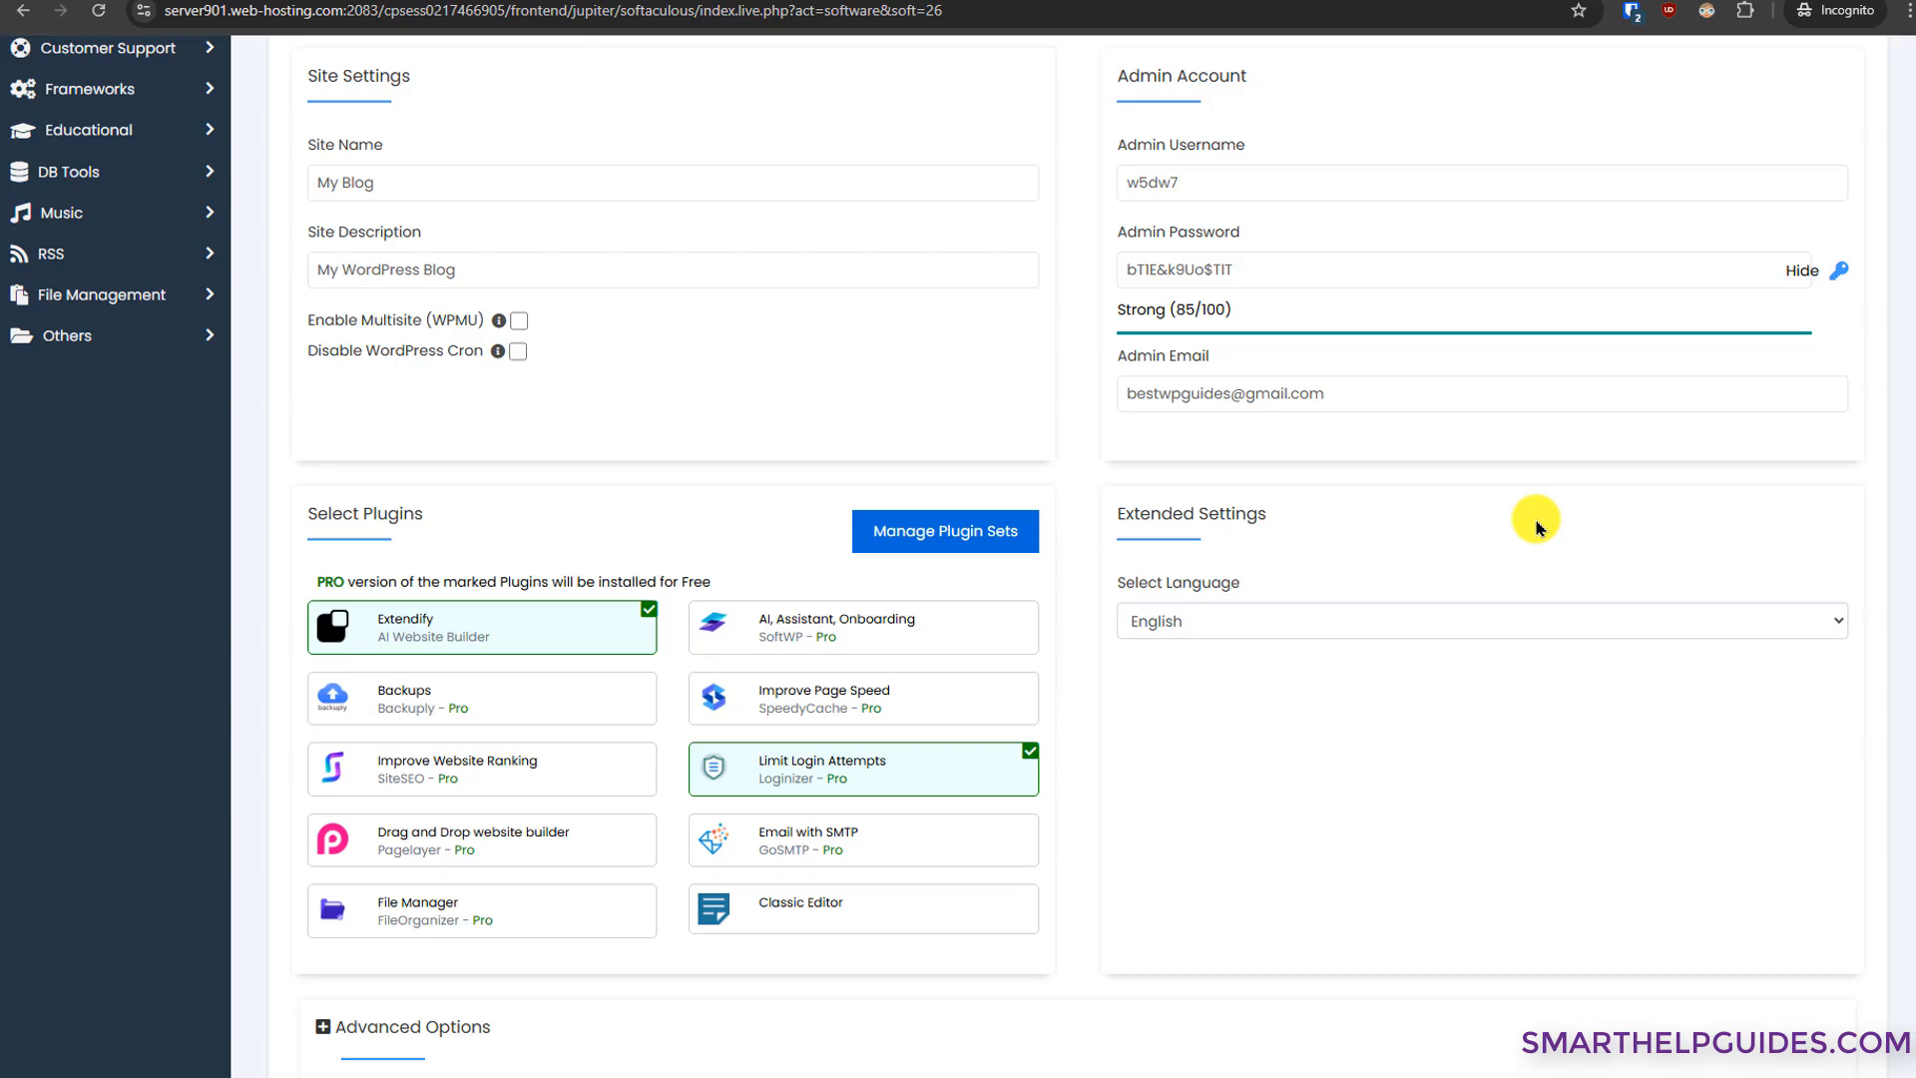
{"action": "left_click", "coordinate": [1241, 268]}
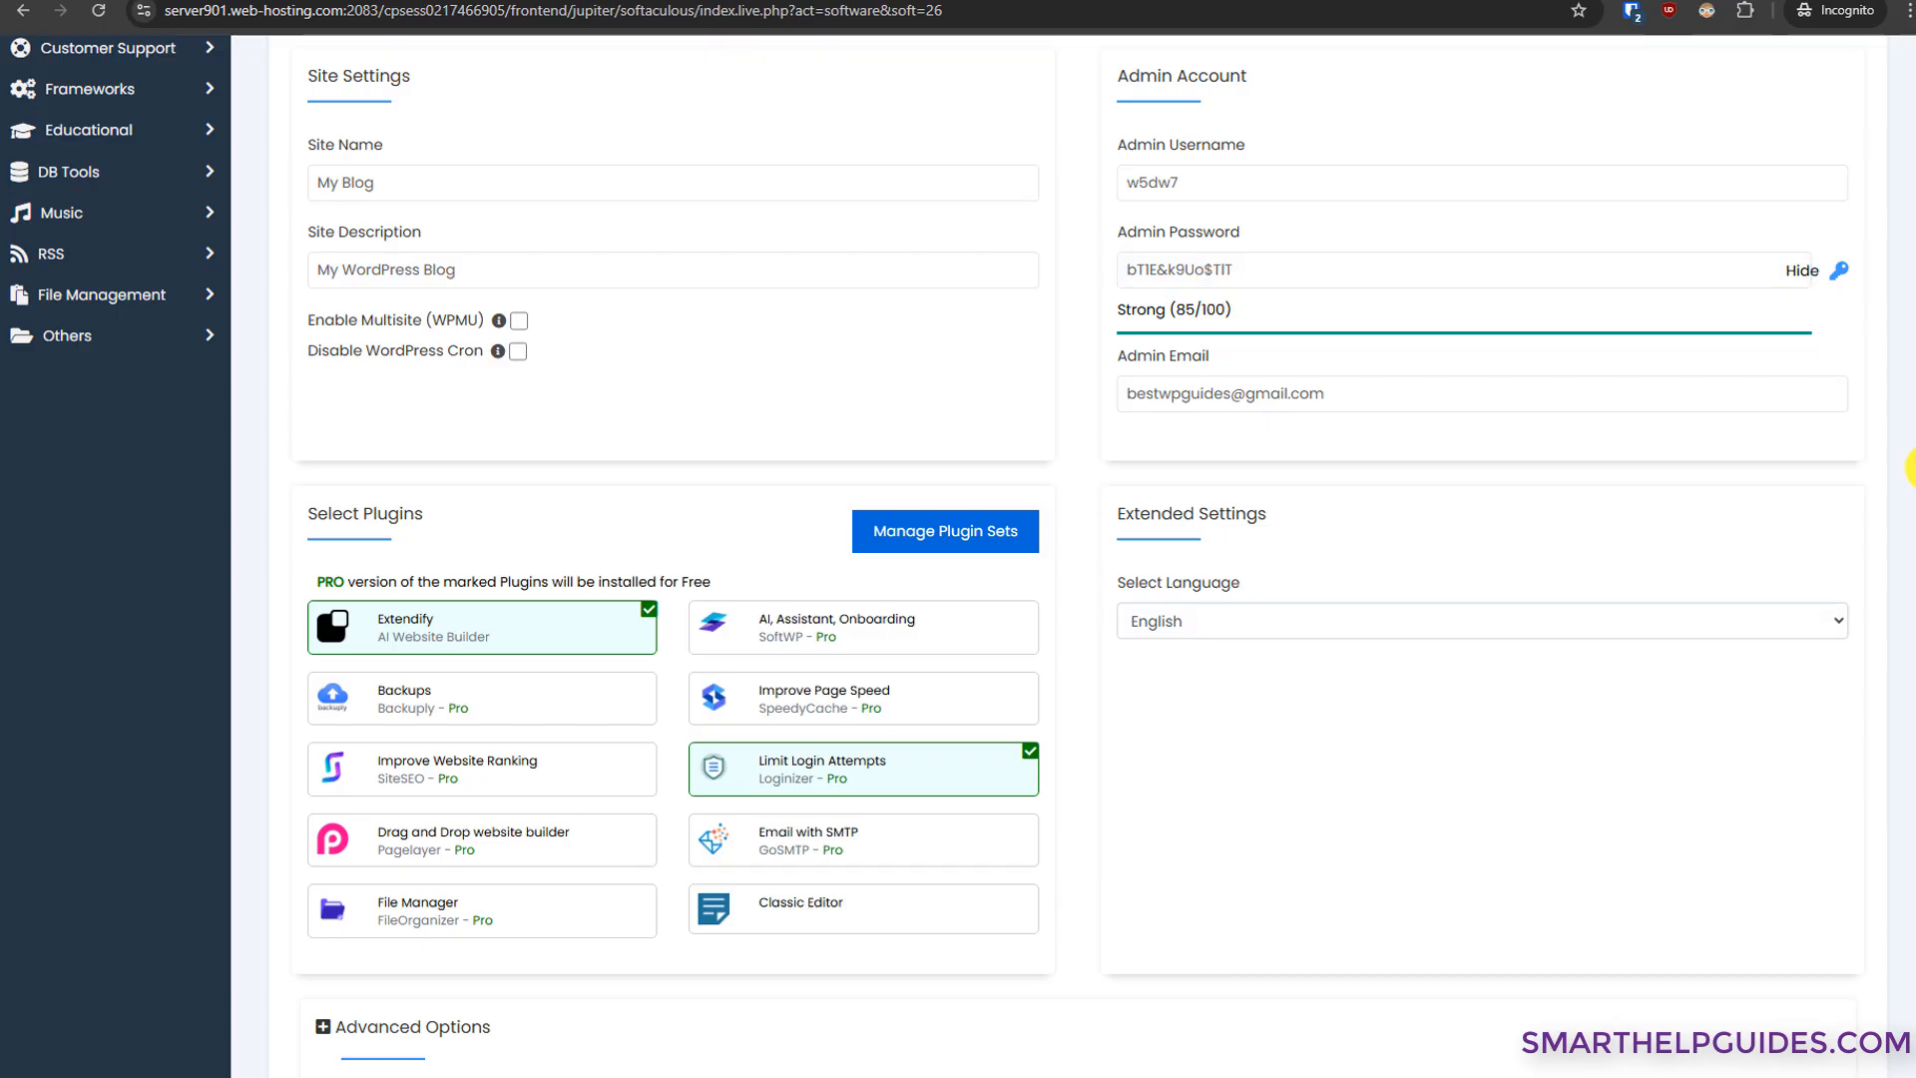
Step: Expand the advanced installation options and turn off automatic upgrades for both WordPress plugins and themes
{"action": "scroll", "coordinate": [1911, 467], "scroll_direction": "down", "scroll_amount": 2}
{"action": "mouse_move", "coordinate": [529, 472]}
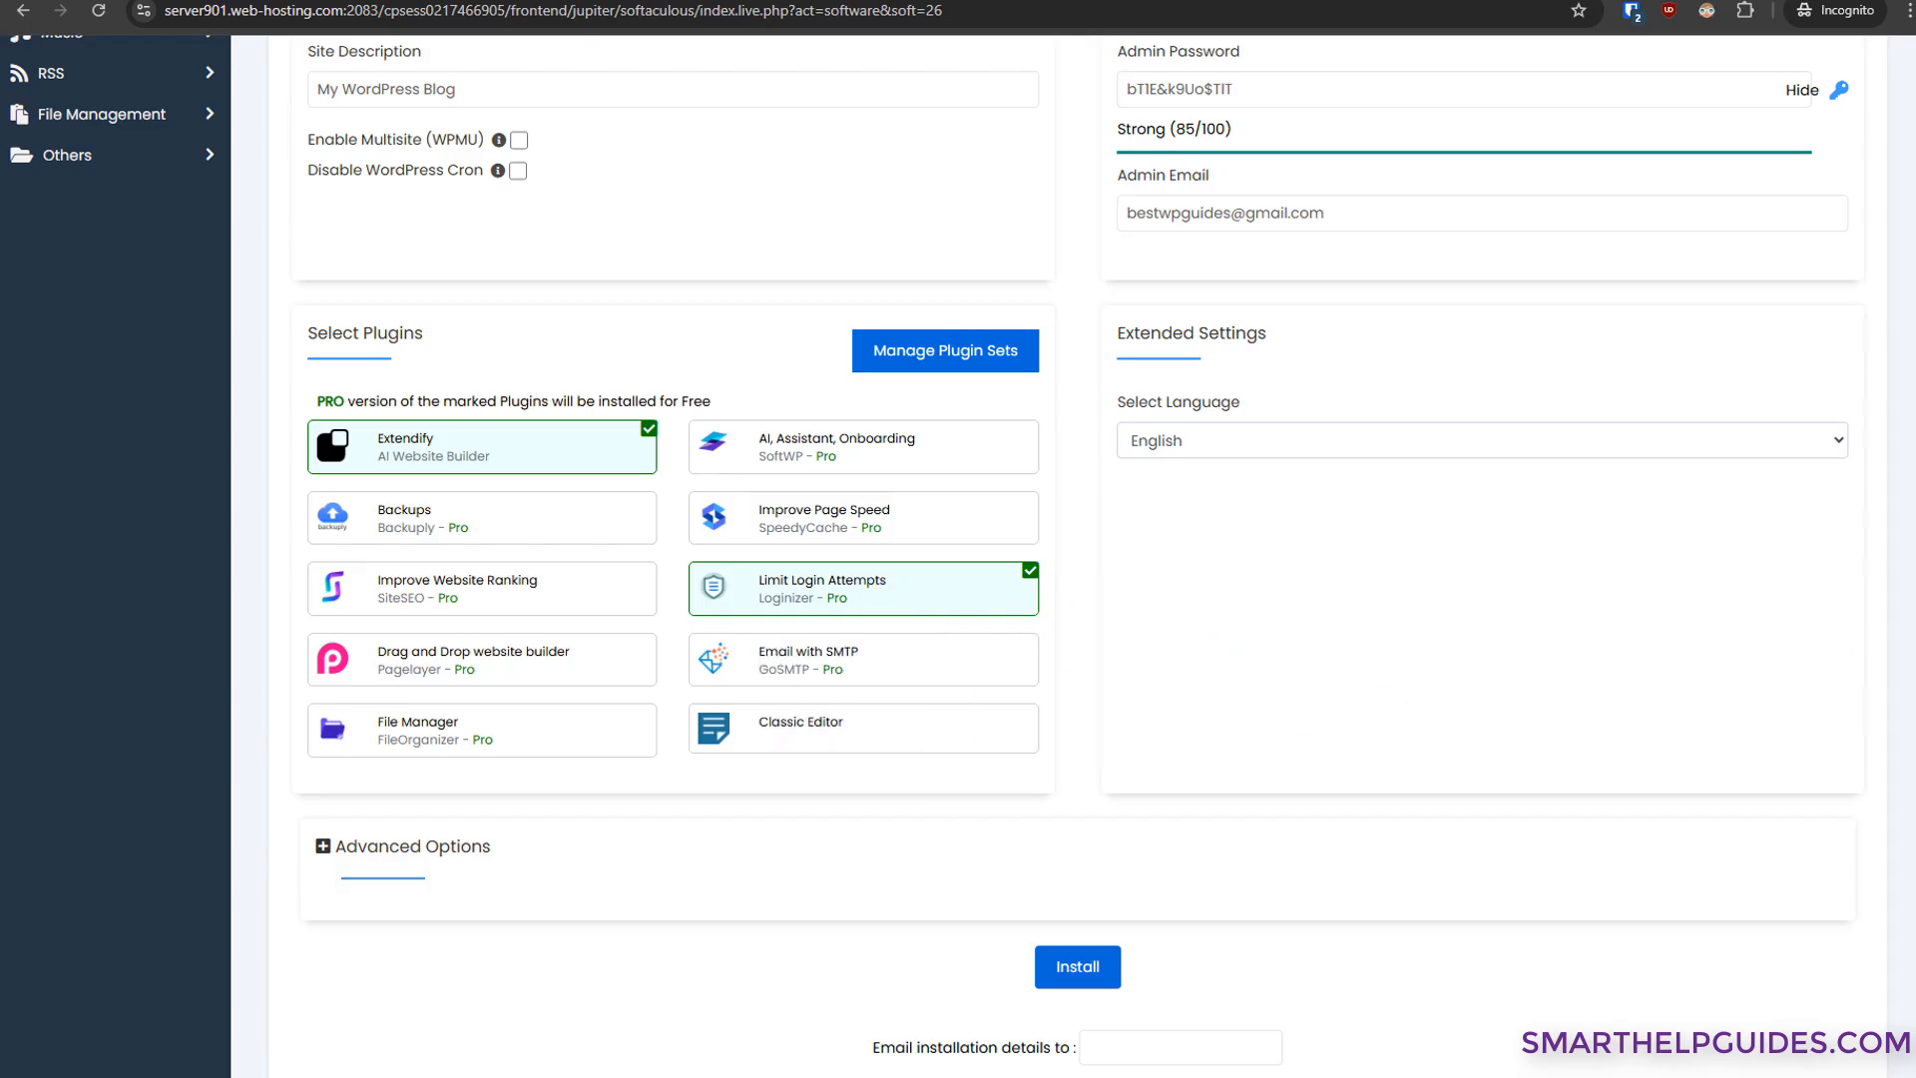
{"action": "scroll", "coordinate": [1911, 608], "scroll_direction": "down", "scroll_amount": 2}
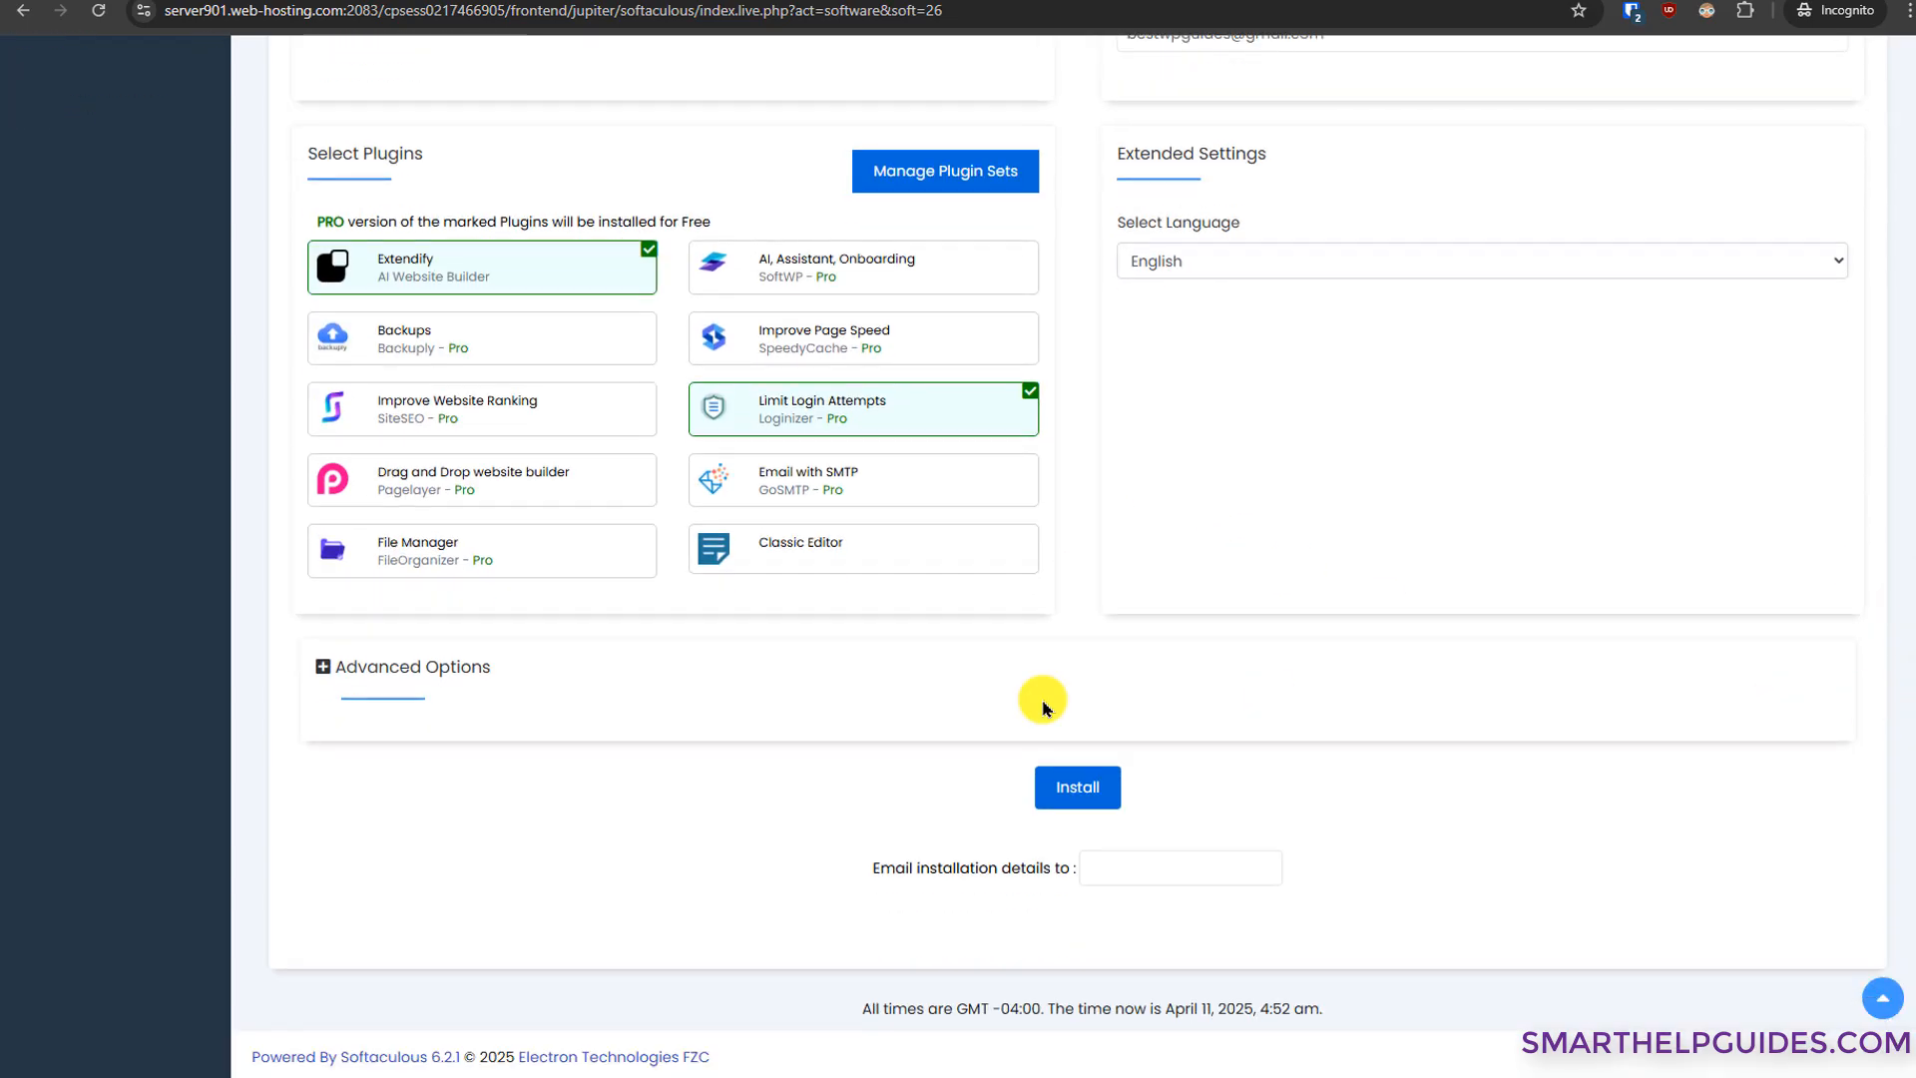
{"action": "left_click", "coordinate": [320, 671]}
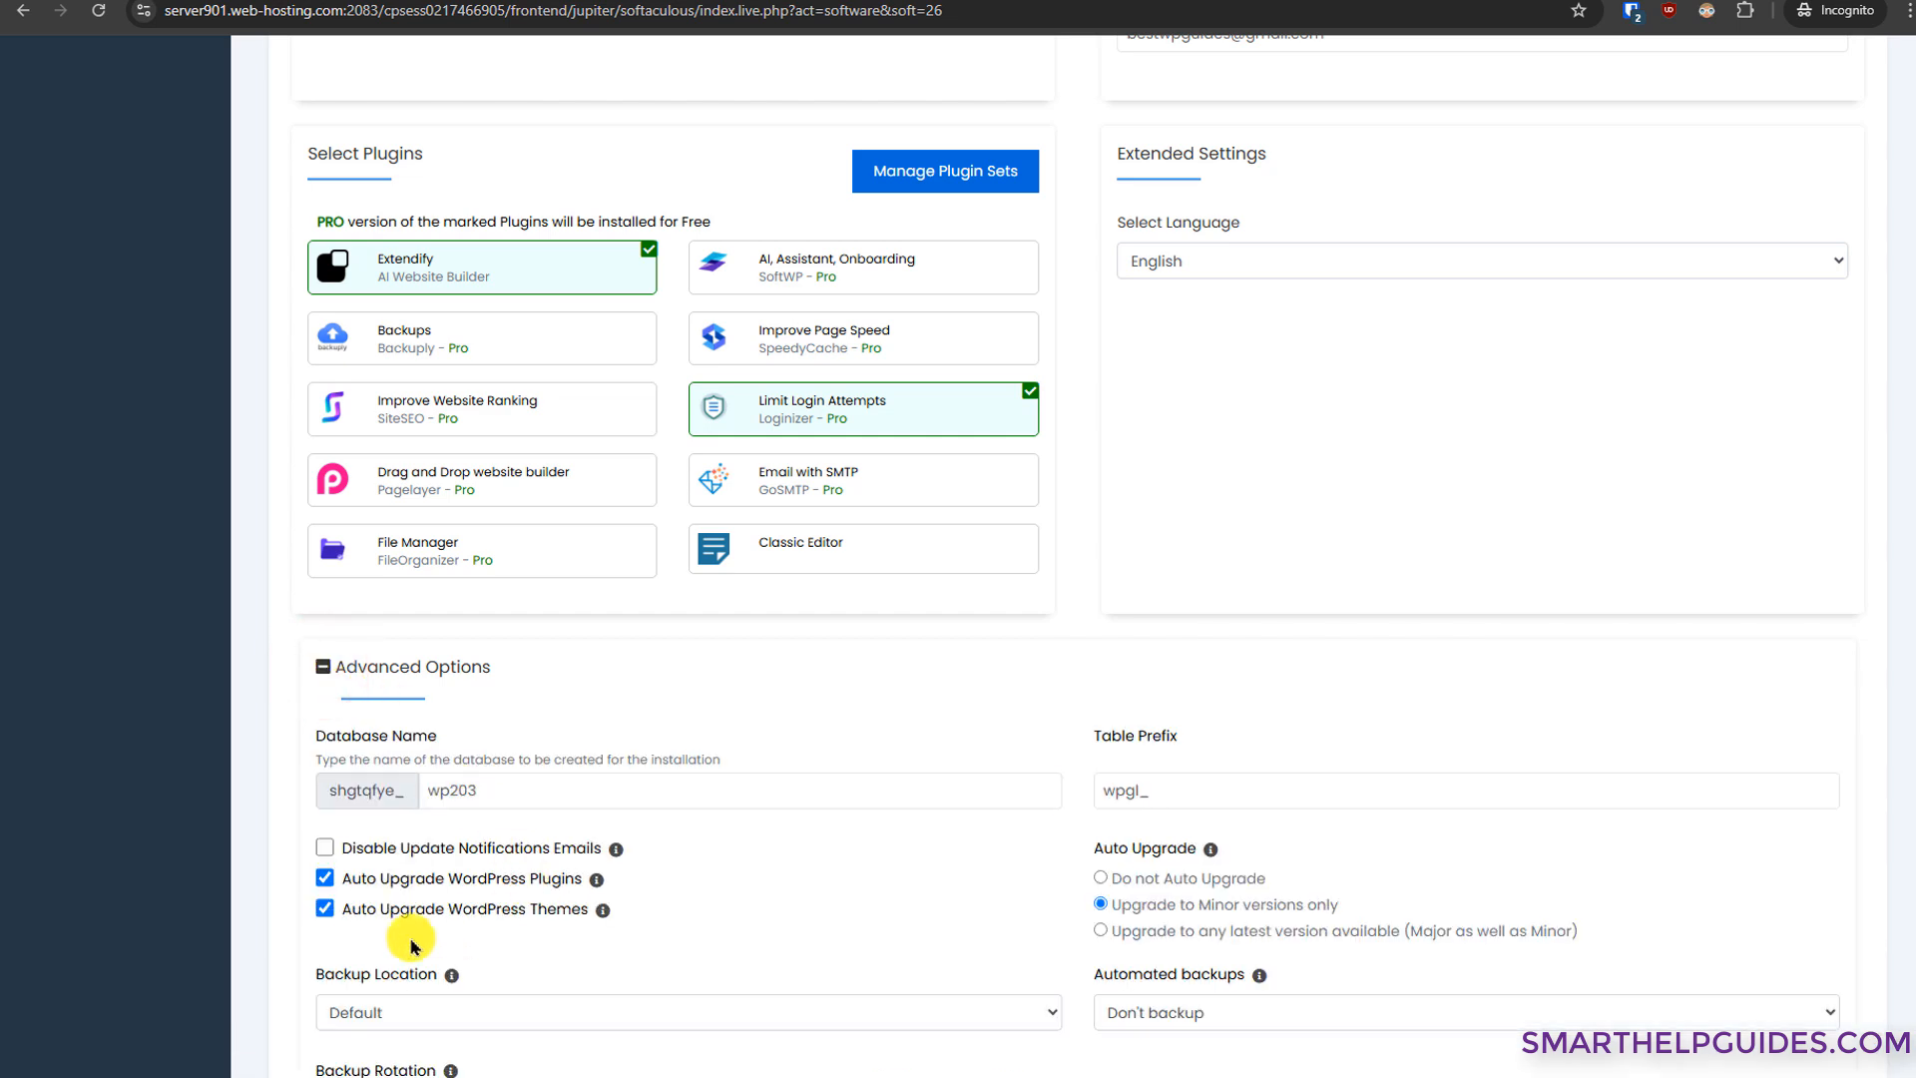
{"action": "left_click", "coordinate": [324, 879]}
{"action": "left_click", "coordinate": [325, 908]}
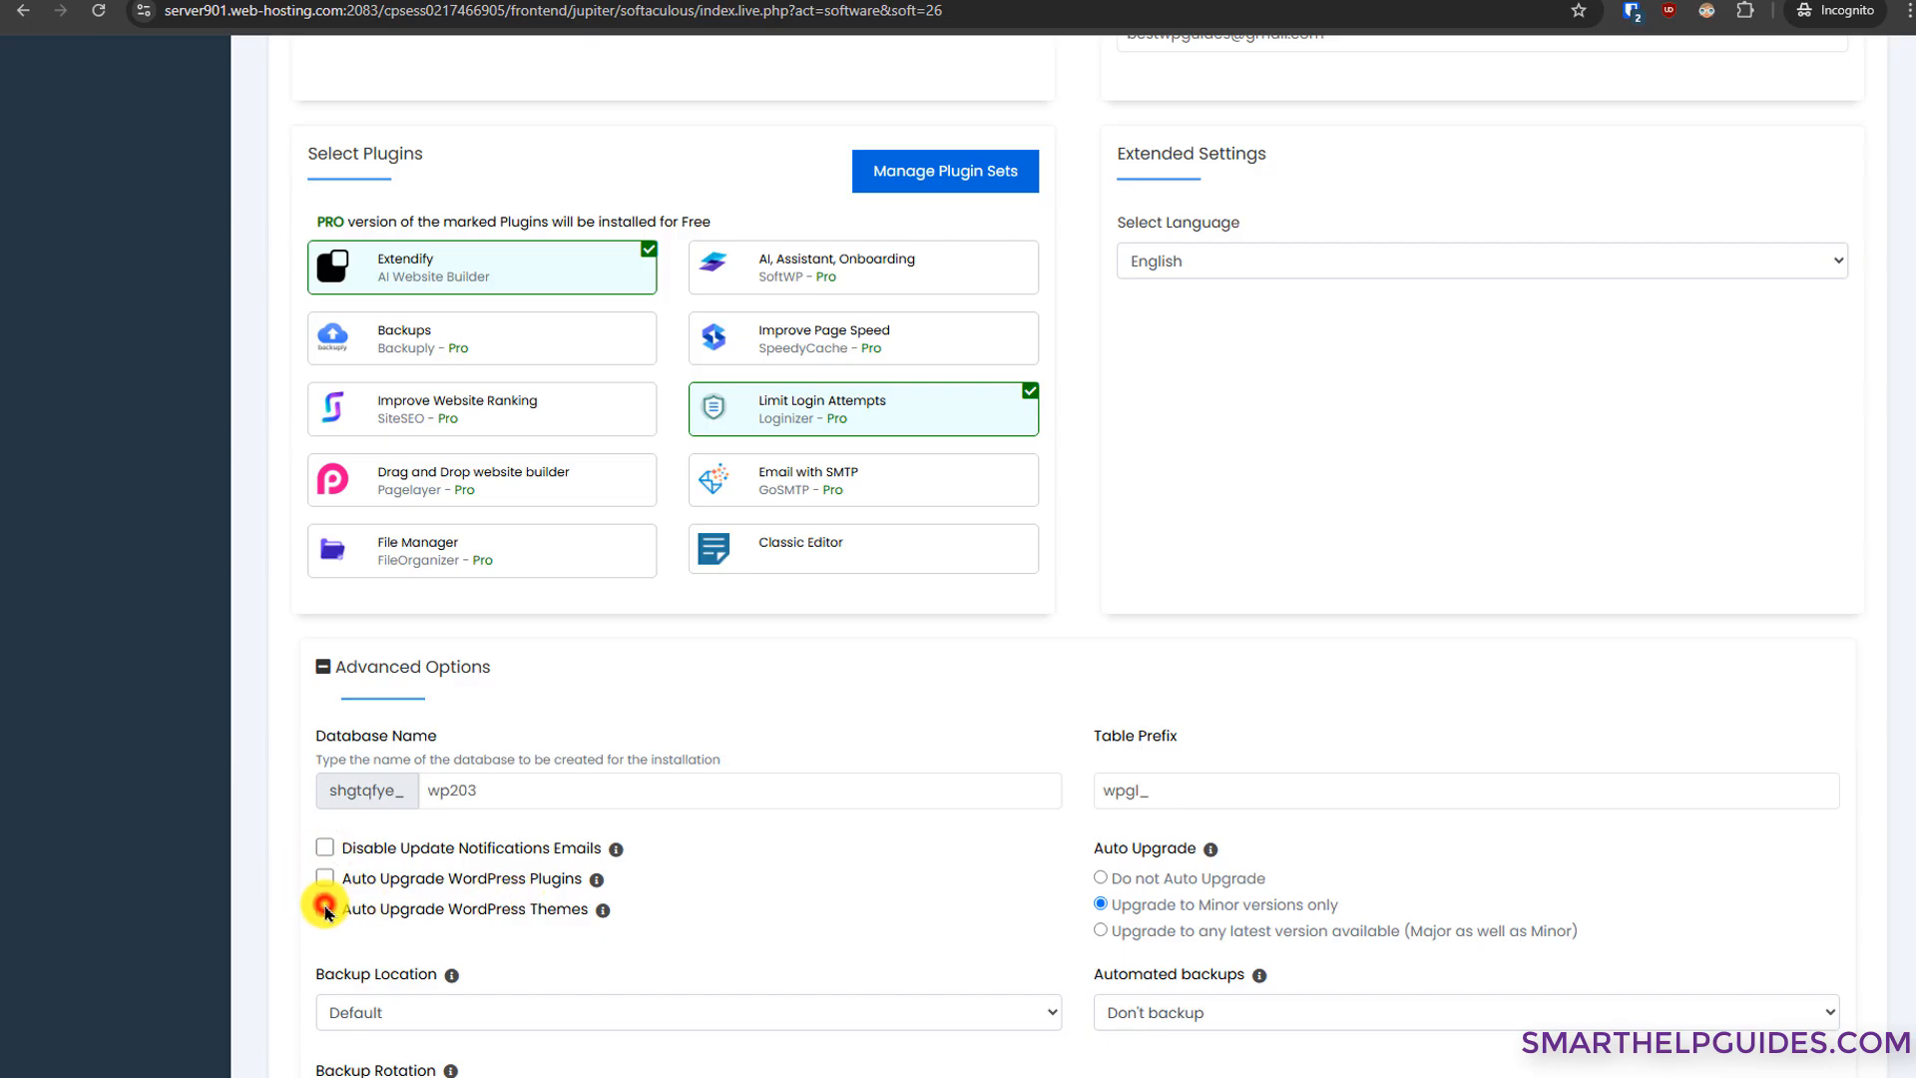
Step: Enter the owner's email as recipient of the installation details and start the WordPress installation
{"action": "scroll", "coordinate": [324, 908], "scroll_direction": "down", "scroll_amount": 4}
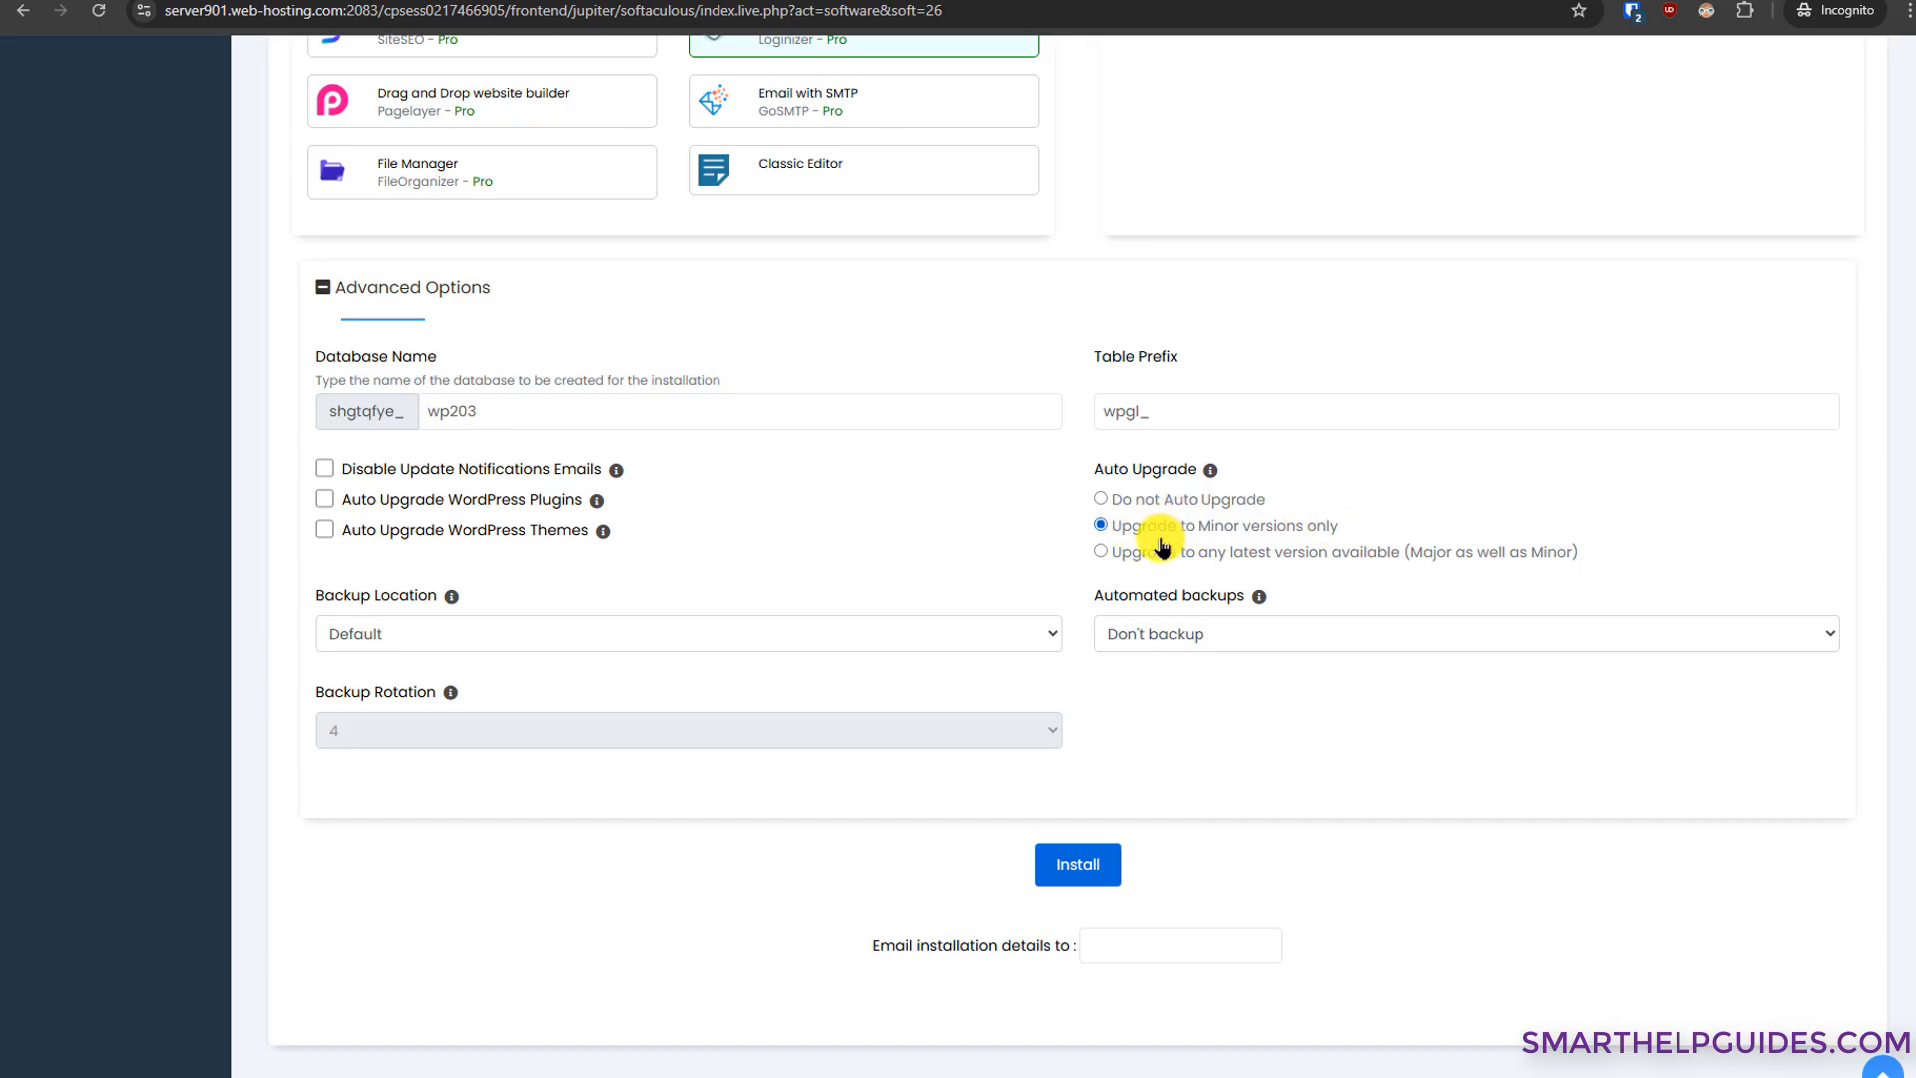
{"action": "left_click", "coordinate": [1133, 948]}
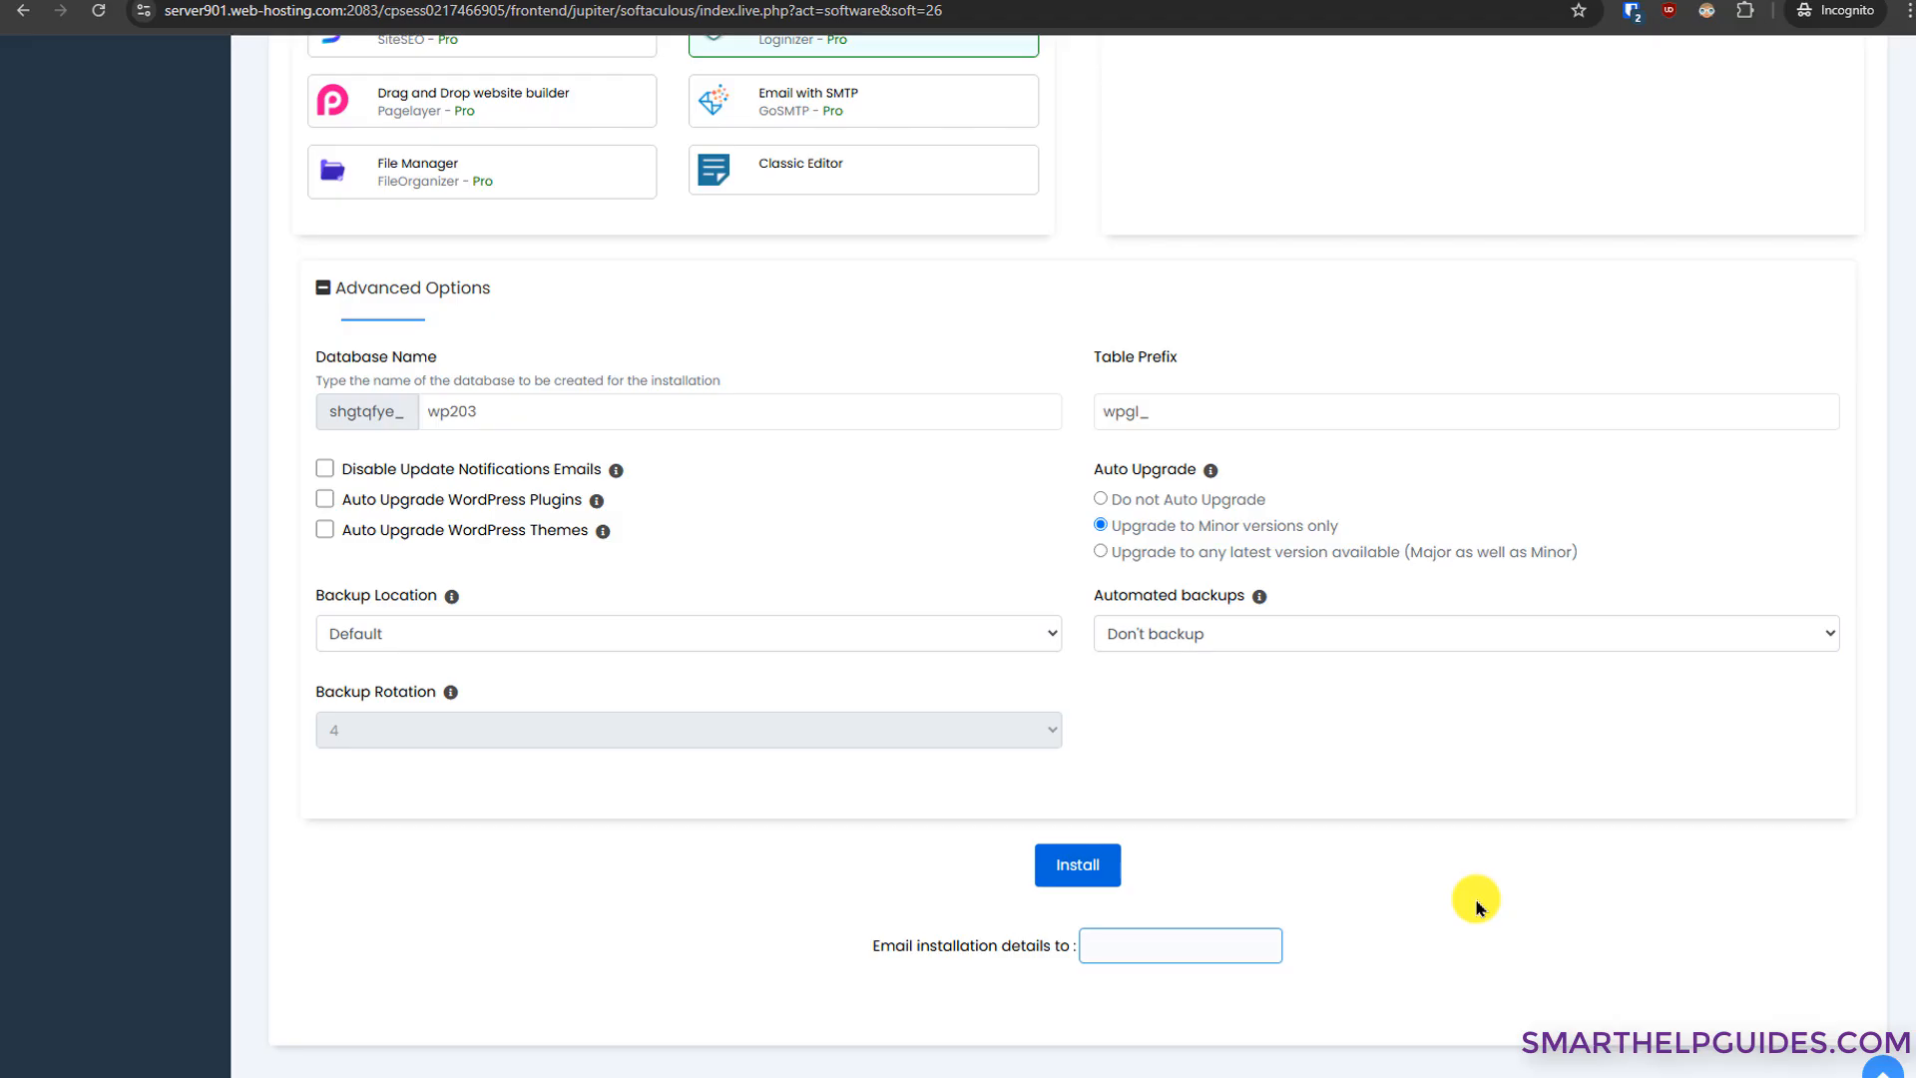
{"action": "key", "text": "ctrl+v"}
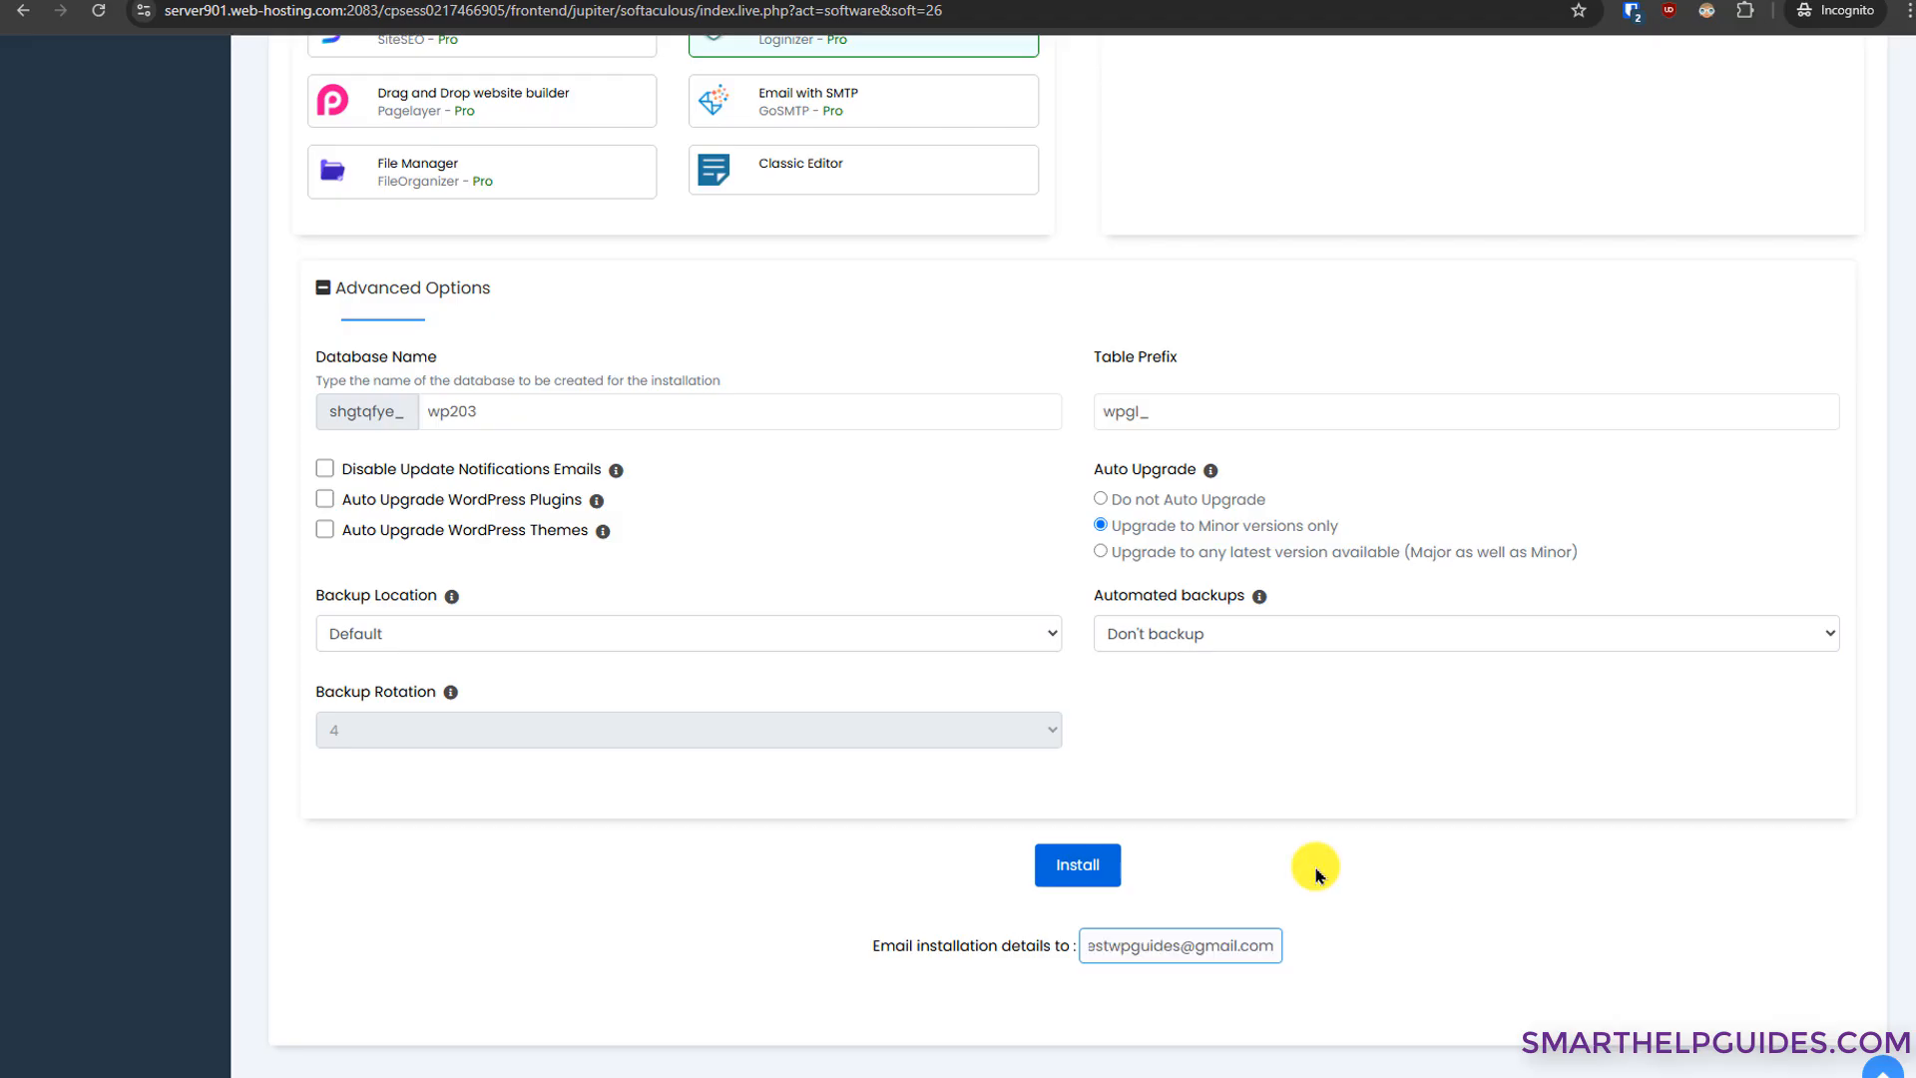
{"action": "left_click", "coordinate": [1080, 865]}
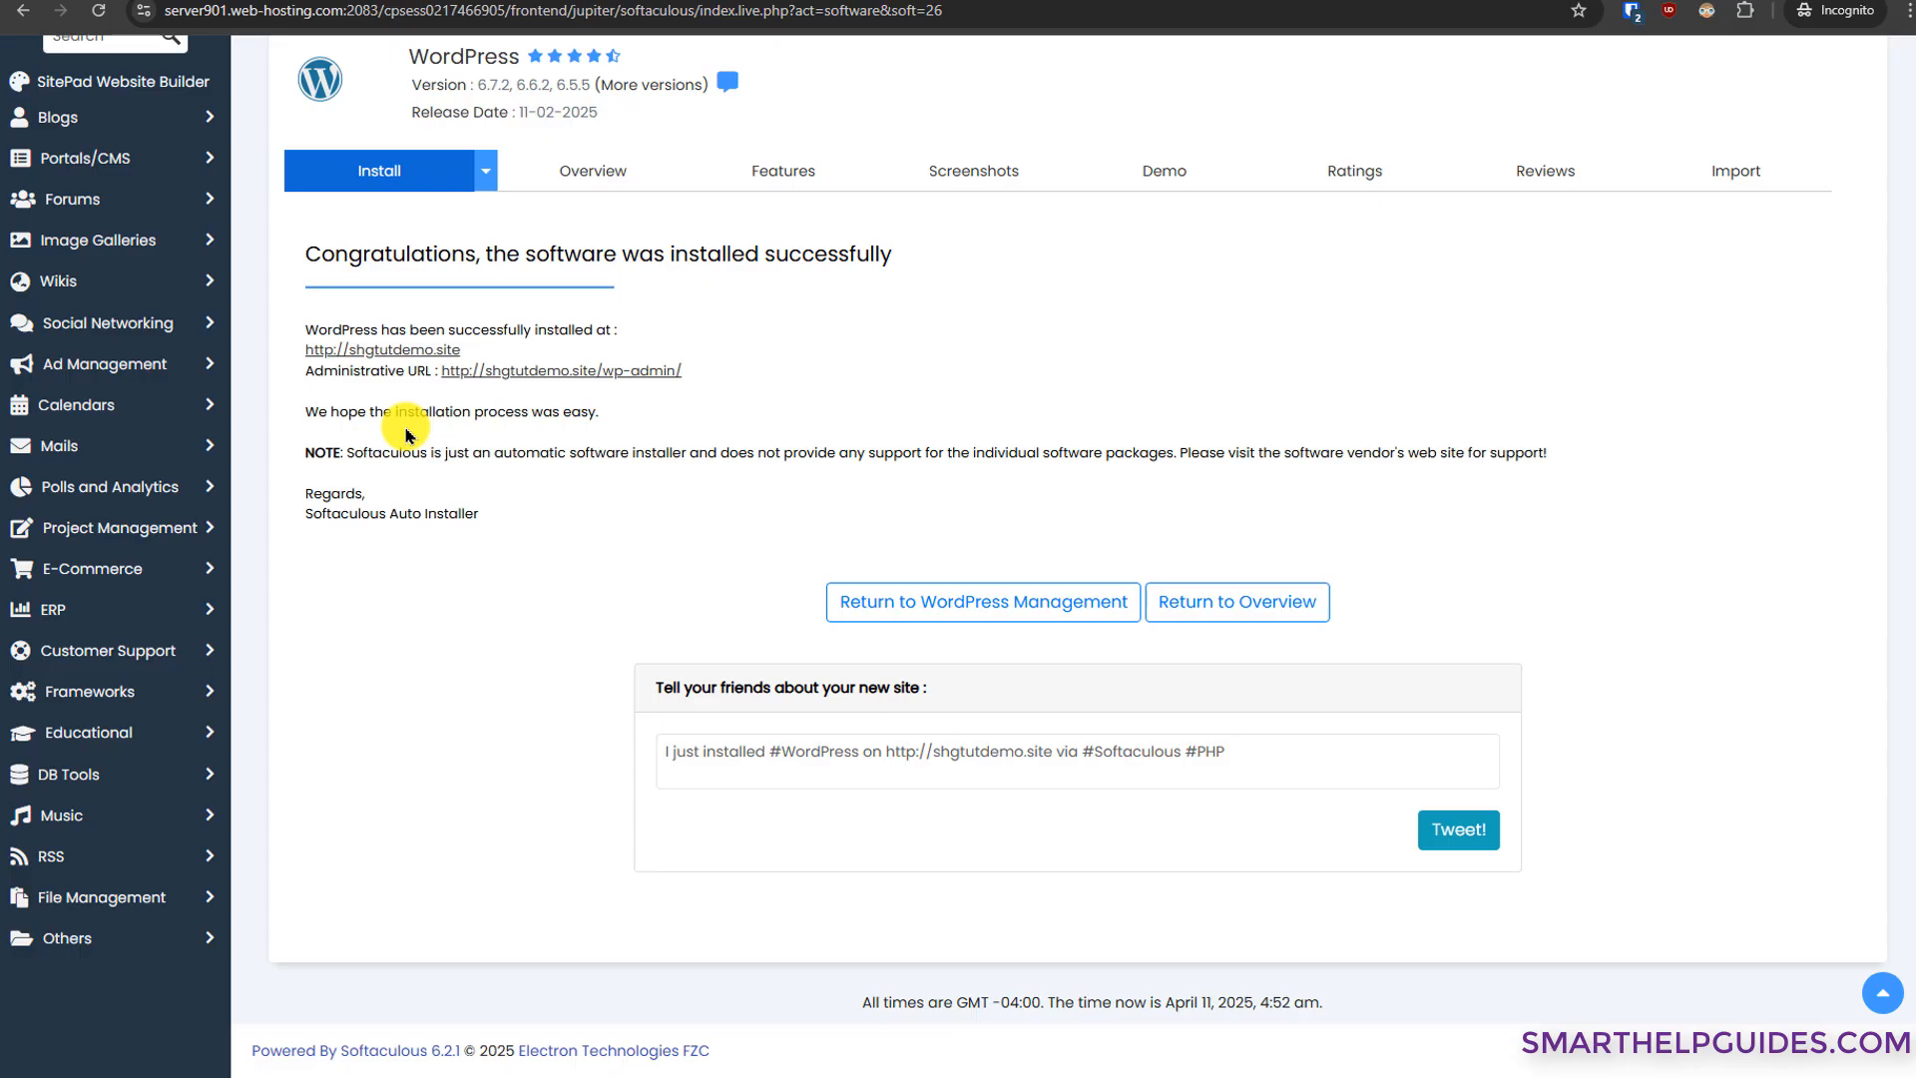
Step: Open the newly installed shgtutdemo.site in a new tab, continuing past the insecure connection warning
{"action": "right_click", "coordinate": [352, 350]}
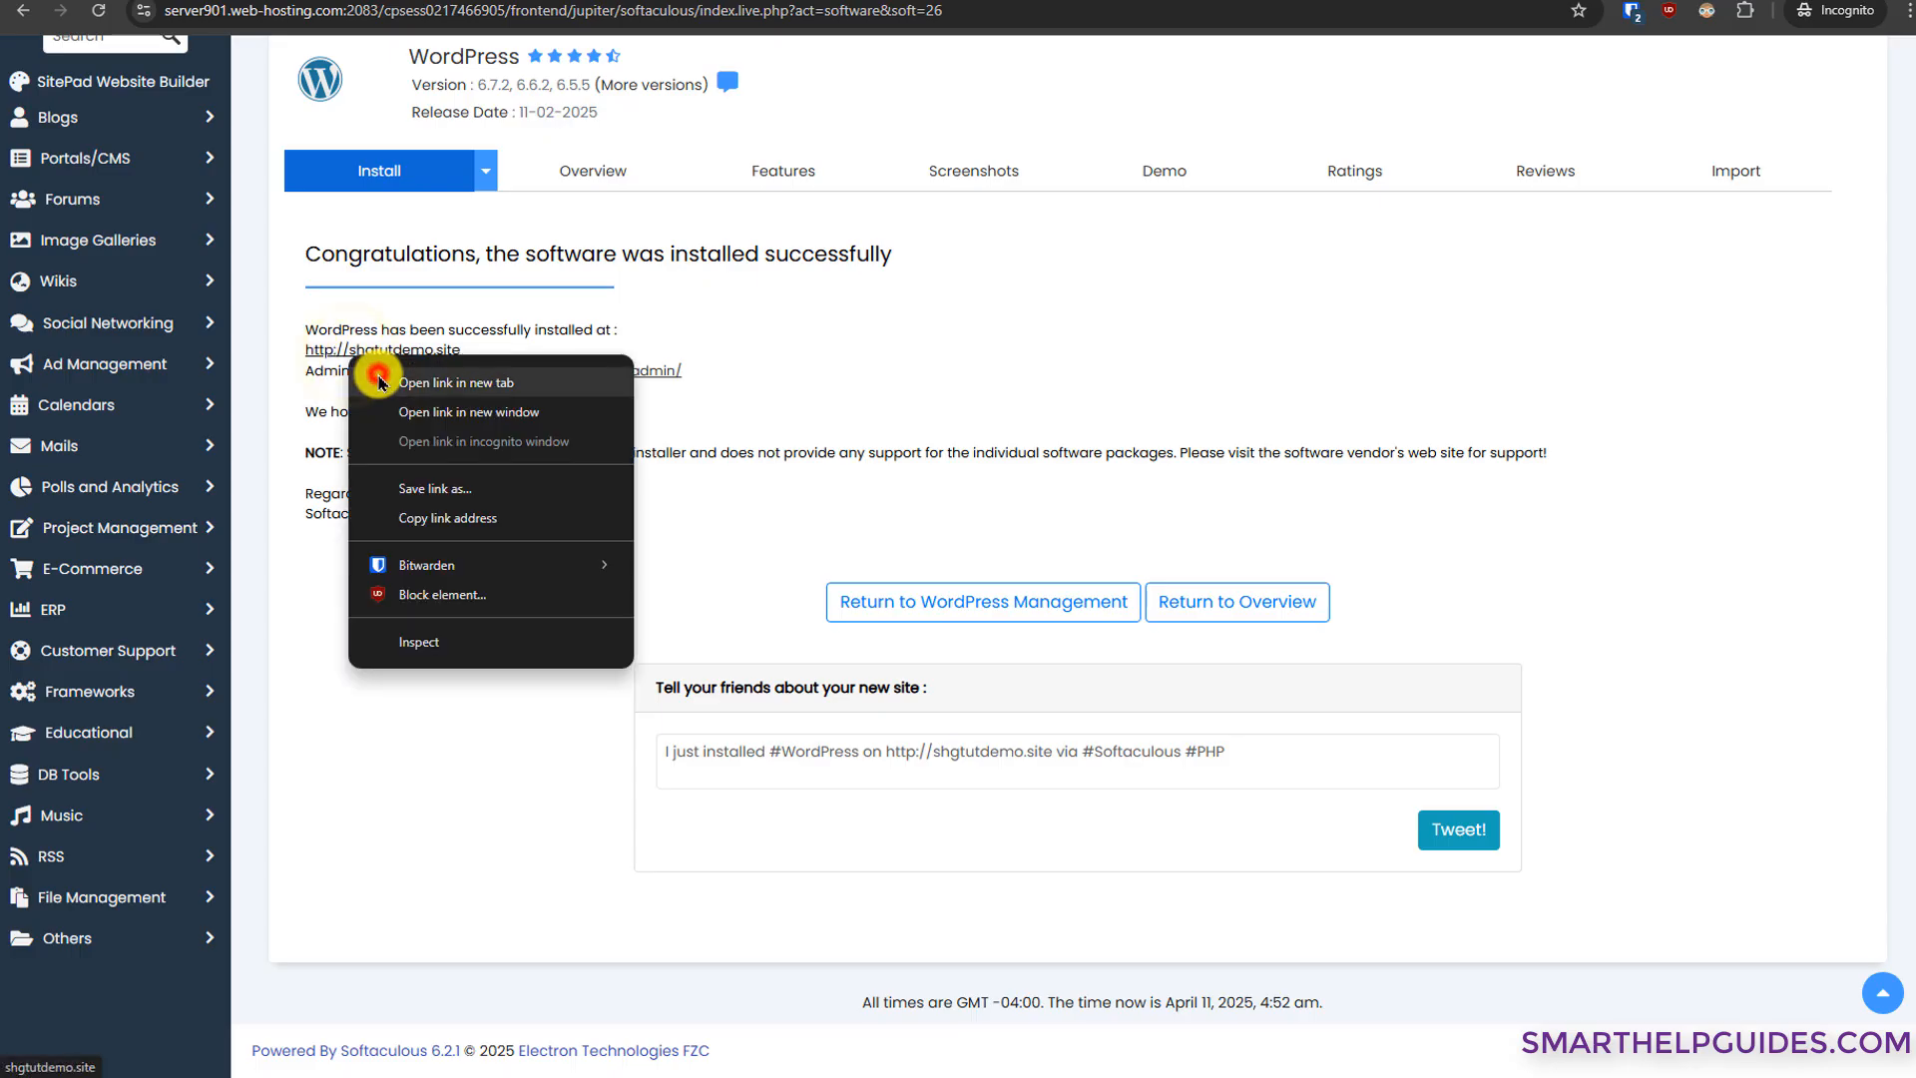
{"action": "left_click", "coordinate": [380, 382]}
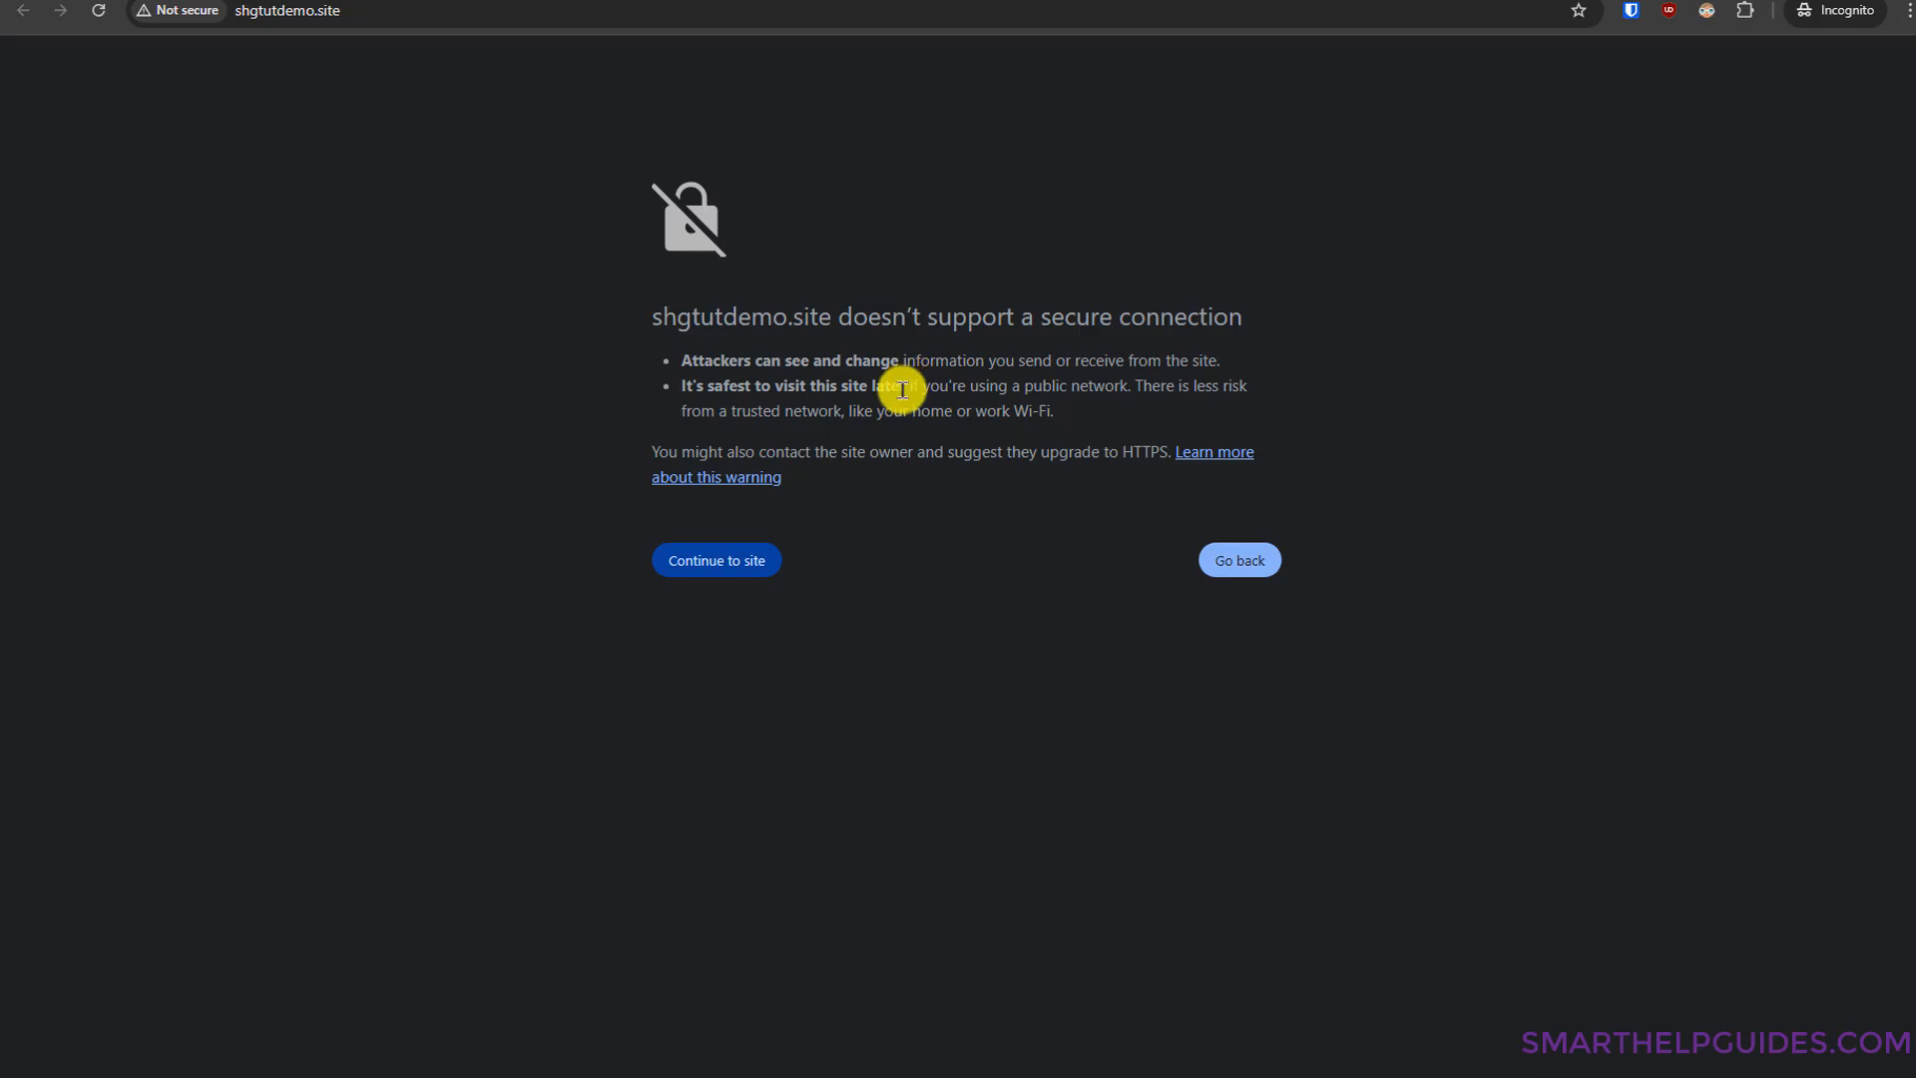
{"action": "left_click", "coordinate": [695, 568]}
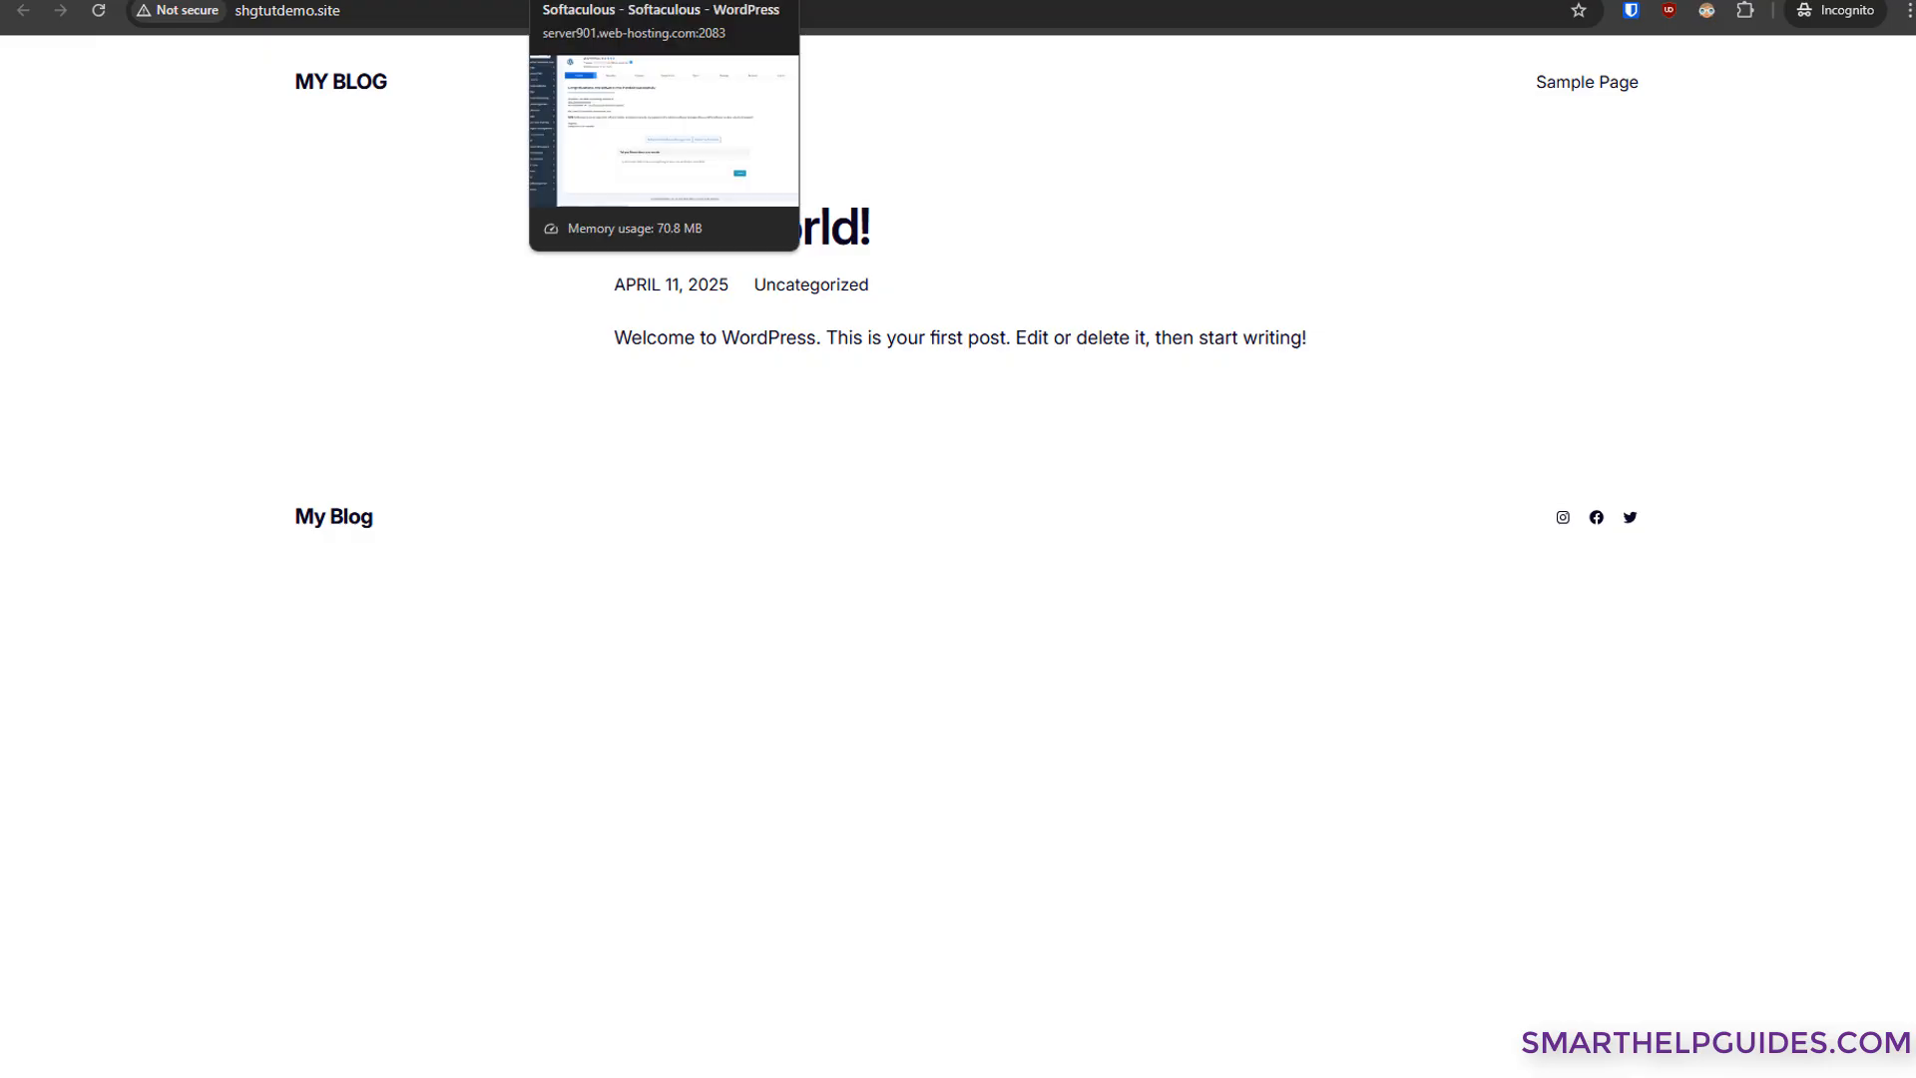
Step: Open the site's administrative URL from the installation summary in a new tab and choose Business as the website type
{"action": "left_click", "coordinate": [624, 0]}
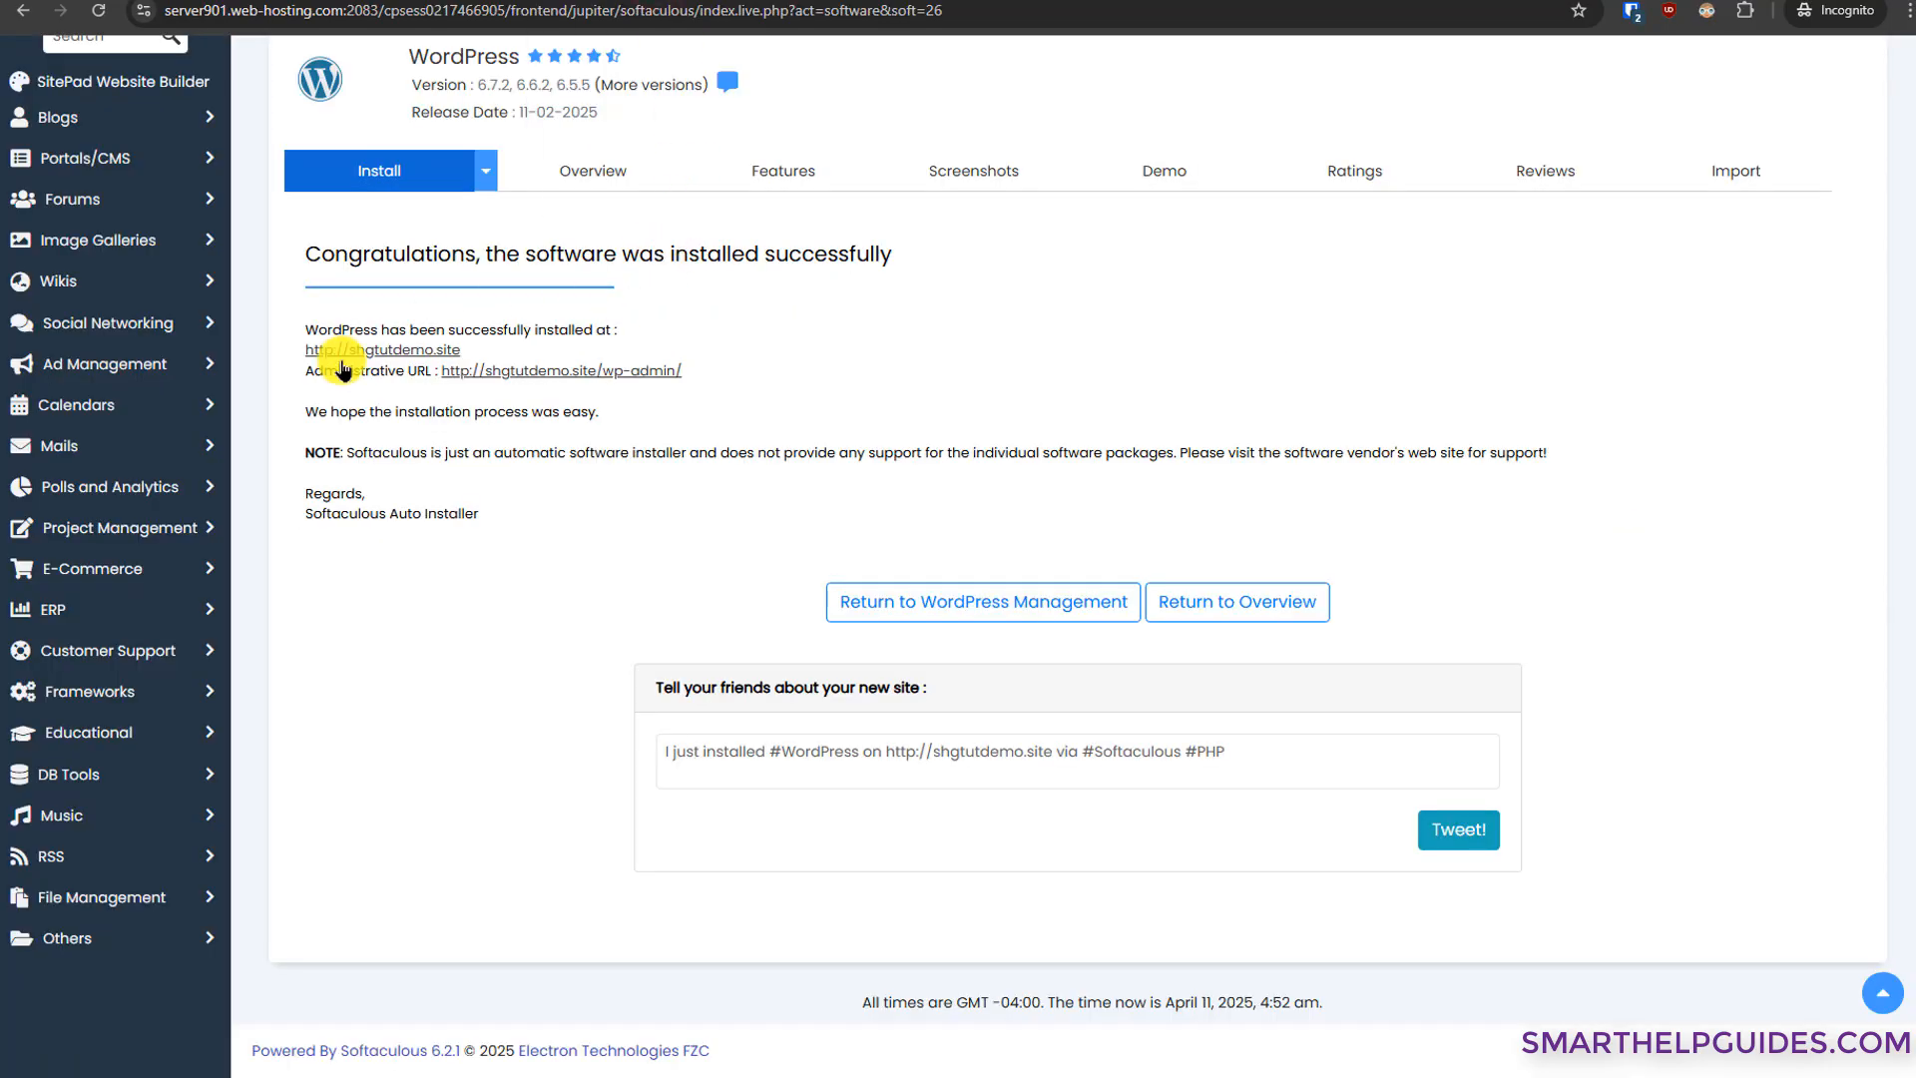
{"action": "right_click", "coordinate": [641, 383]}
{"action": "left_click", "coordinate": [669, 395]}
{"action": "left_click", "coordinate": [1122, 20]}
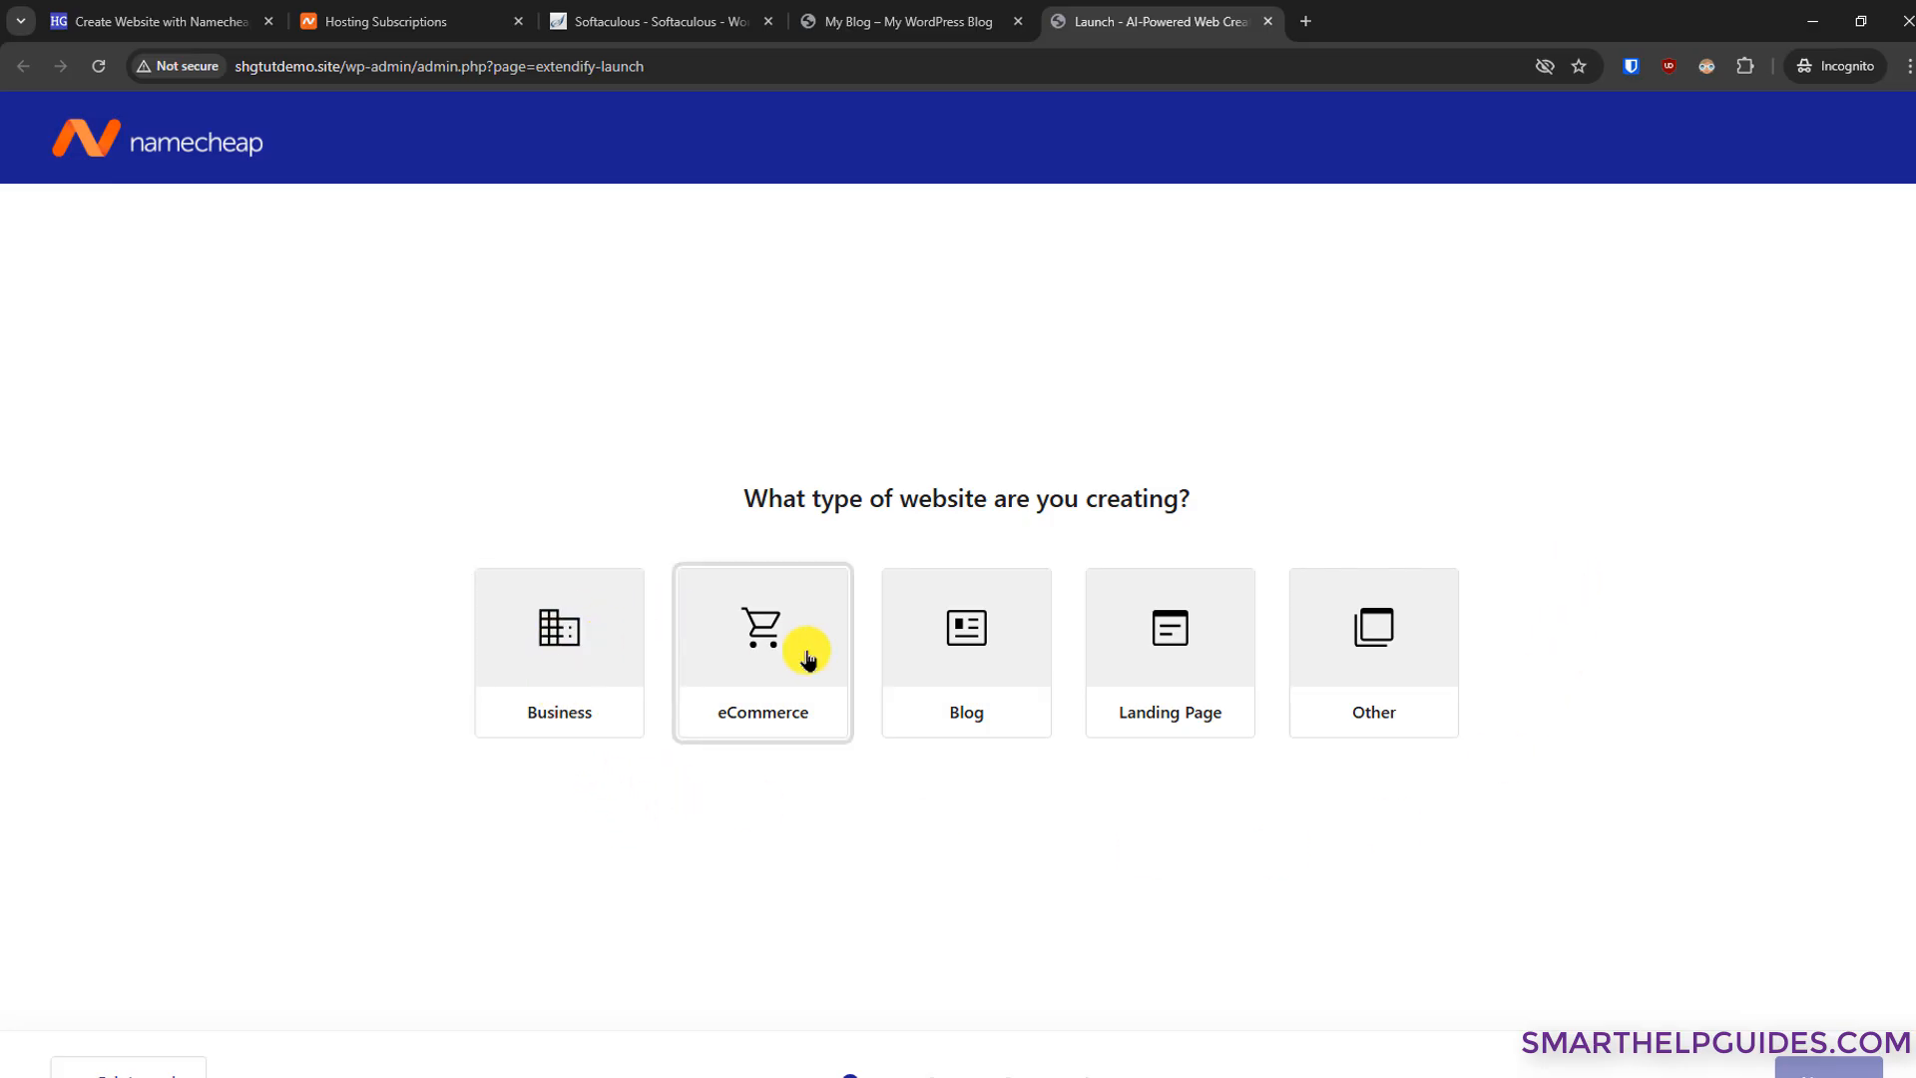
{"action": "left_click", "coordinate": [548, 643]}
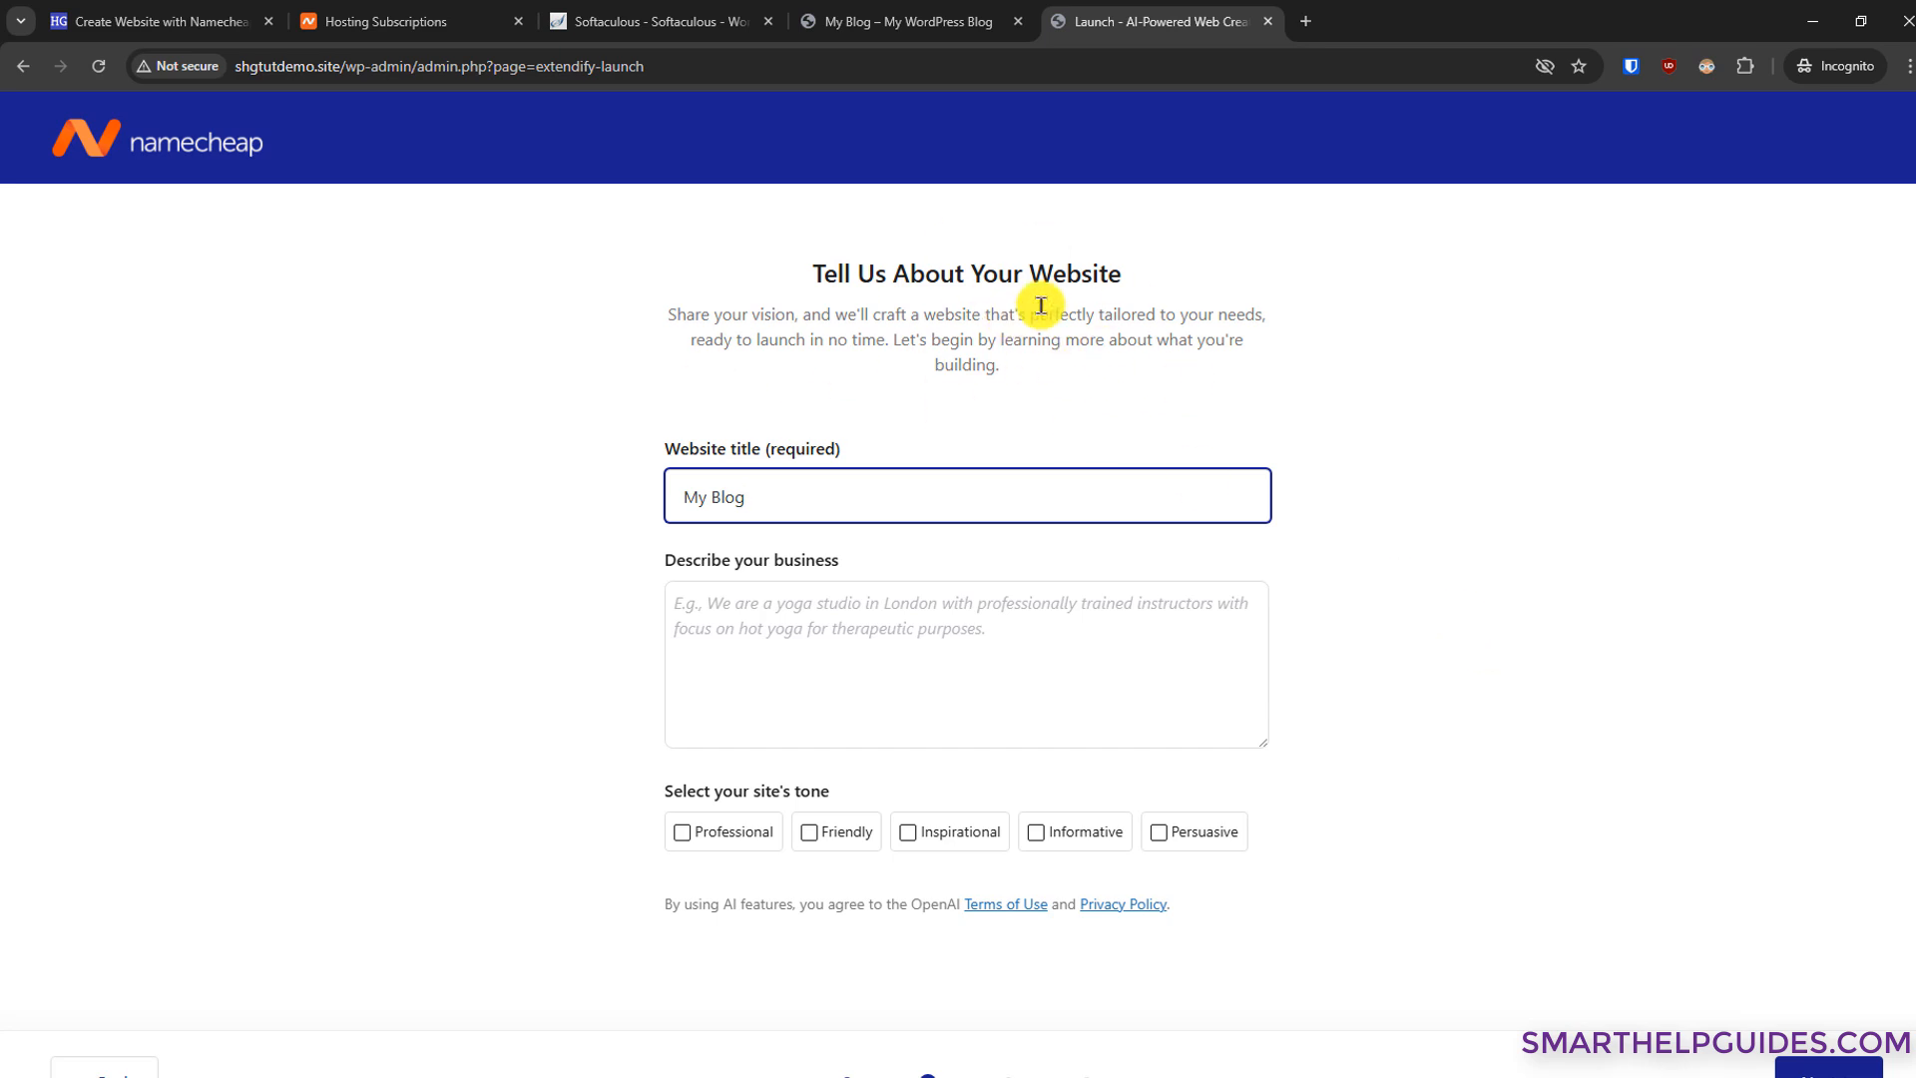
Step: Load the WordPress dashboard at shgtutdemo.site/wp-admin in the tab showing the blog's front page
{"action": "left_click", "coordinate": [916, 22]}
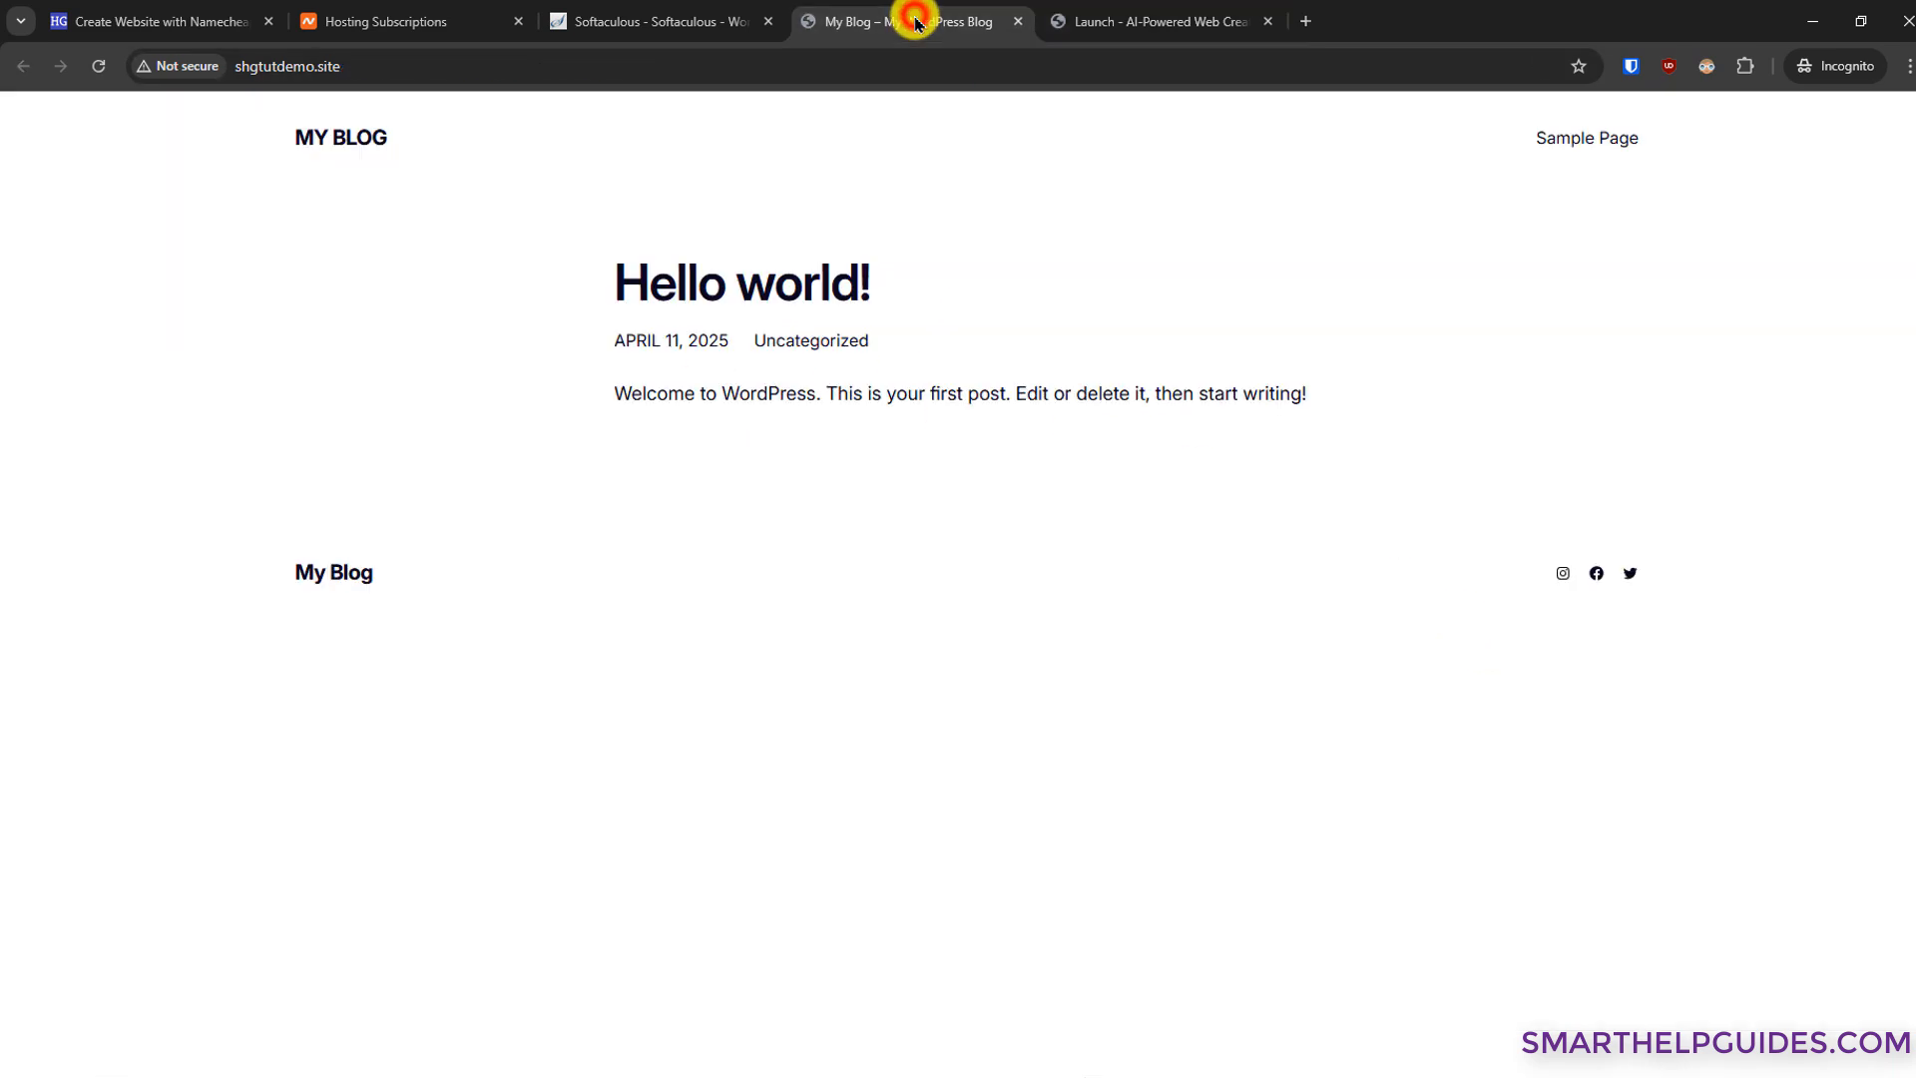
{"action": "left_click", "coordinate": [773, 61]}
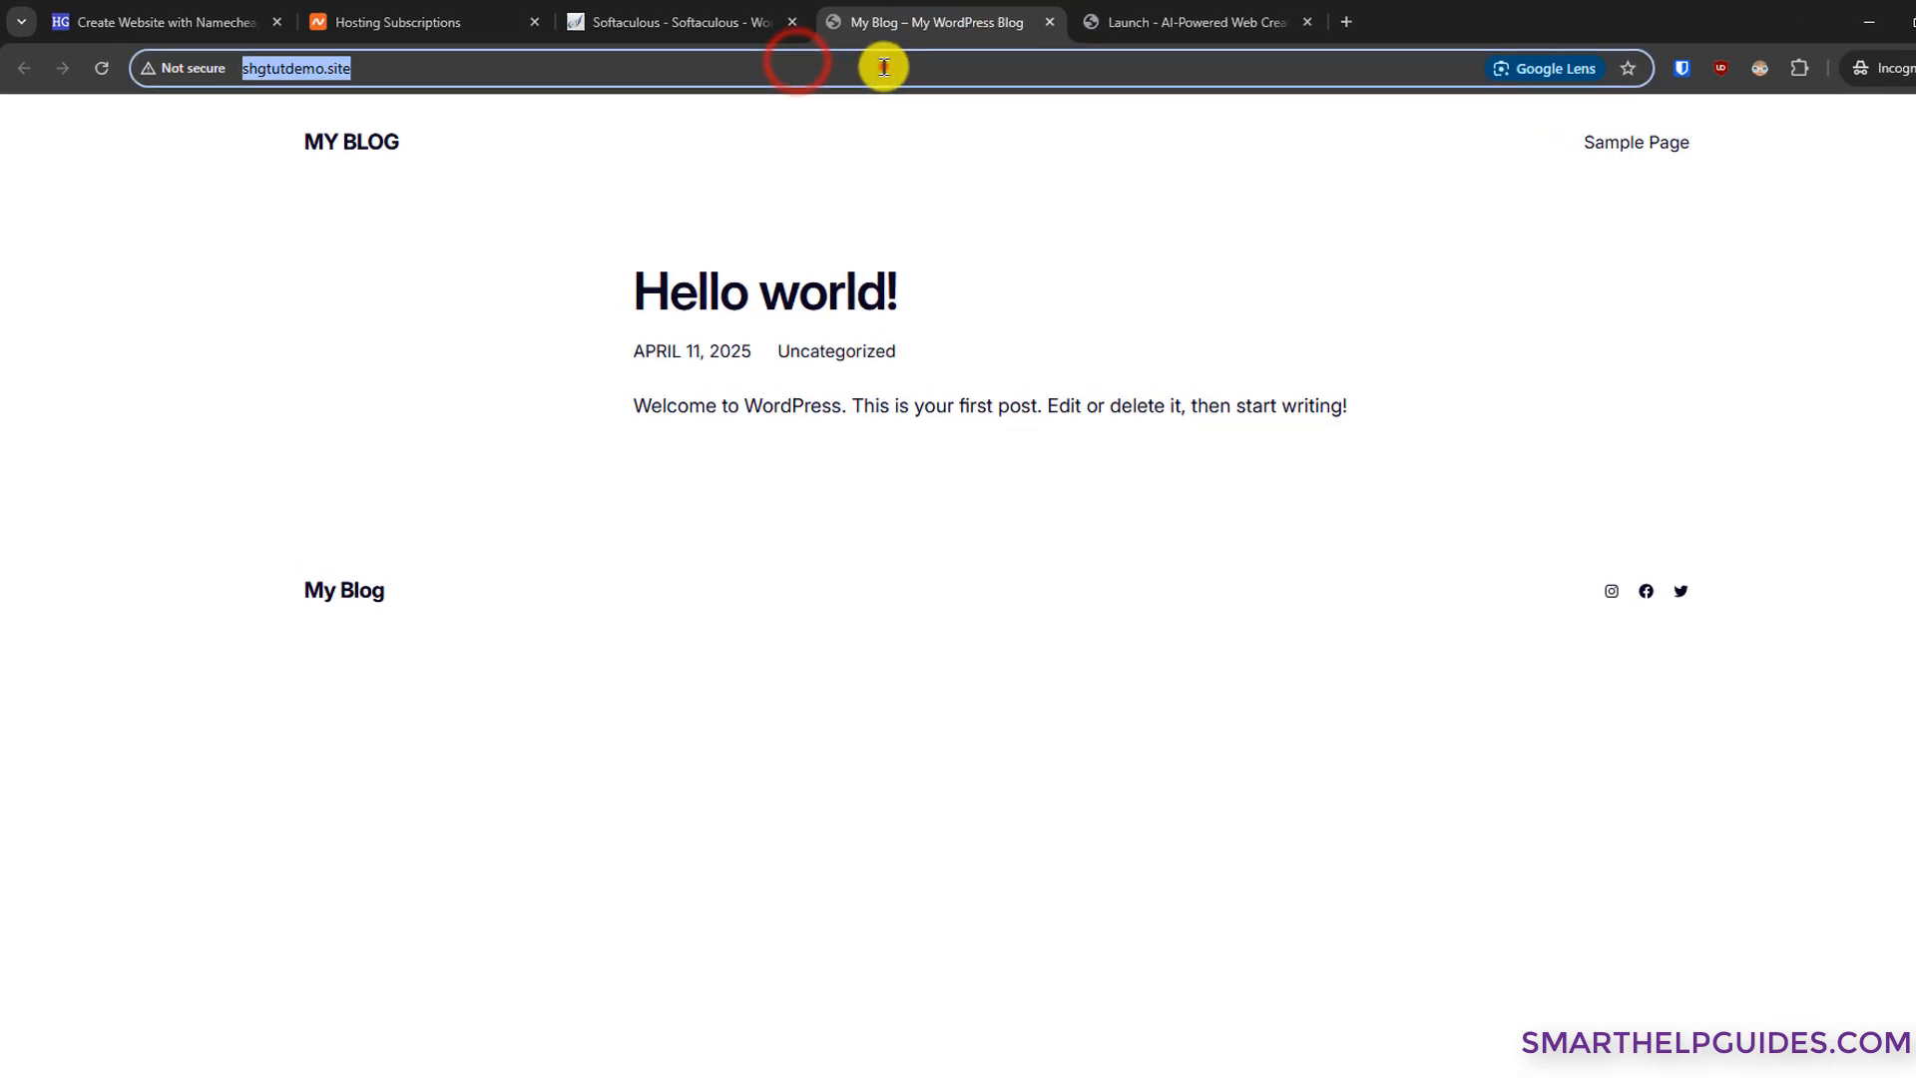
{"action": "left_click", "coordinate": [883, 67]}
{"action": "type", "text": "/"}
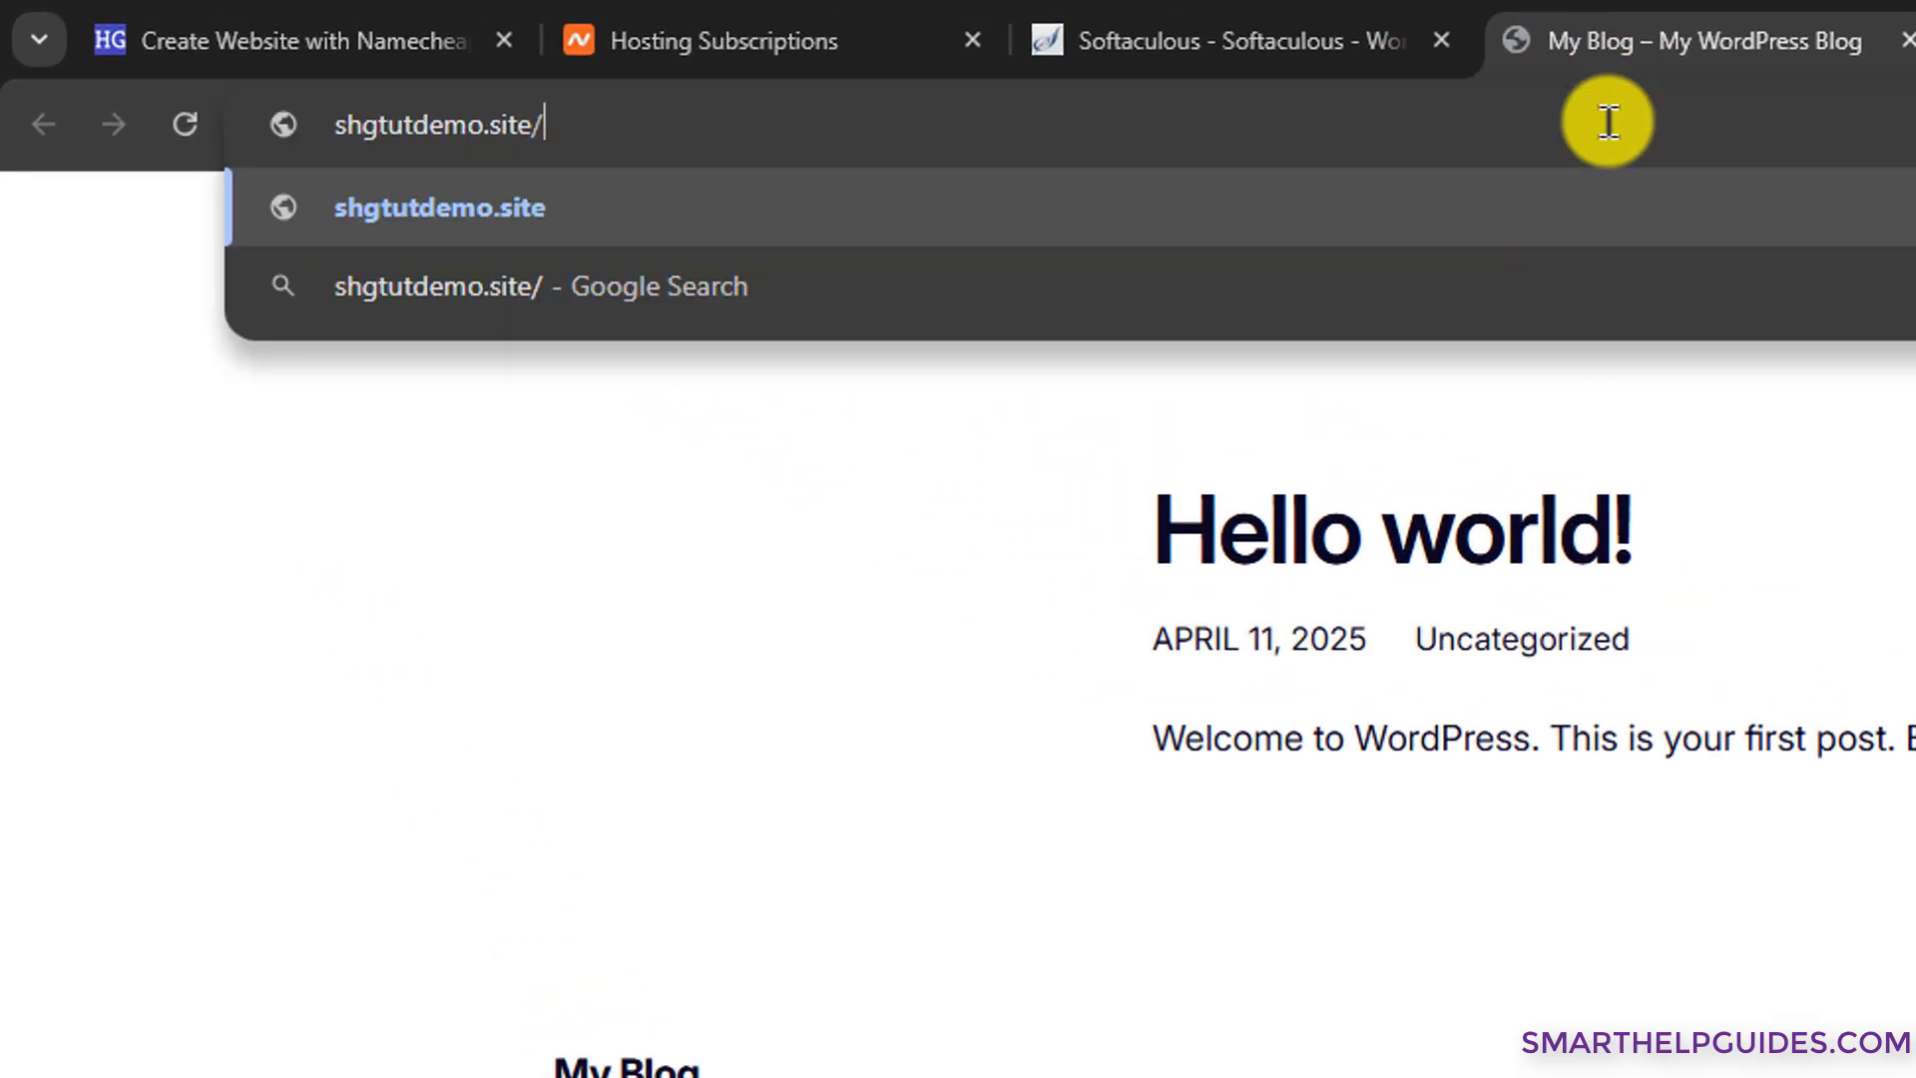
{"action": "type", "text": "wp-admin"}
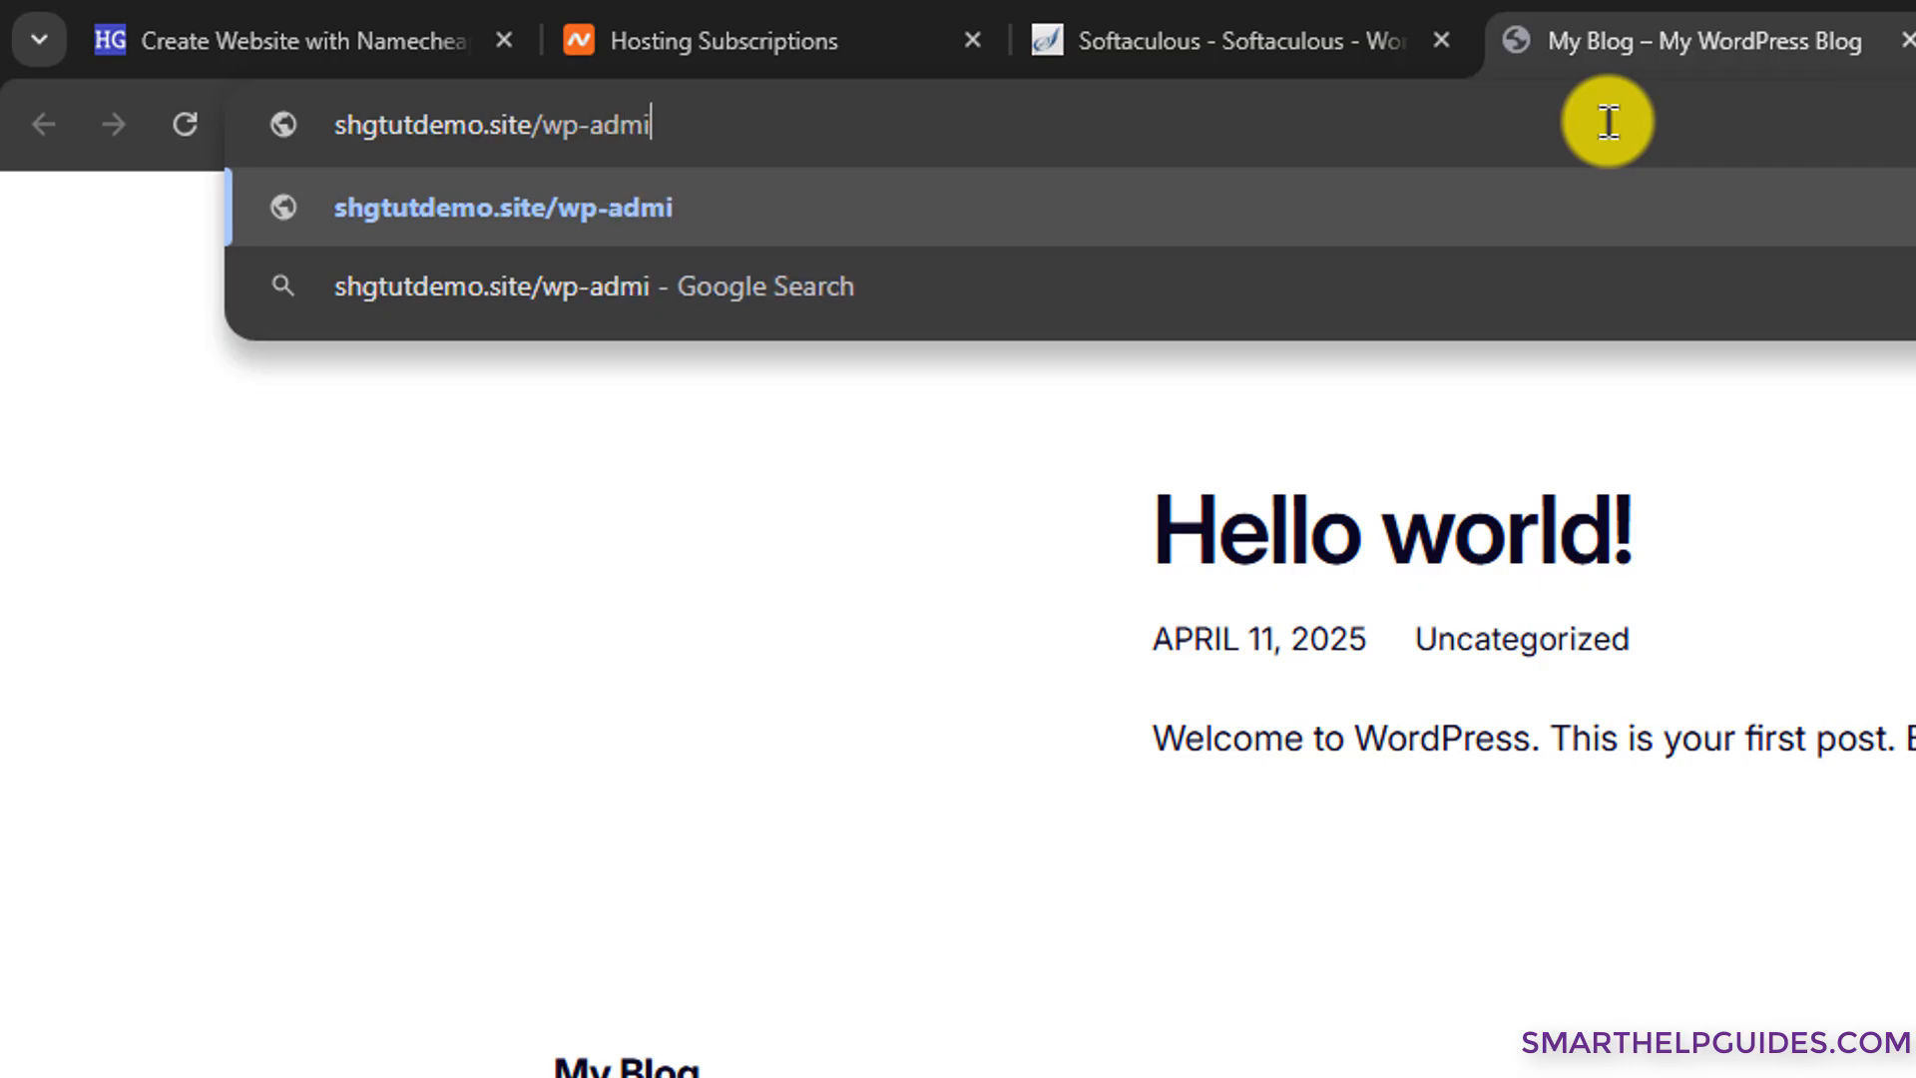
{"action": "key", "text": "Return"}
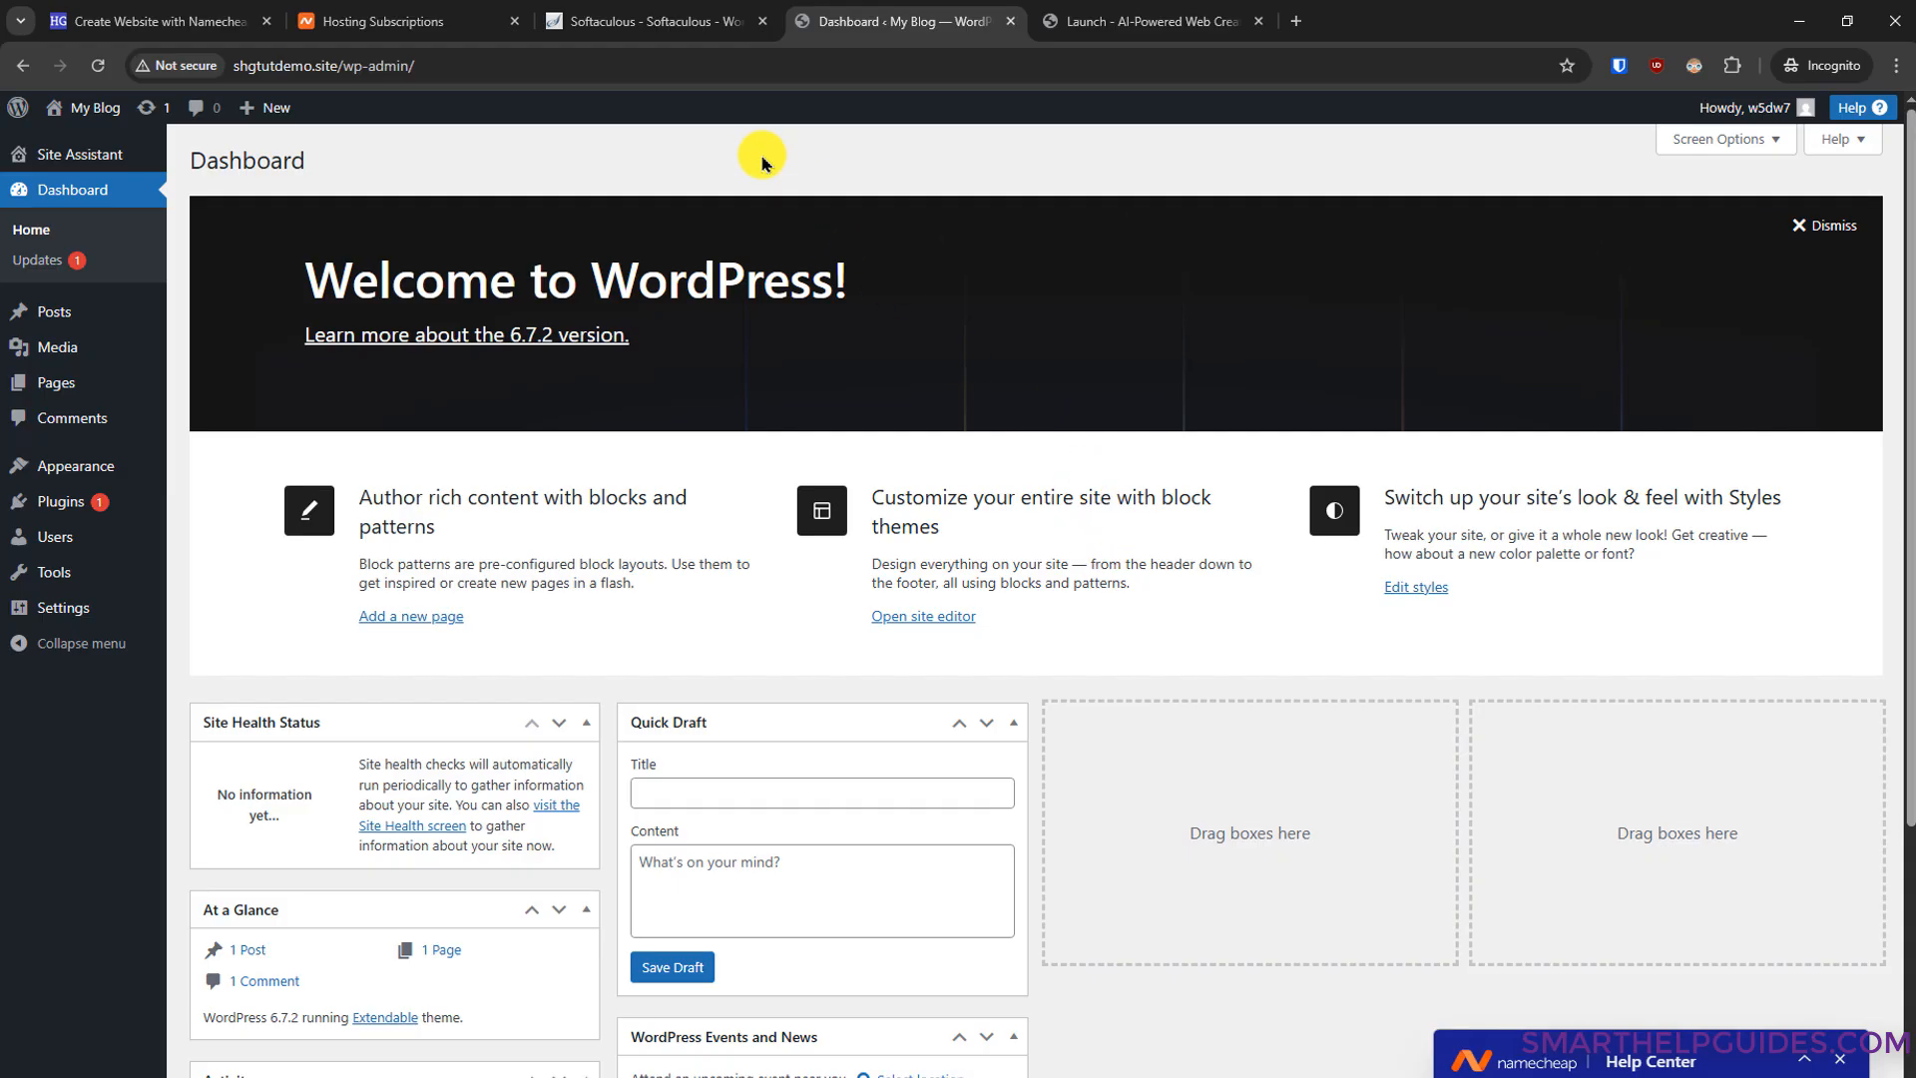
Step: Go from the Softaculous page back to the cPanel tools, and return to the AI website launch page
{"action": "left_click", "coordinate": [650, 21]}
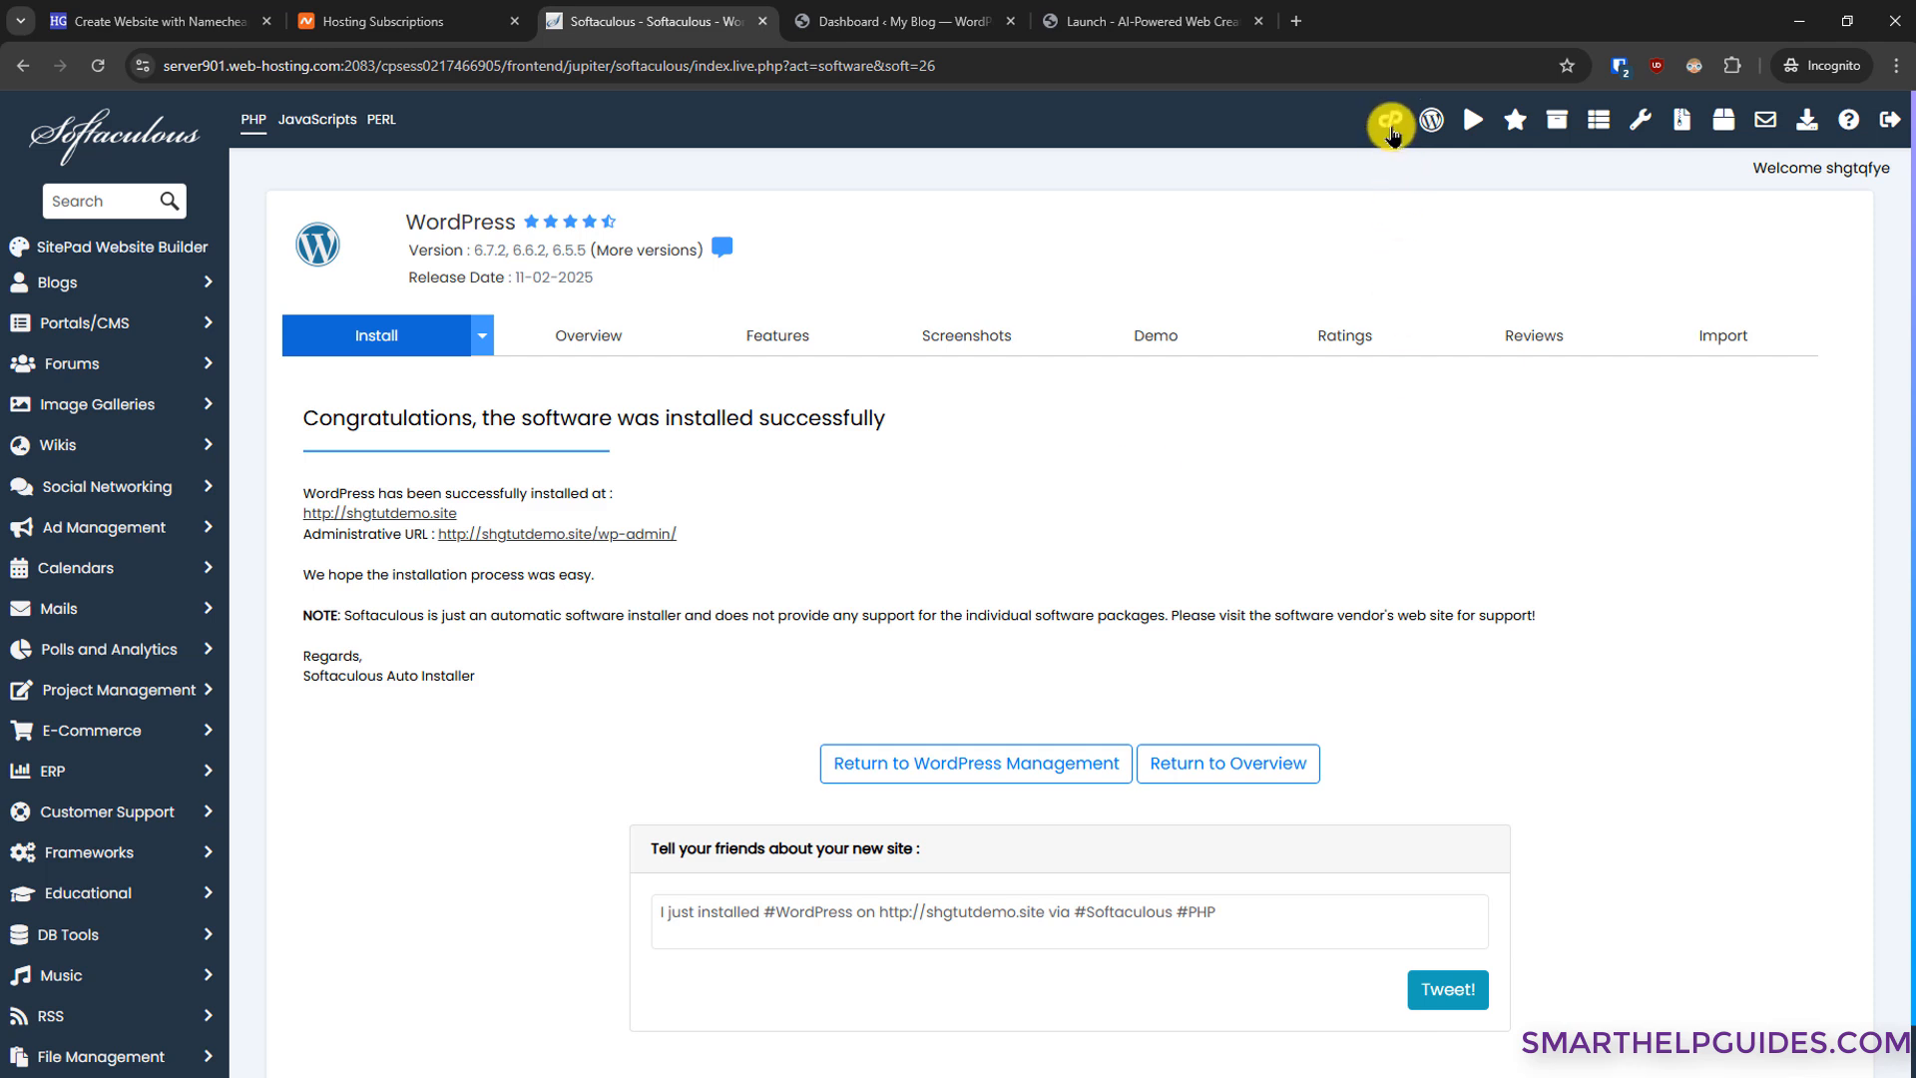
{"action": "left_click", "coordinate": [1391, 122]}
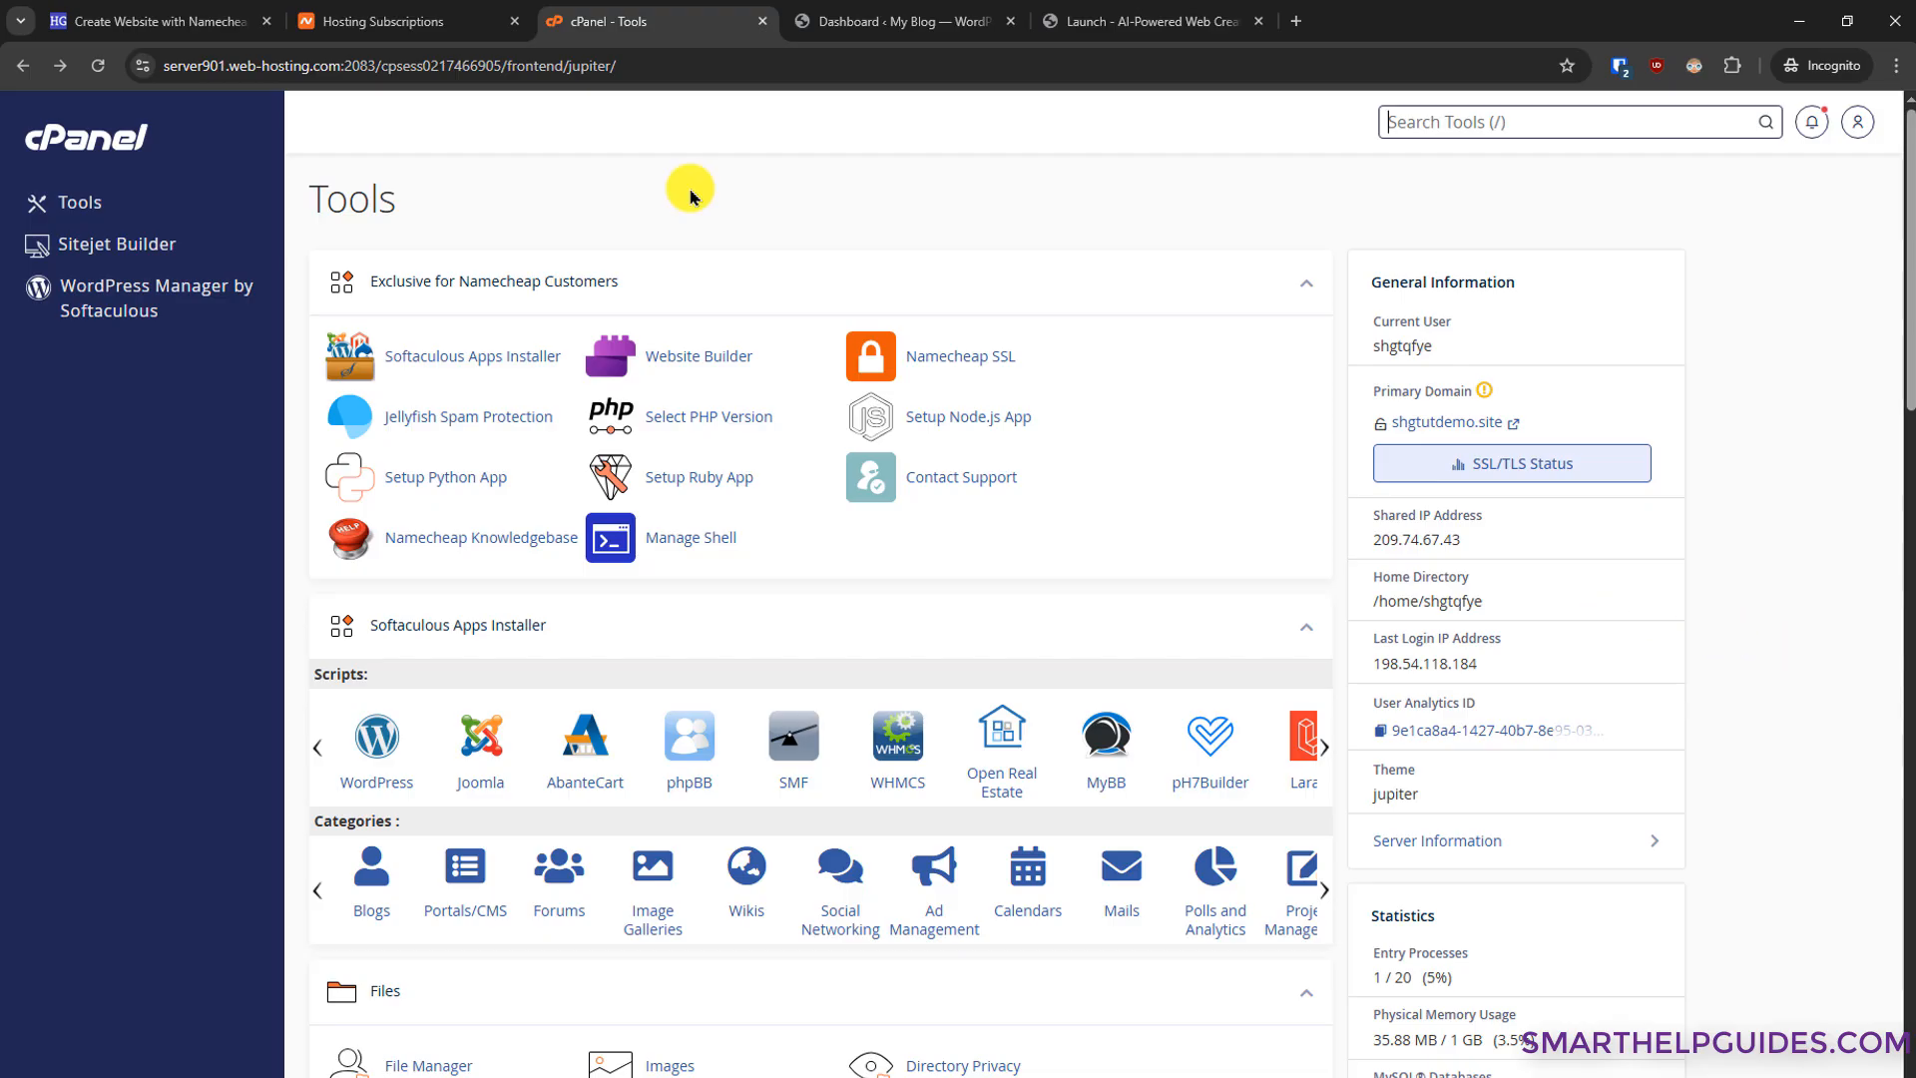
{"action": "left_click", "coordinate": [1137, 21]}
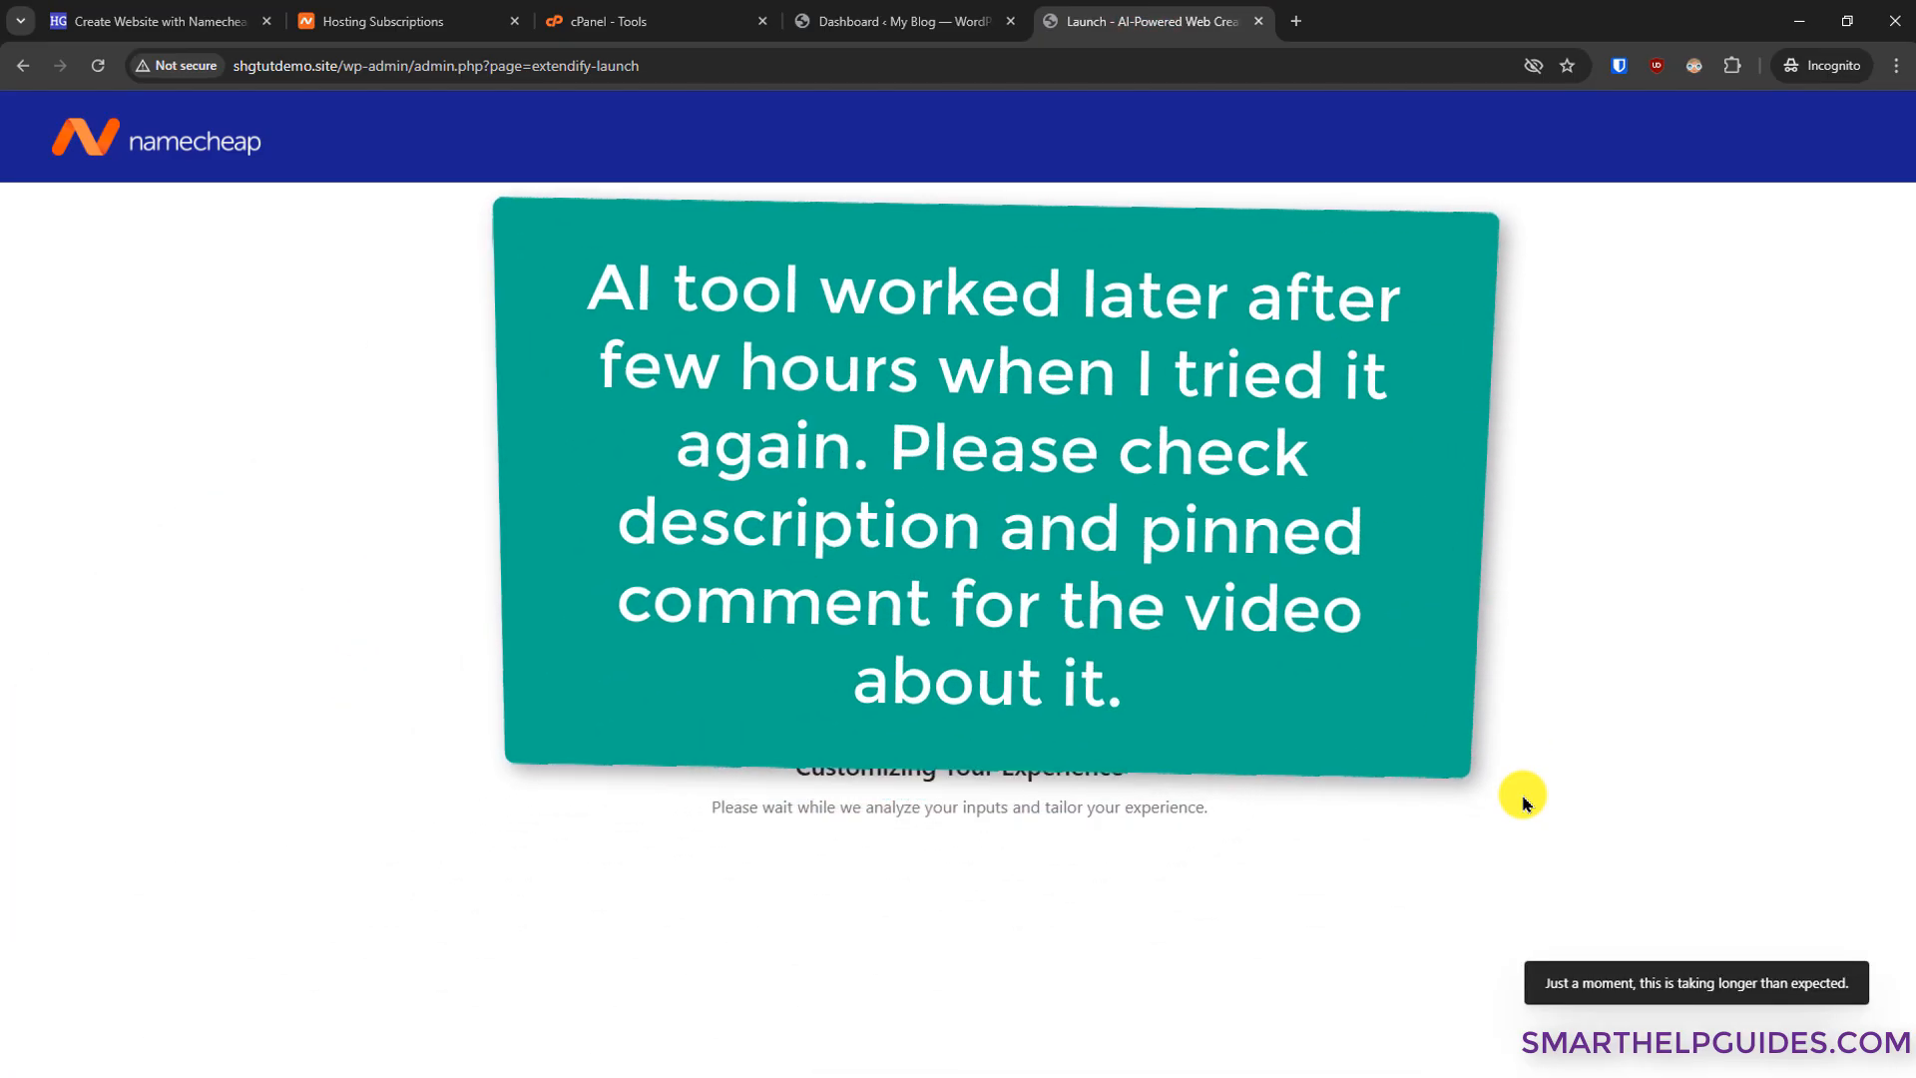